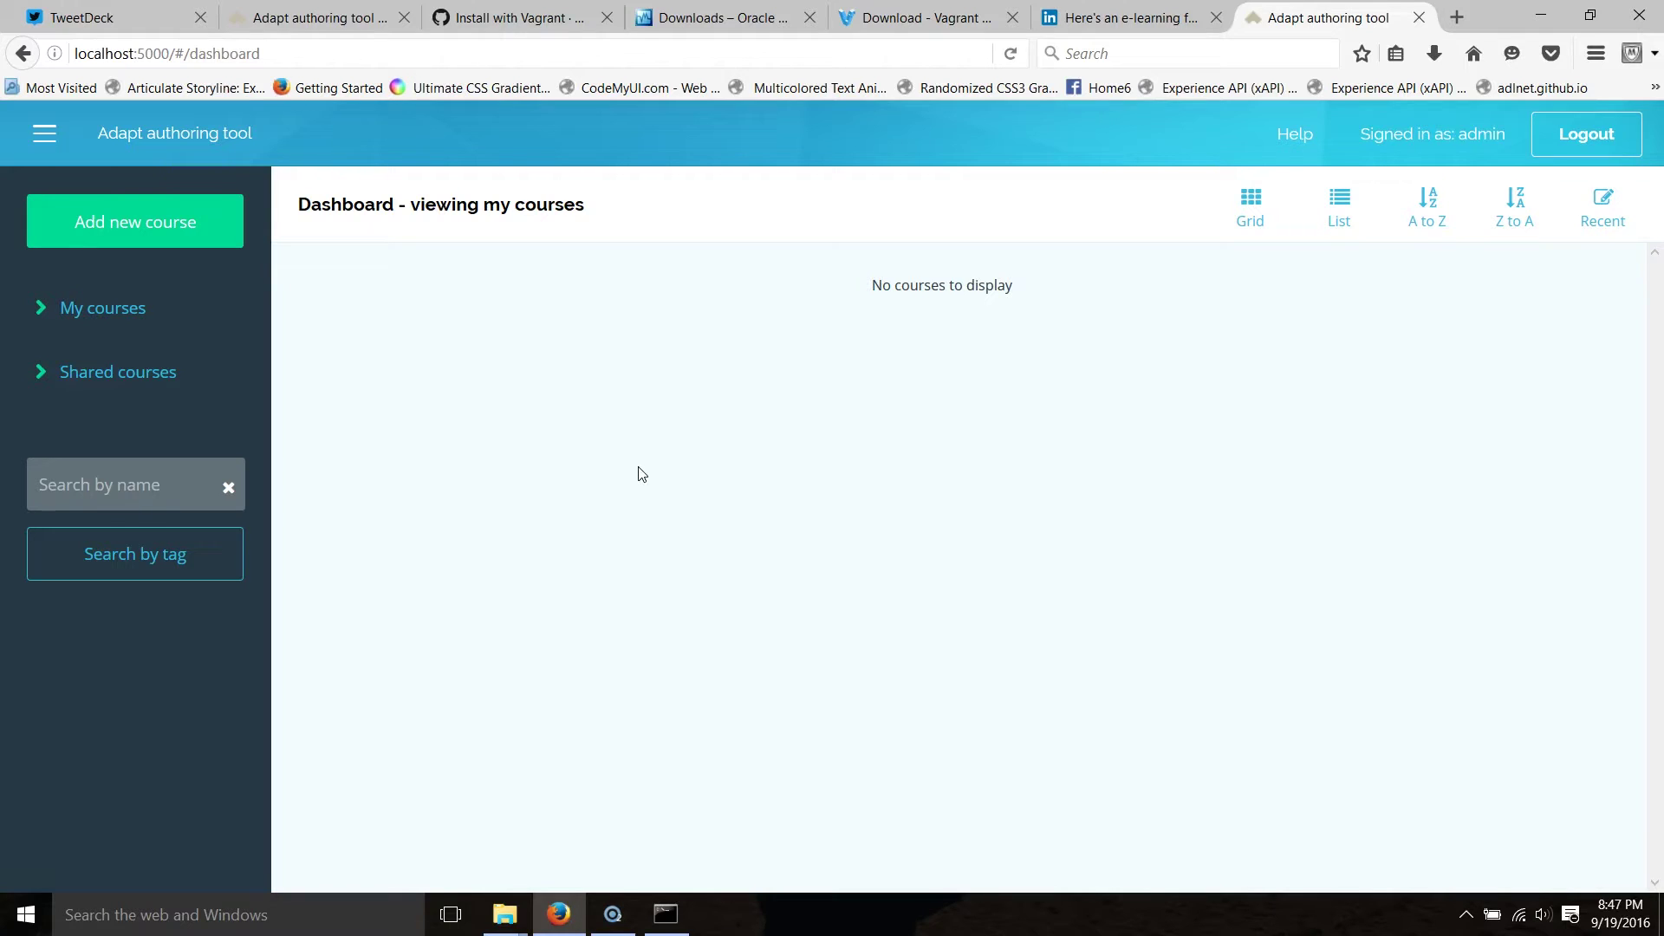
Step: Create a new course, look over its general fields, and save it with the default title
left_click(181, 232)
scroll(347, 307, "down", 1)
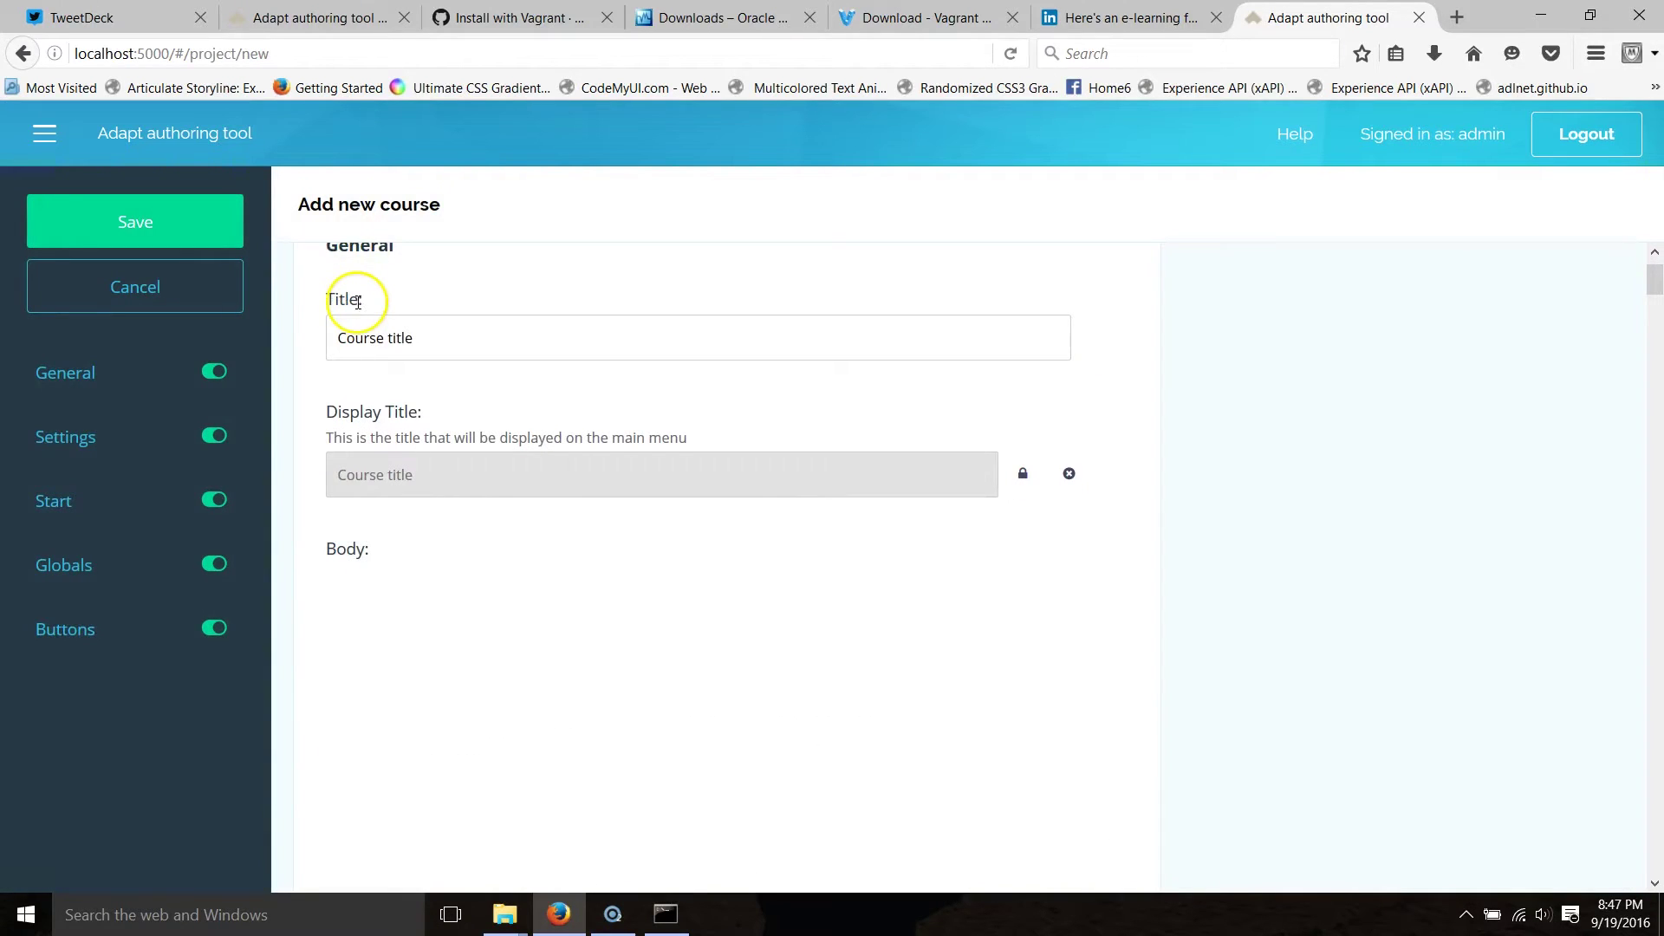
scroll(364, 308, "up", 1)
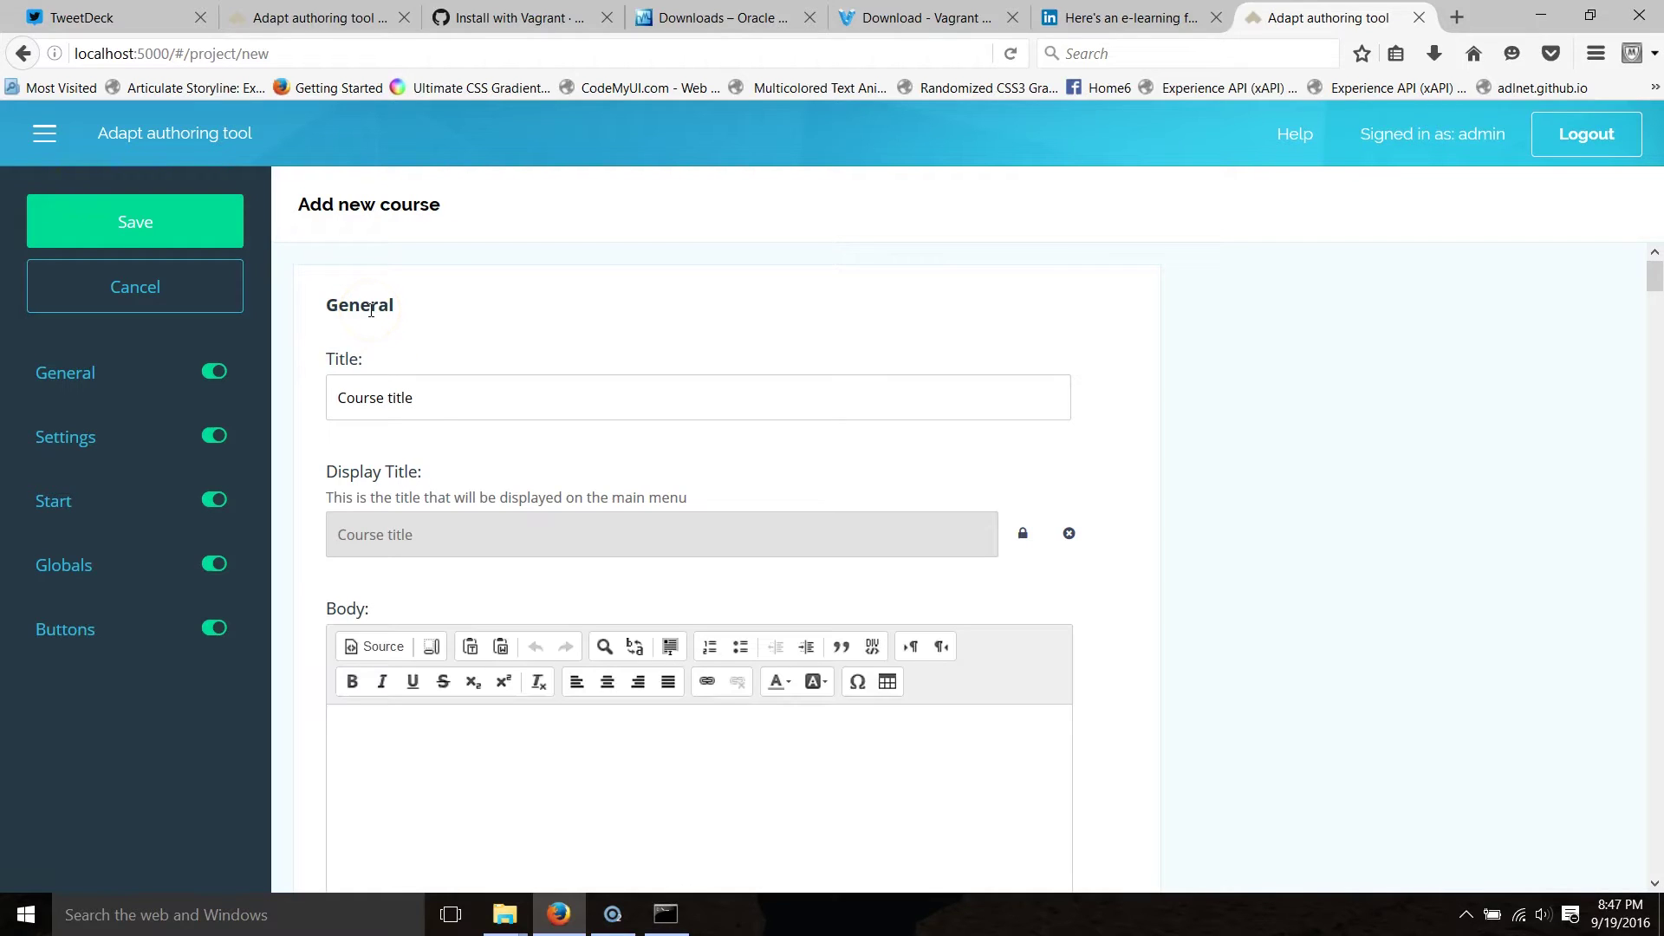
scroll(373, 312, "down", 7)
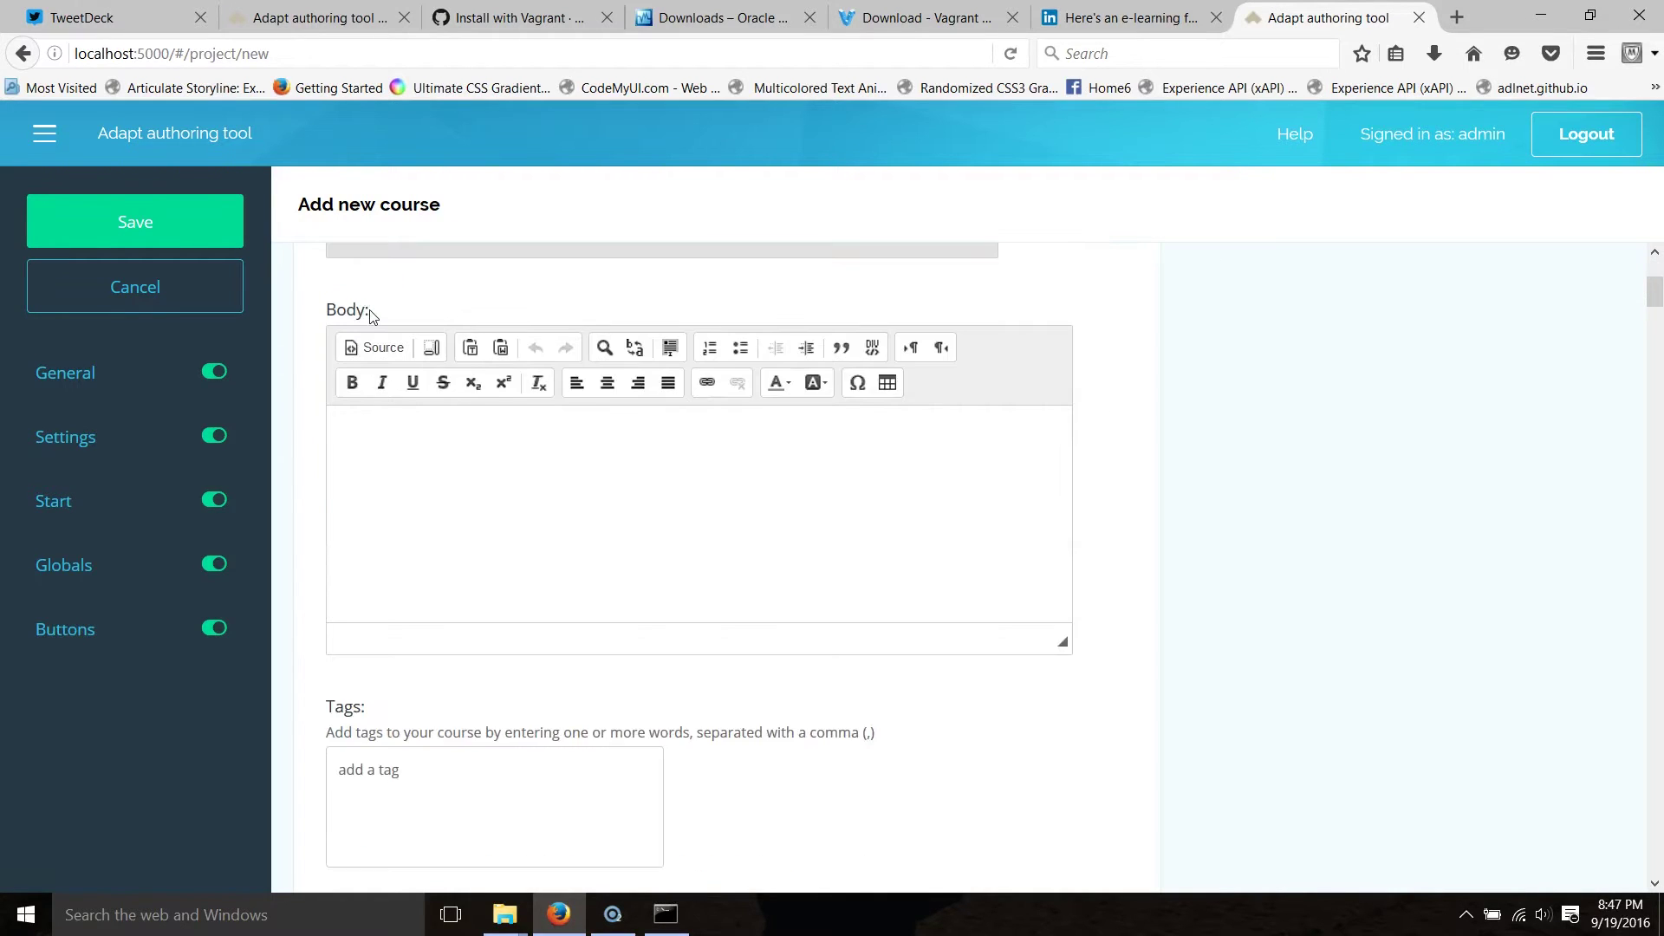
scroll(374, 315, "up", 4)
scroll(329, 316, "up", 3)
left_click(101, 218)
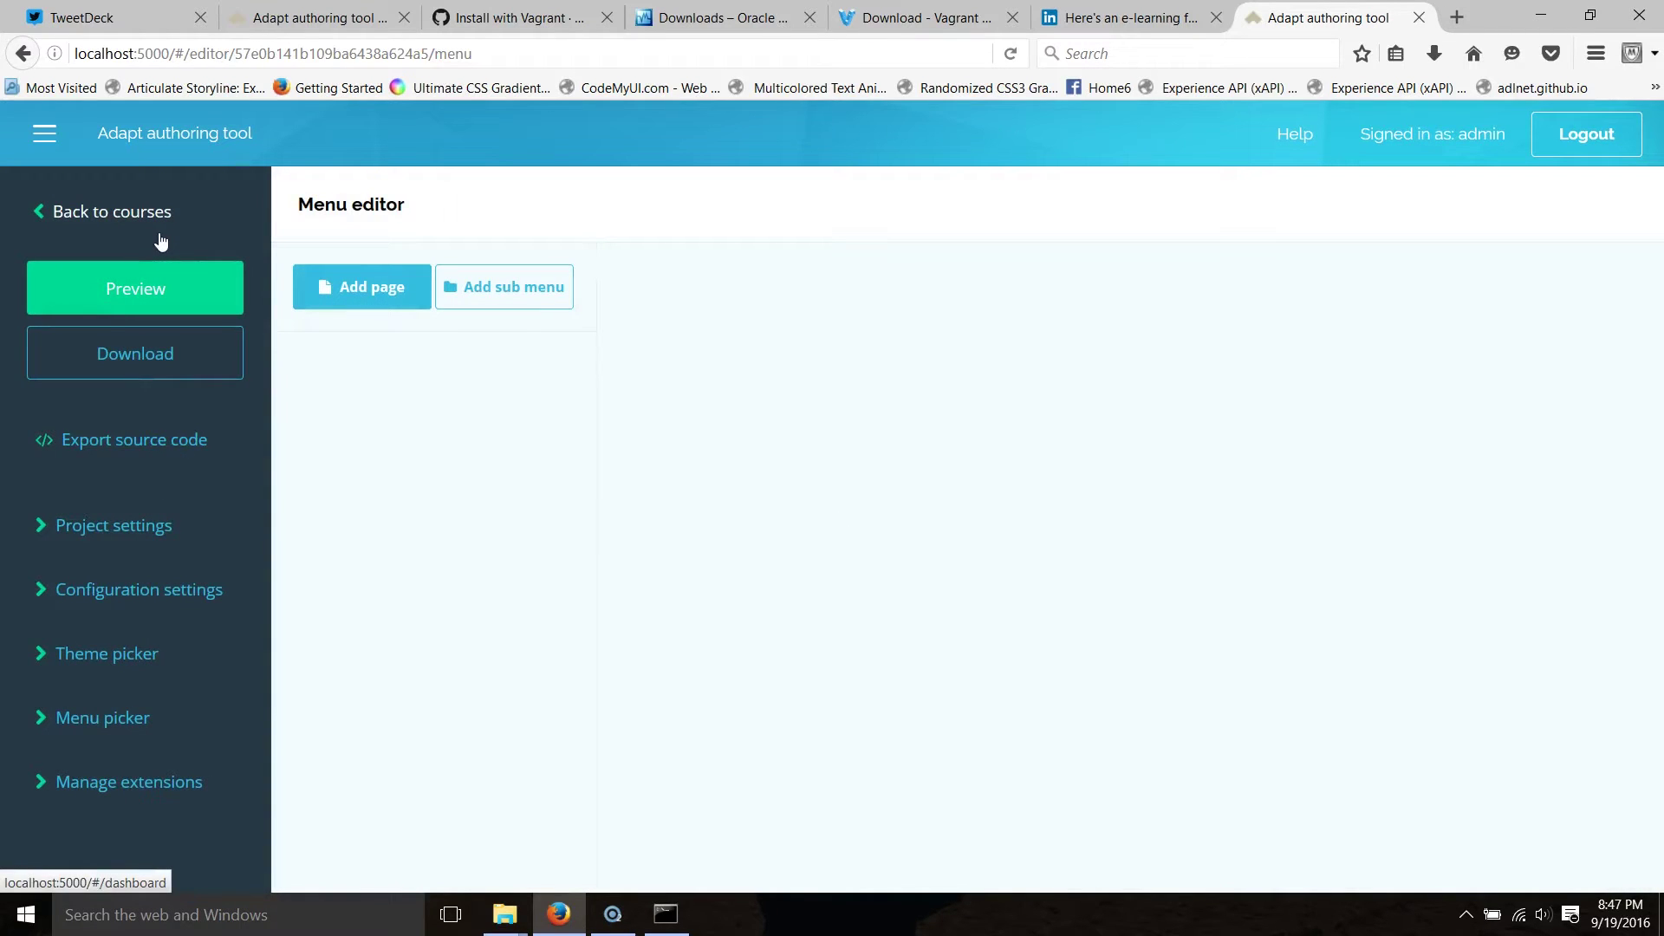
Step: Try to preview the empty course
left_click(201, 279)
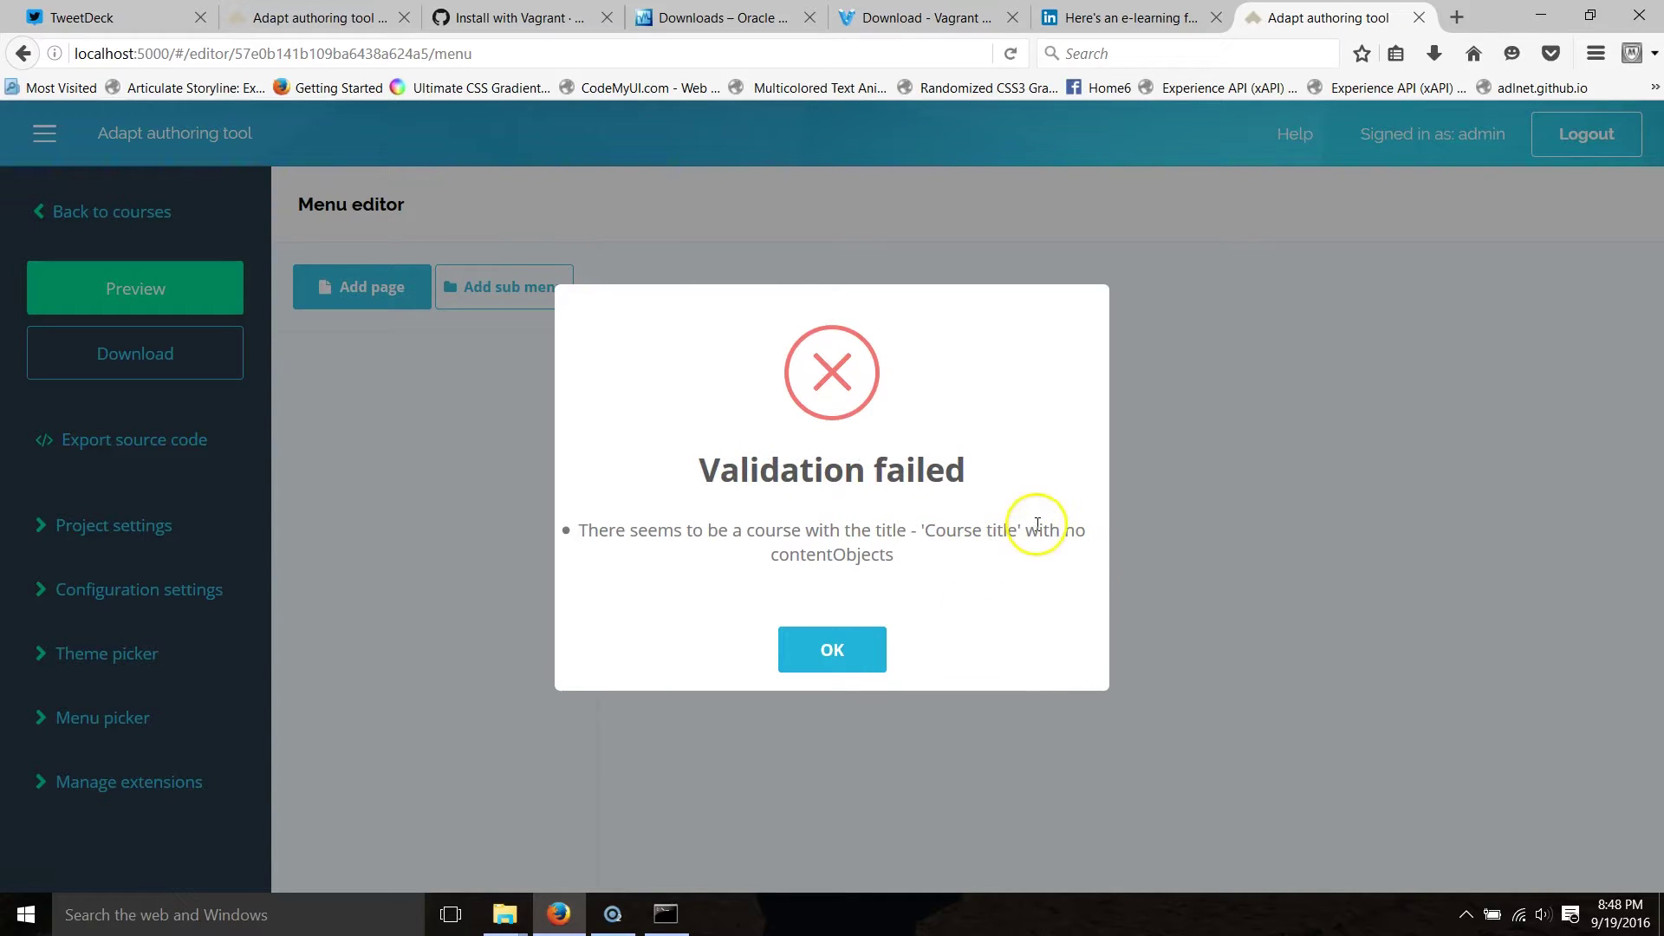
left_click(836, 652)
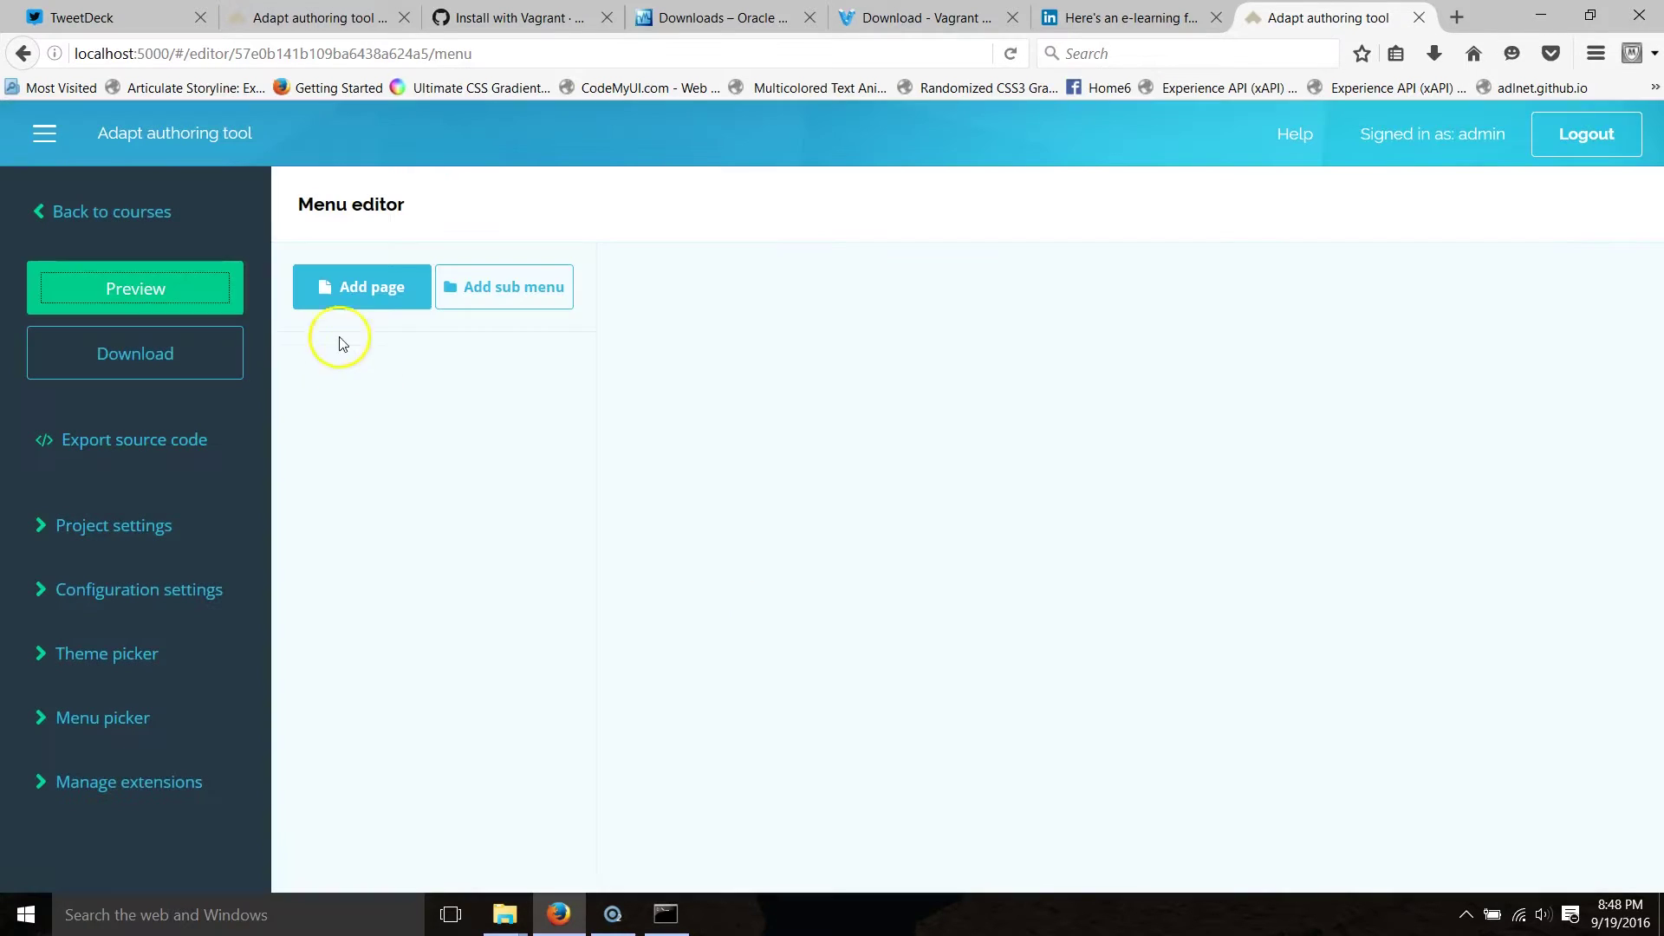
Step: Add a page to the course and insert a full-width Blank component in the page's block
left_click(355, 294)
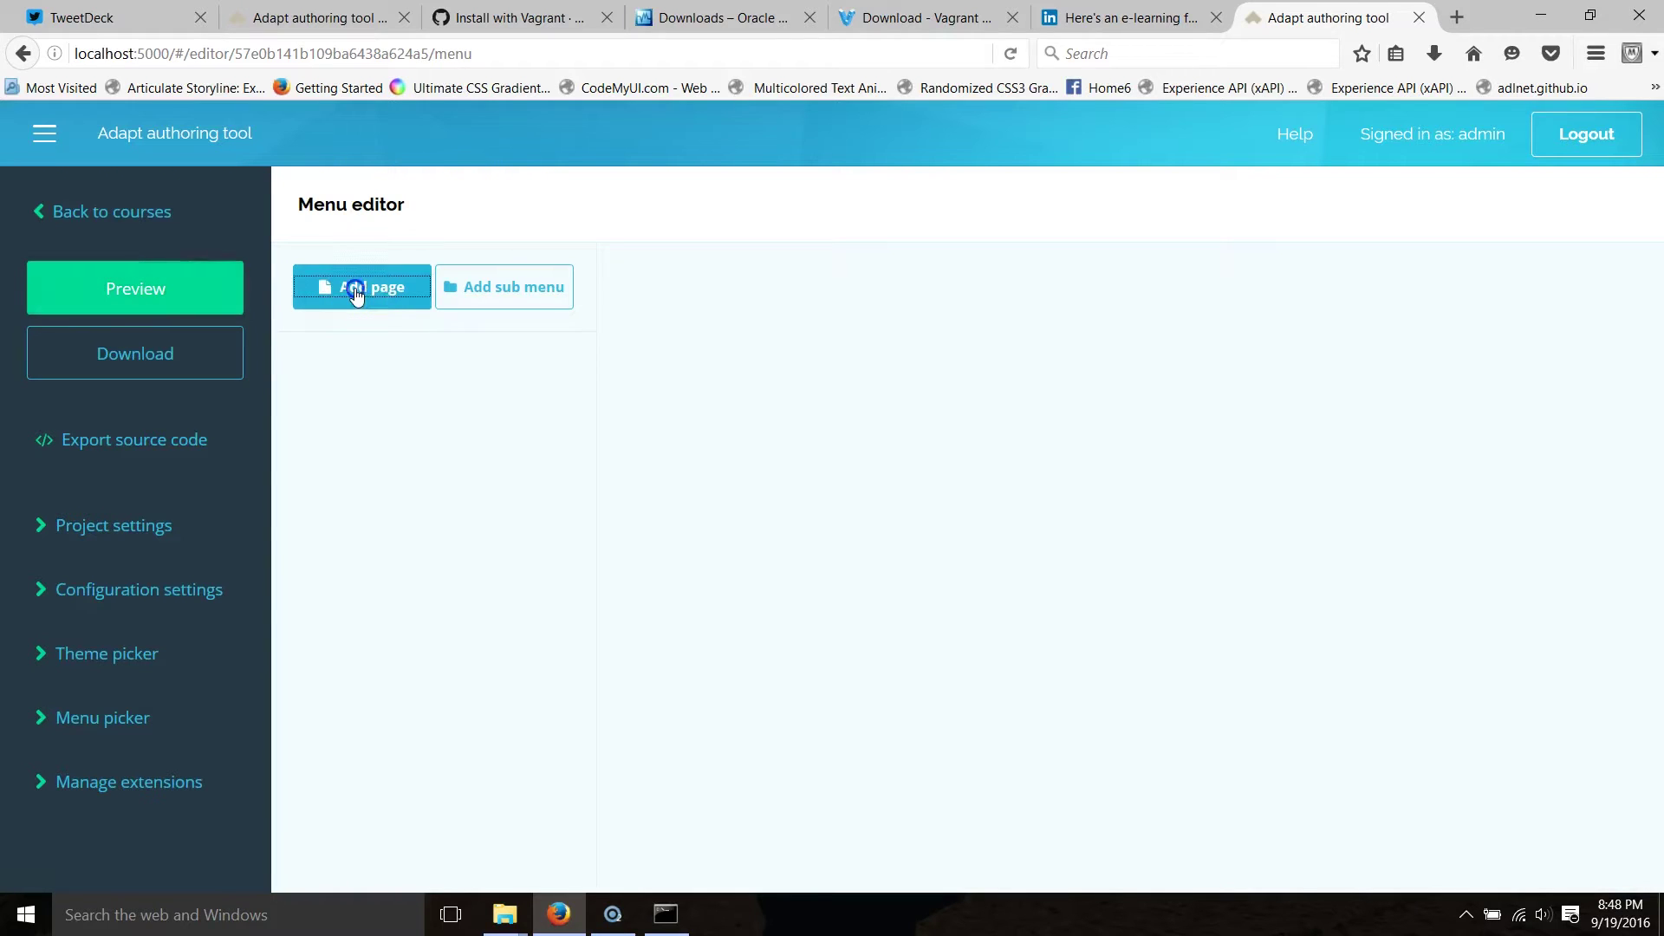
double_click(330, 416)
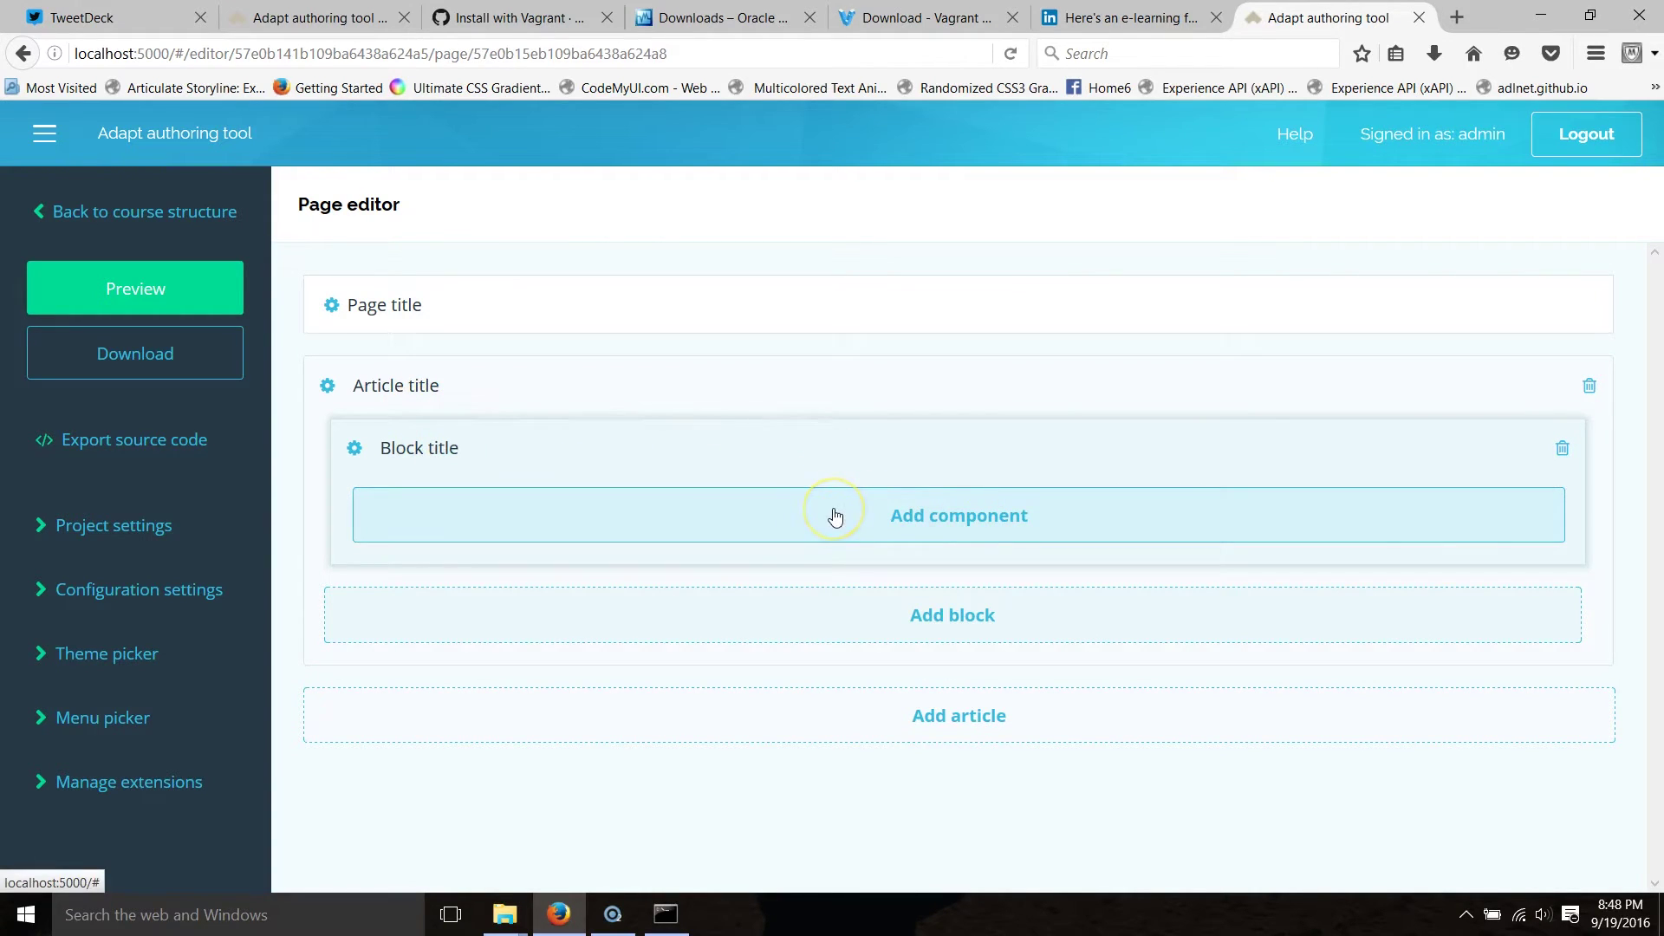
left_click(970, 531)
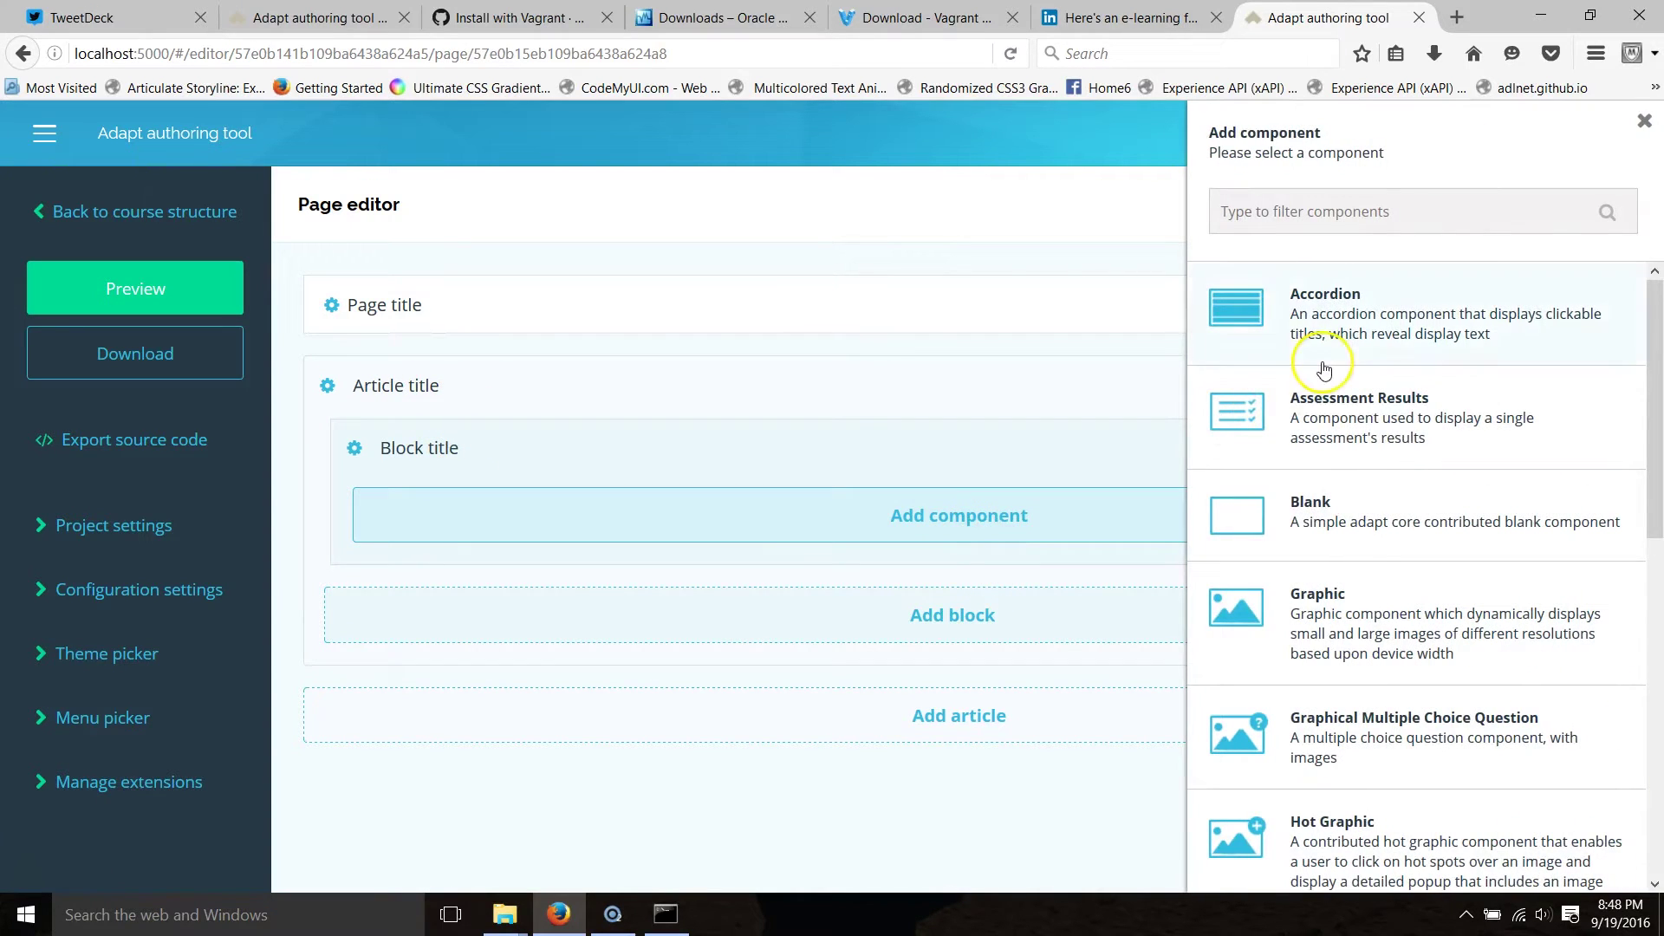
scroll(1362, 520, "down", 1)
scroll(1363, 520, "up", 1)
left_click(1363, 518)
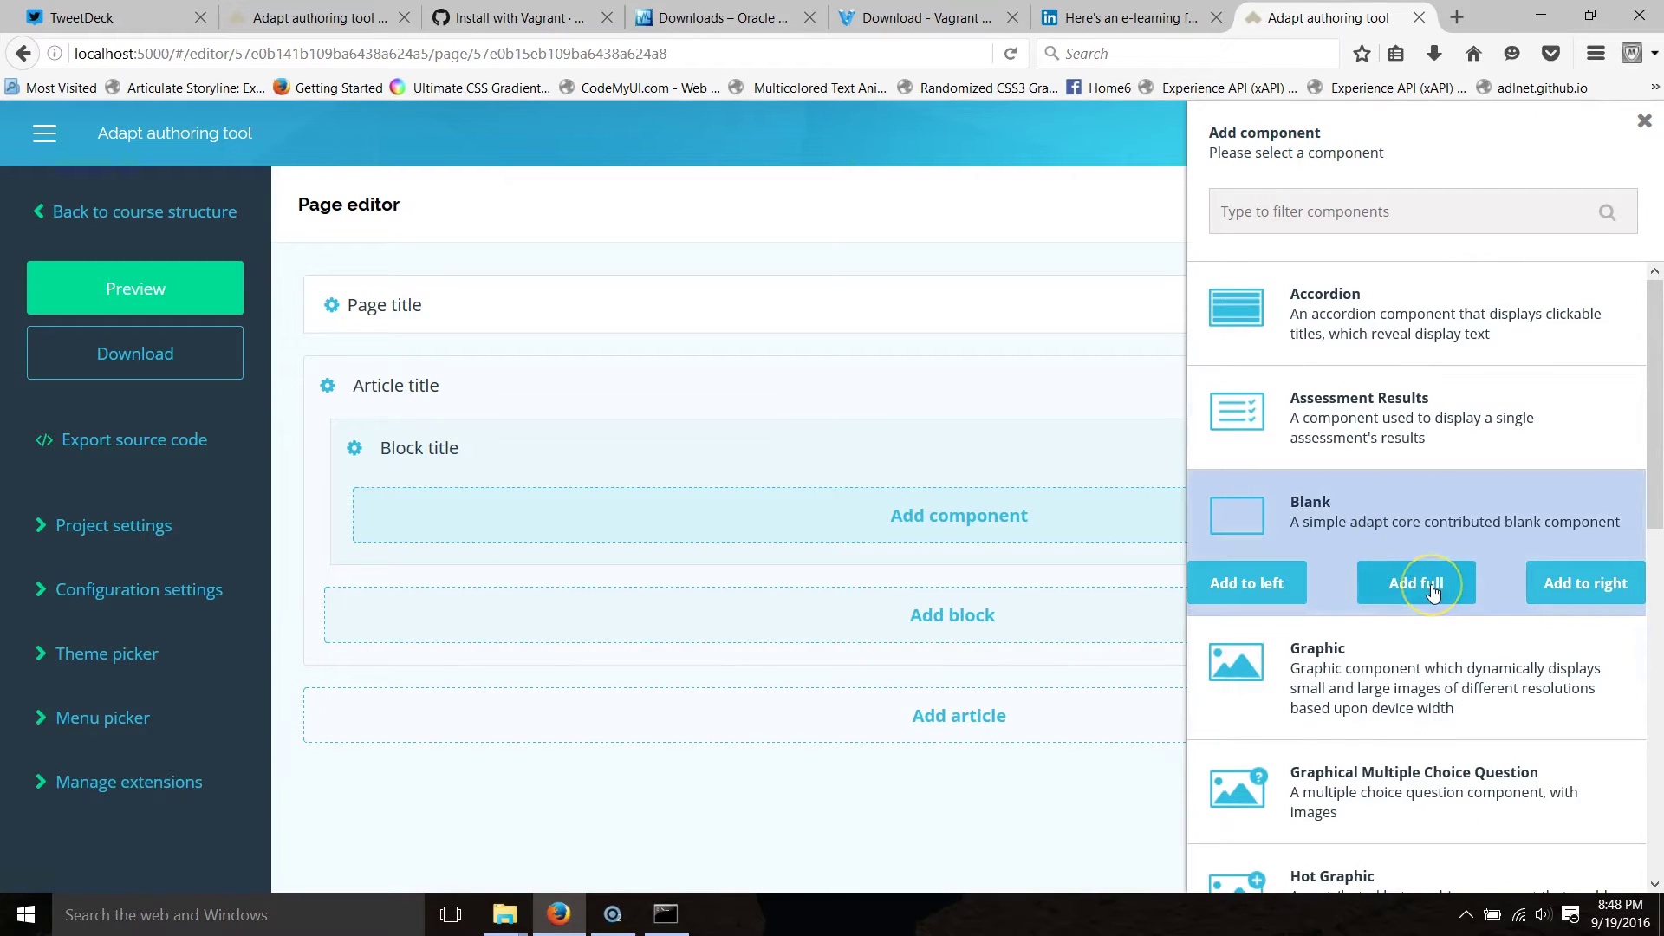
left_click(1432, 592)
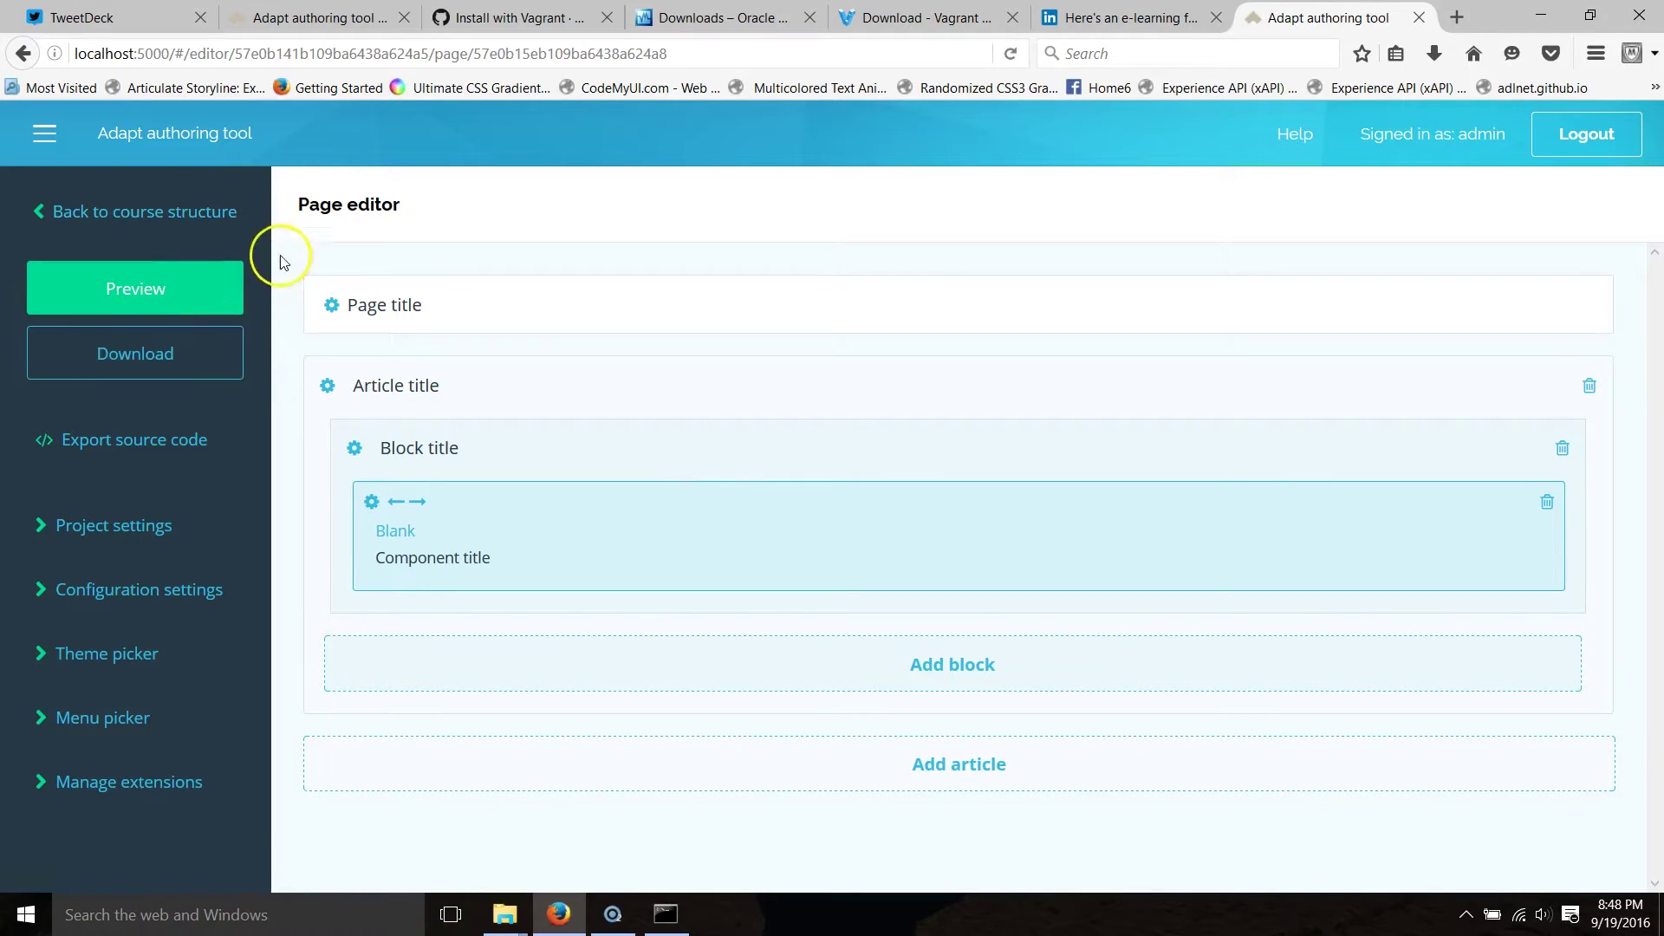
Step: Preview the course, view its page, and return to the course menu
left_click(165, 273)
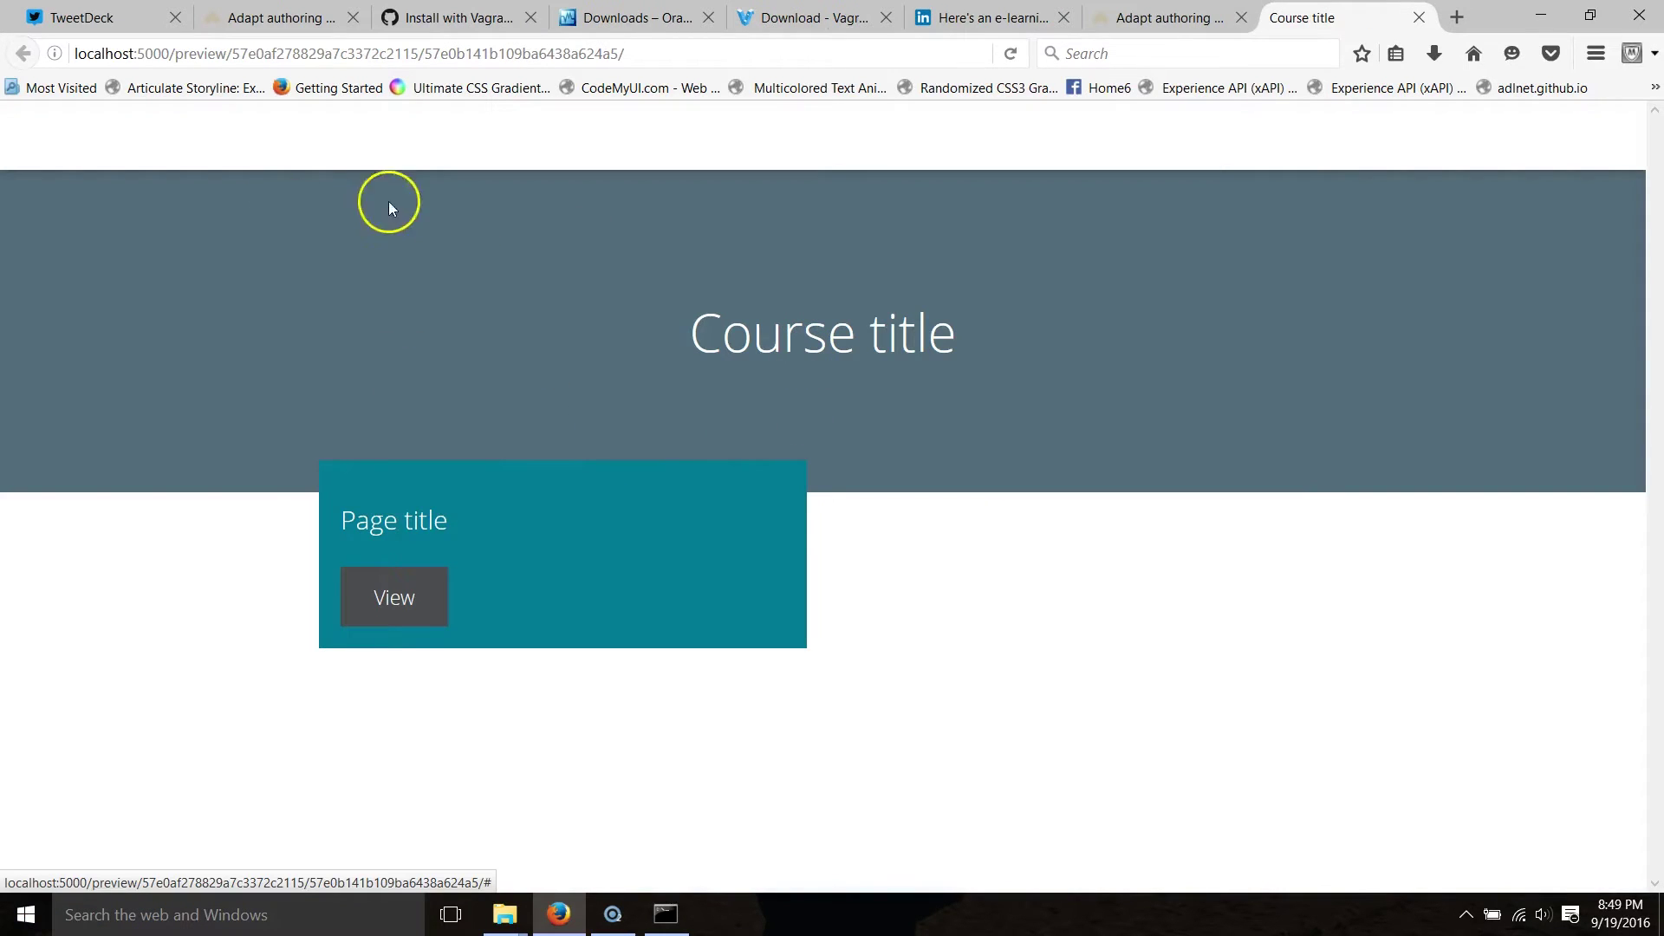
left_click(392, 606)
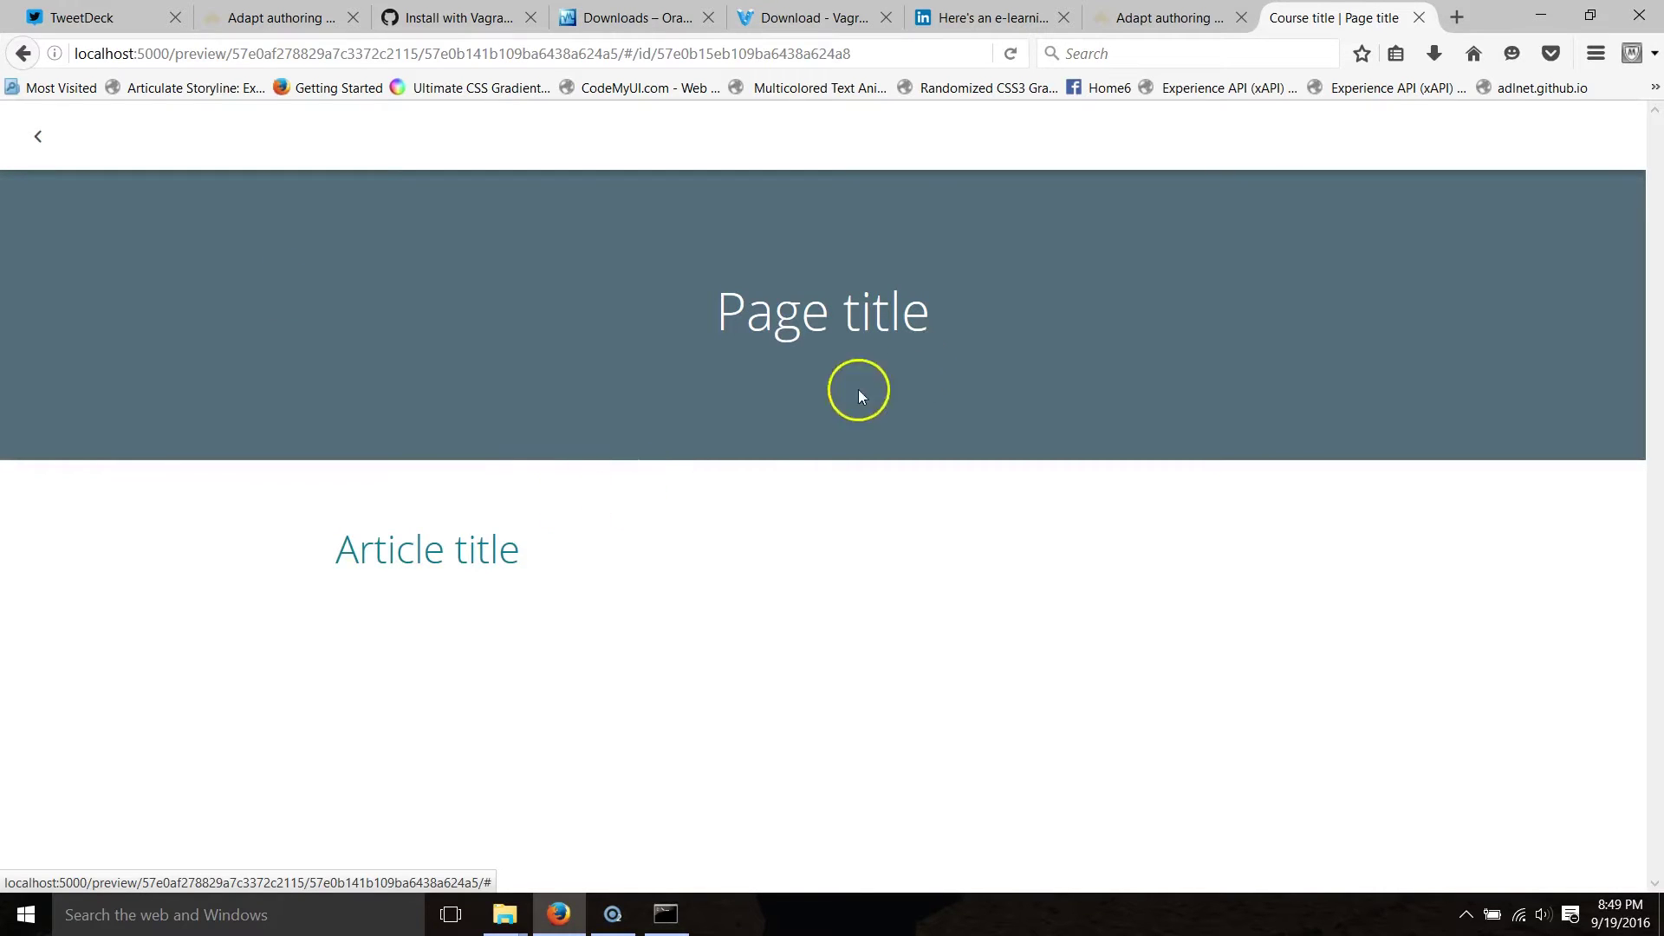
left_click(59, 137)
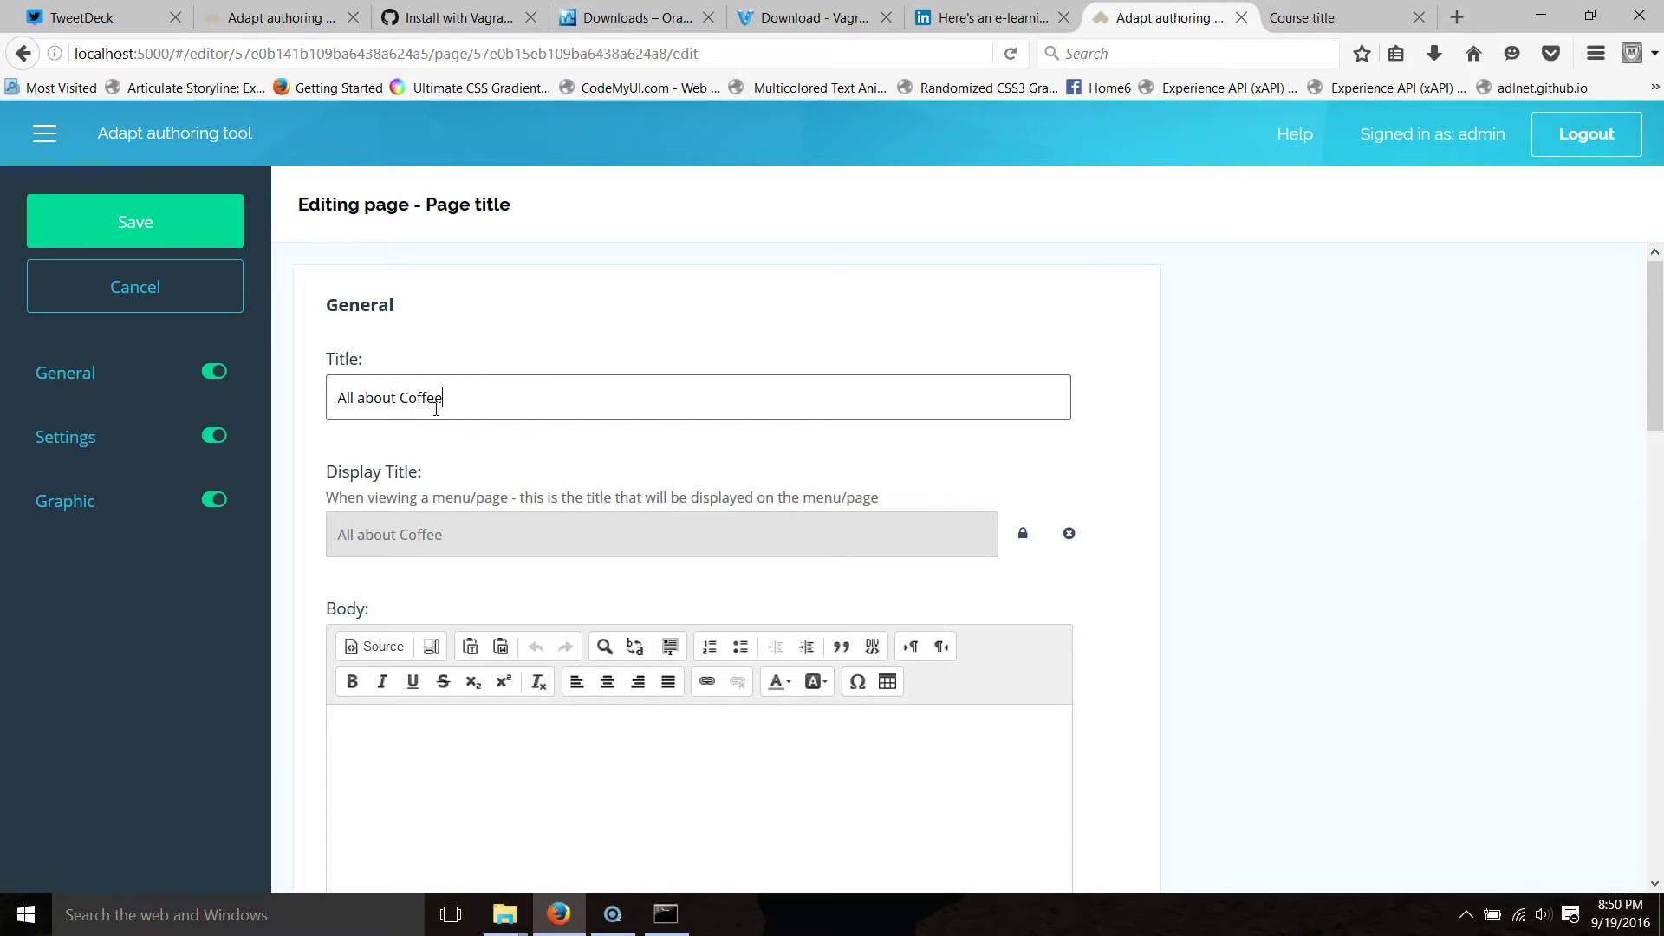
Step: Save the page with the title All about Coffee and check the title in the course preview
left_click(73, 218)
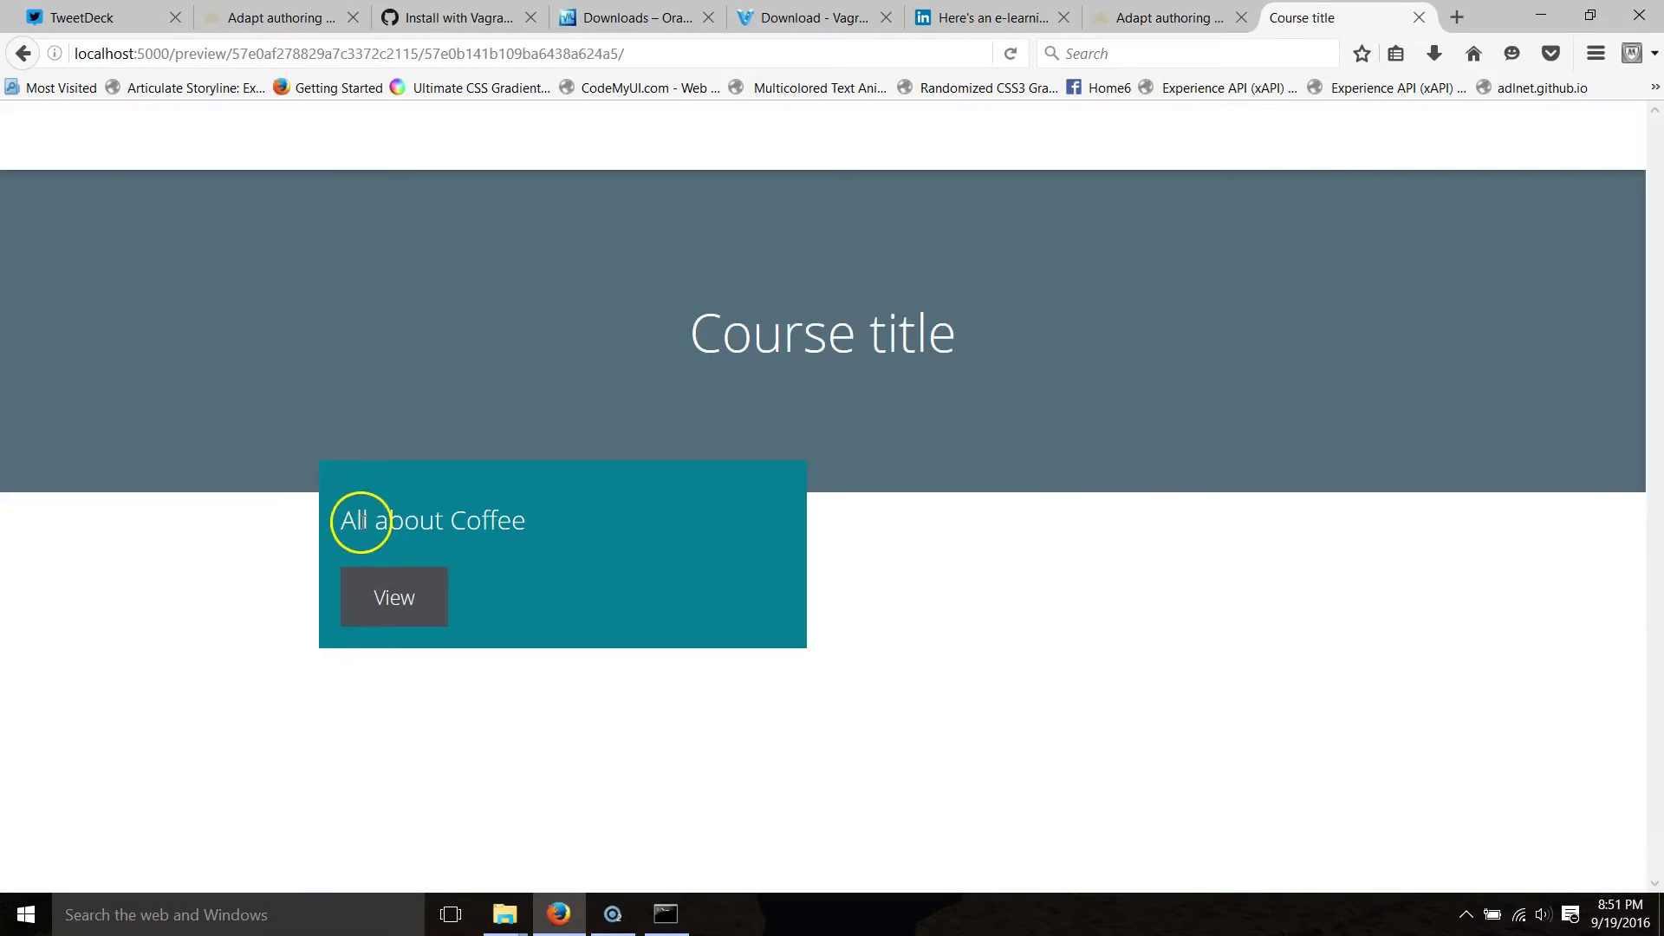
left_click_drag(360, 520, 512, 520)
left_click(1115, 12)
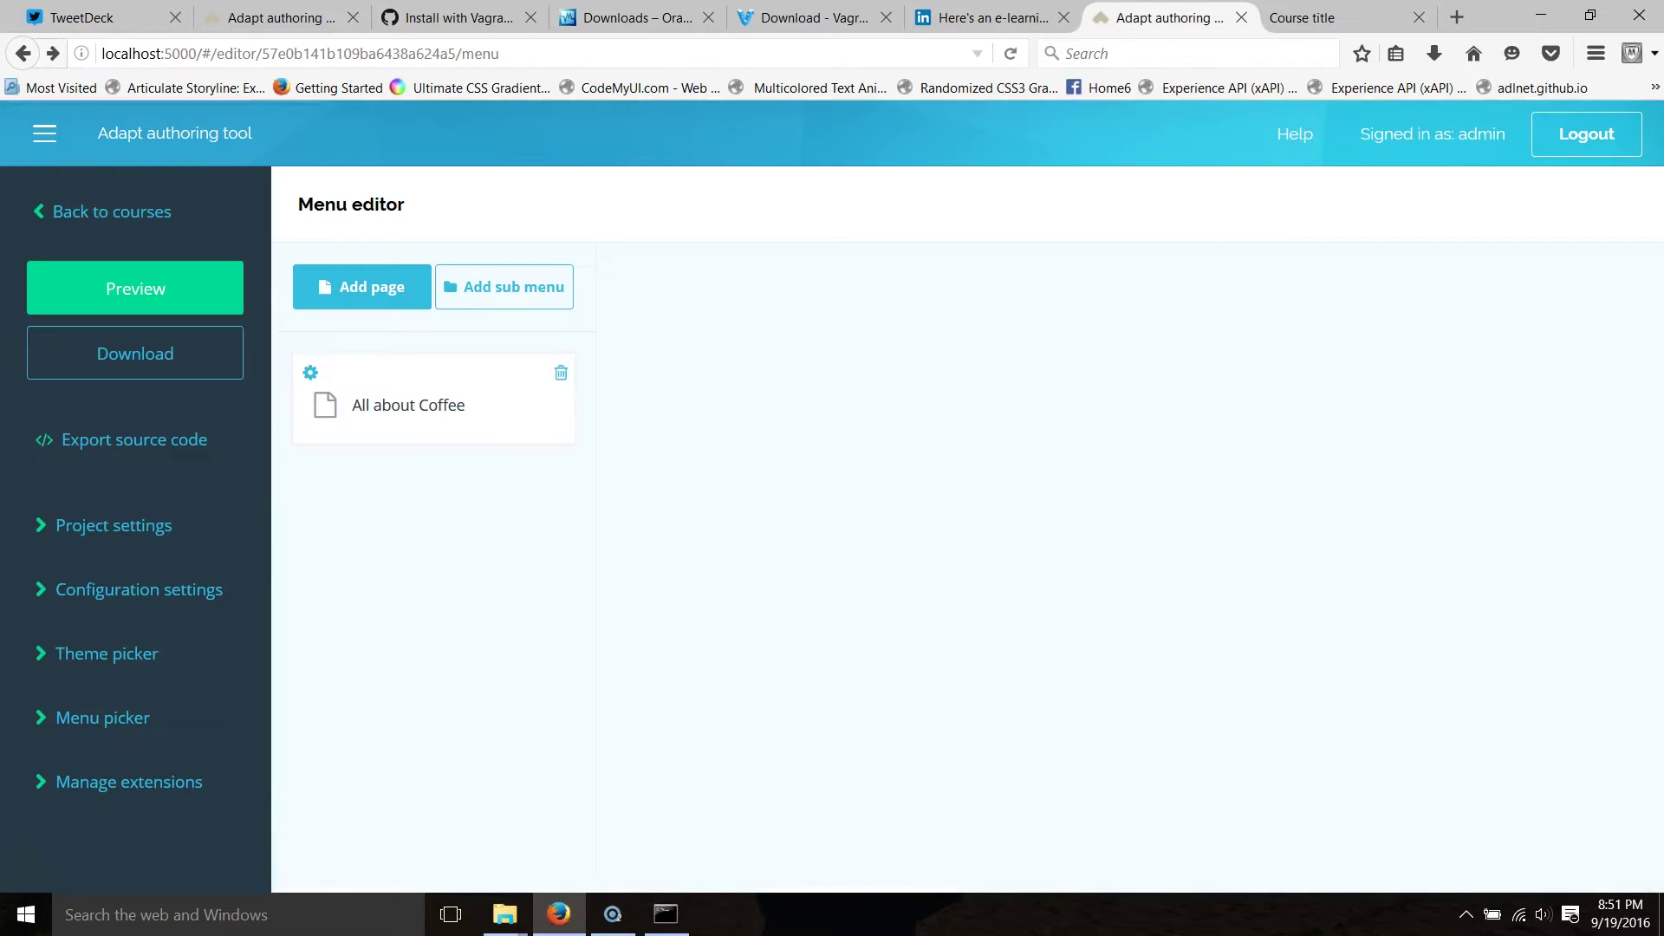
Step: Open the All about Coffee page, change its title to From Tree to Cup, and save it
left_click(310, 377)
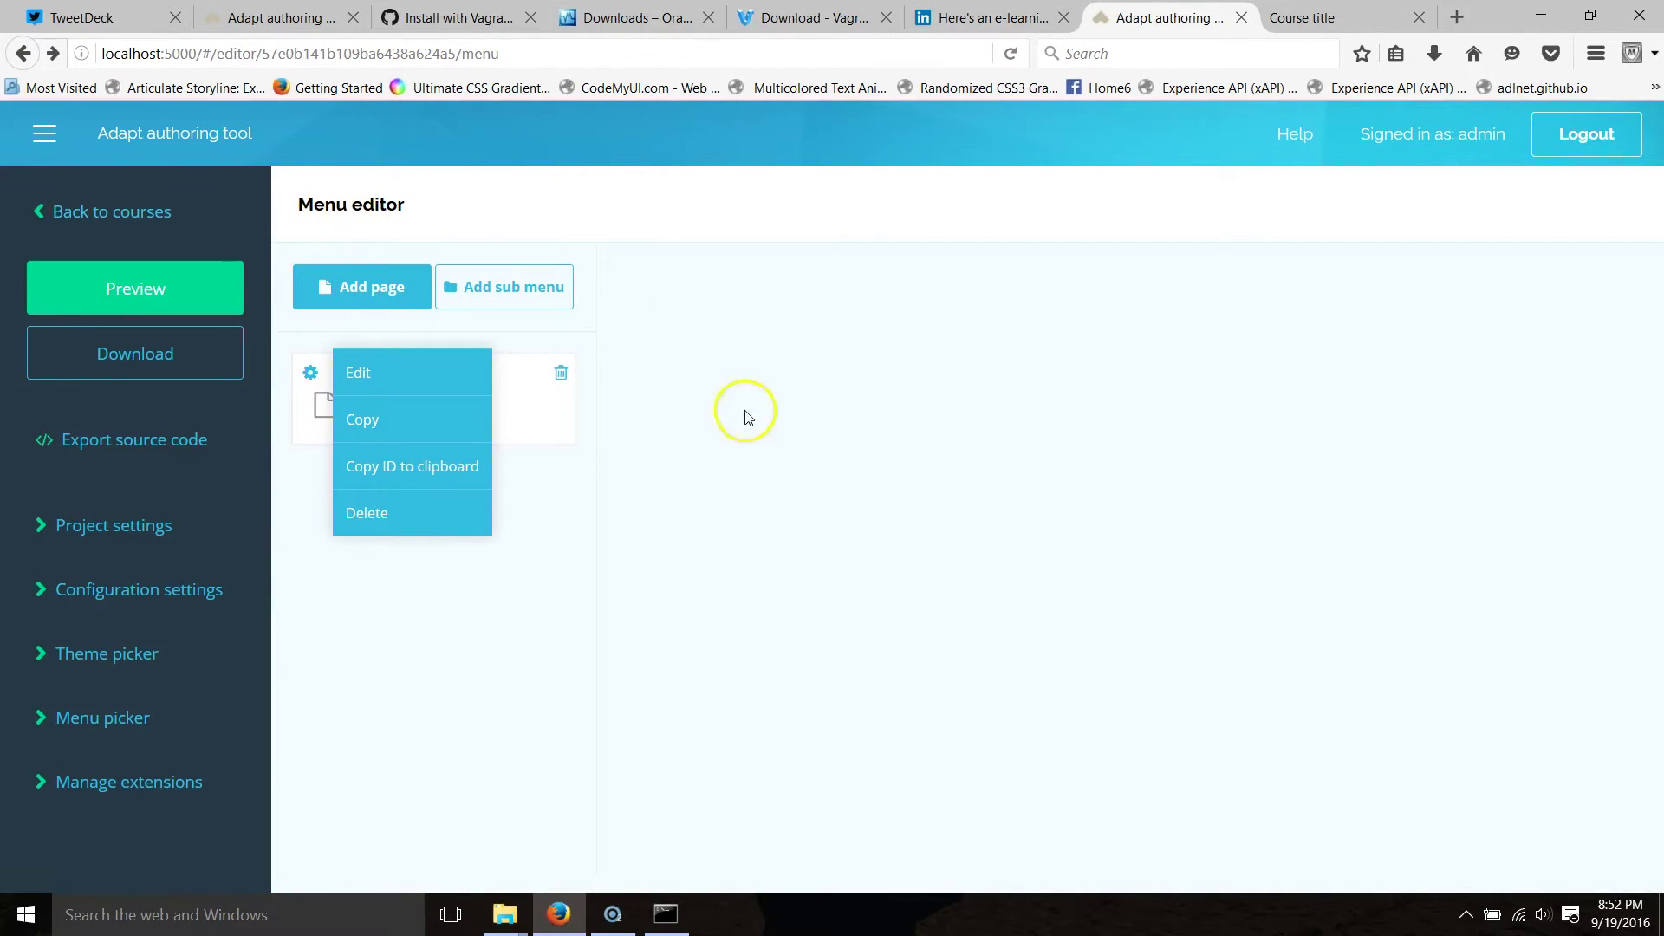
left_click(642, 397)
left_click(373, 392)
double_click(373, 391)
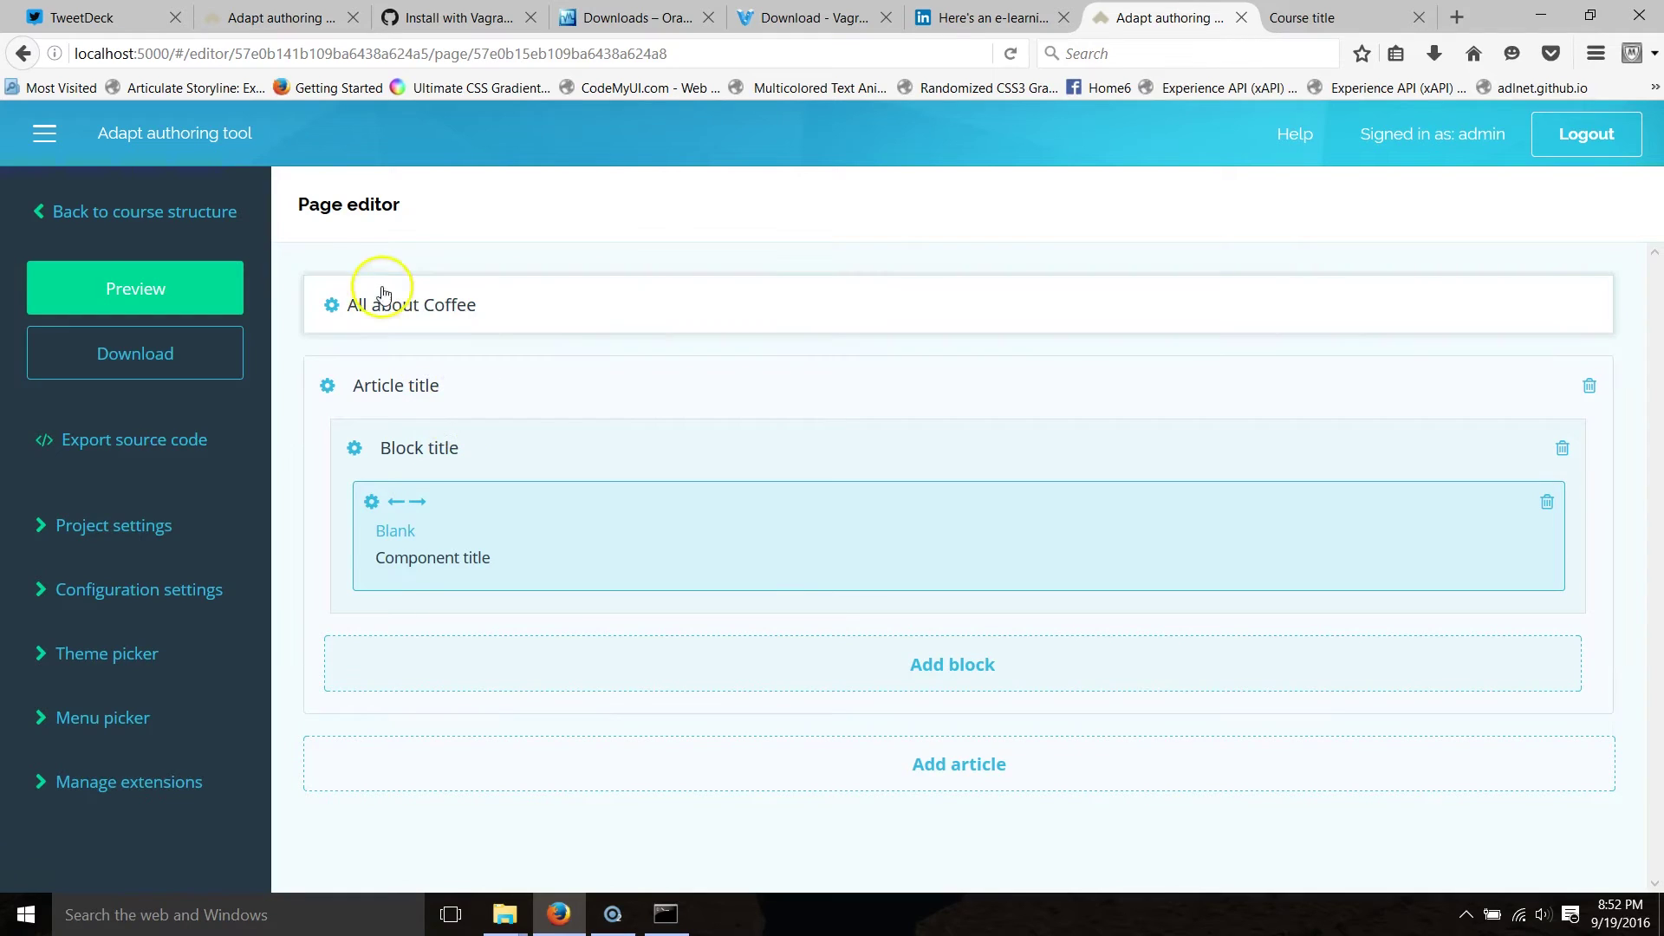
double_click(401, 310)
left_click_drag(472, 395, 315, 394)
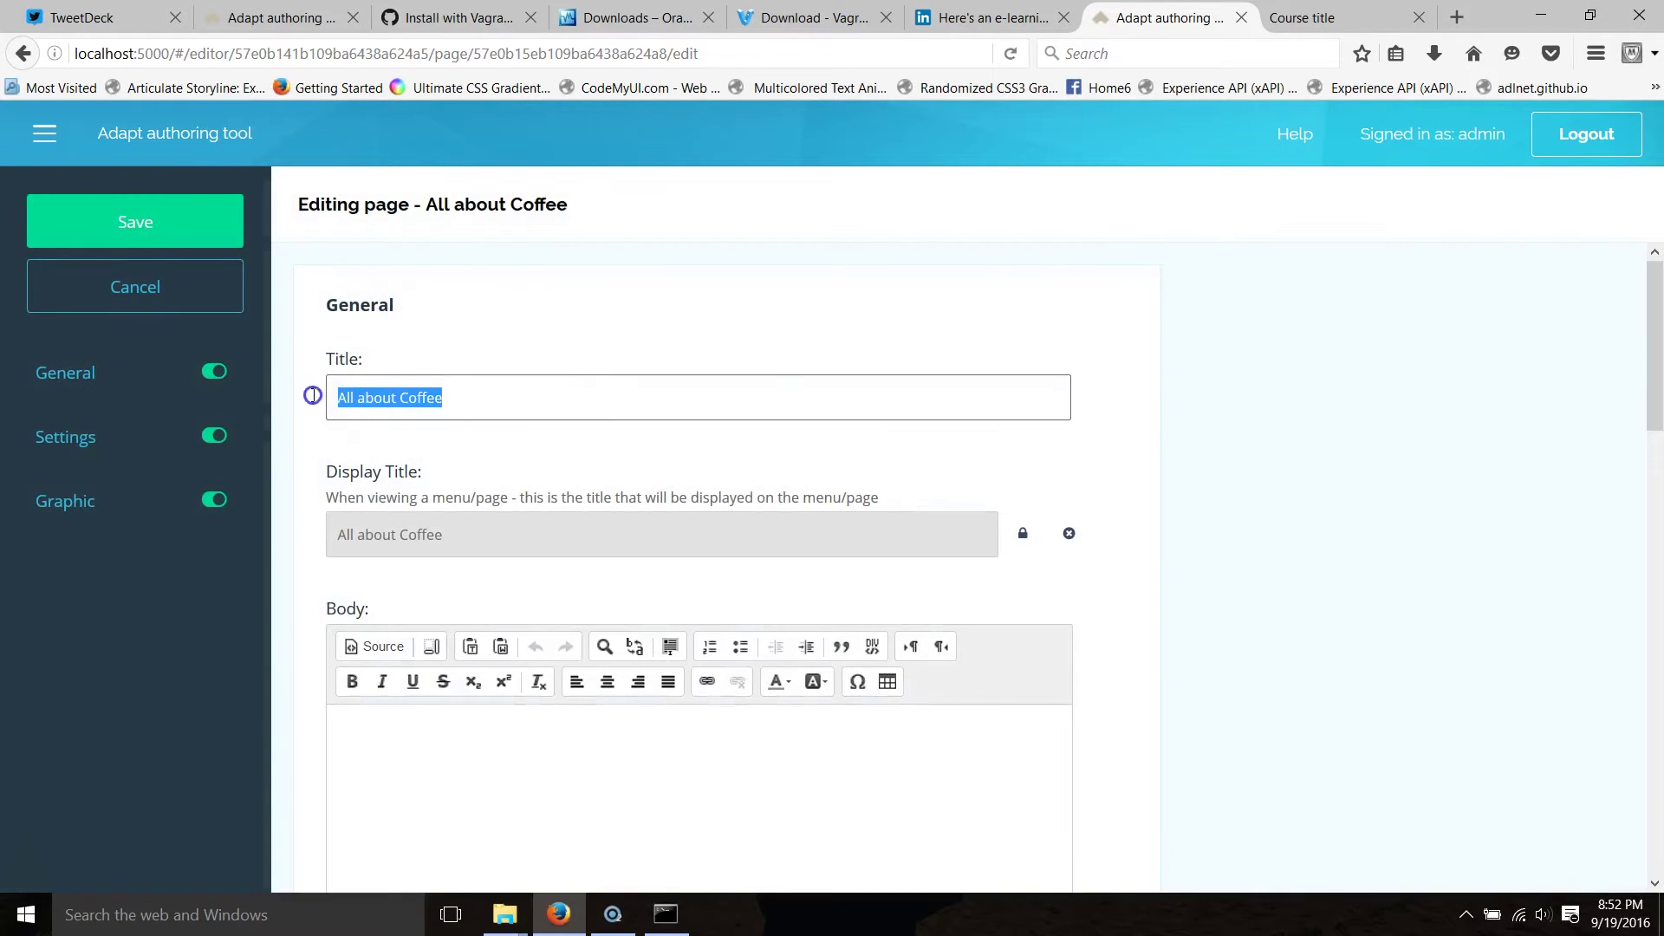
type("From Tree to Cu")
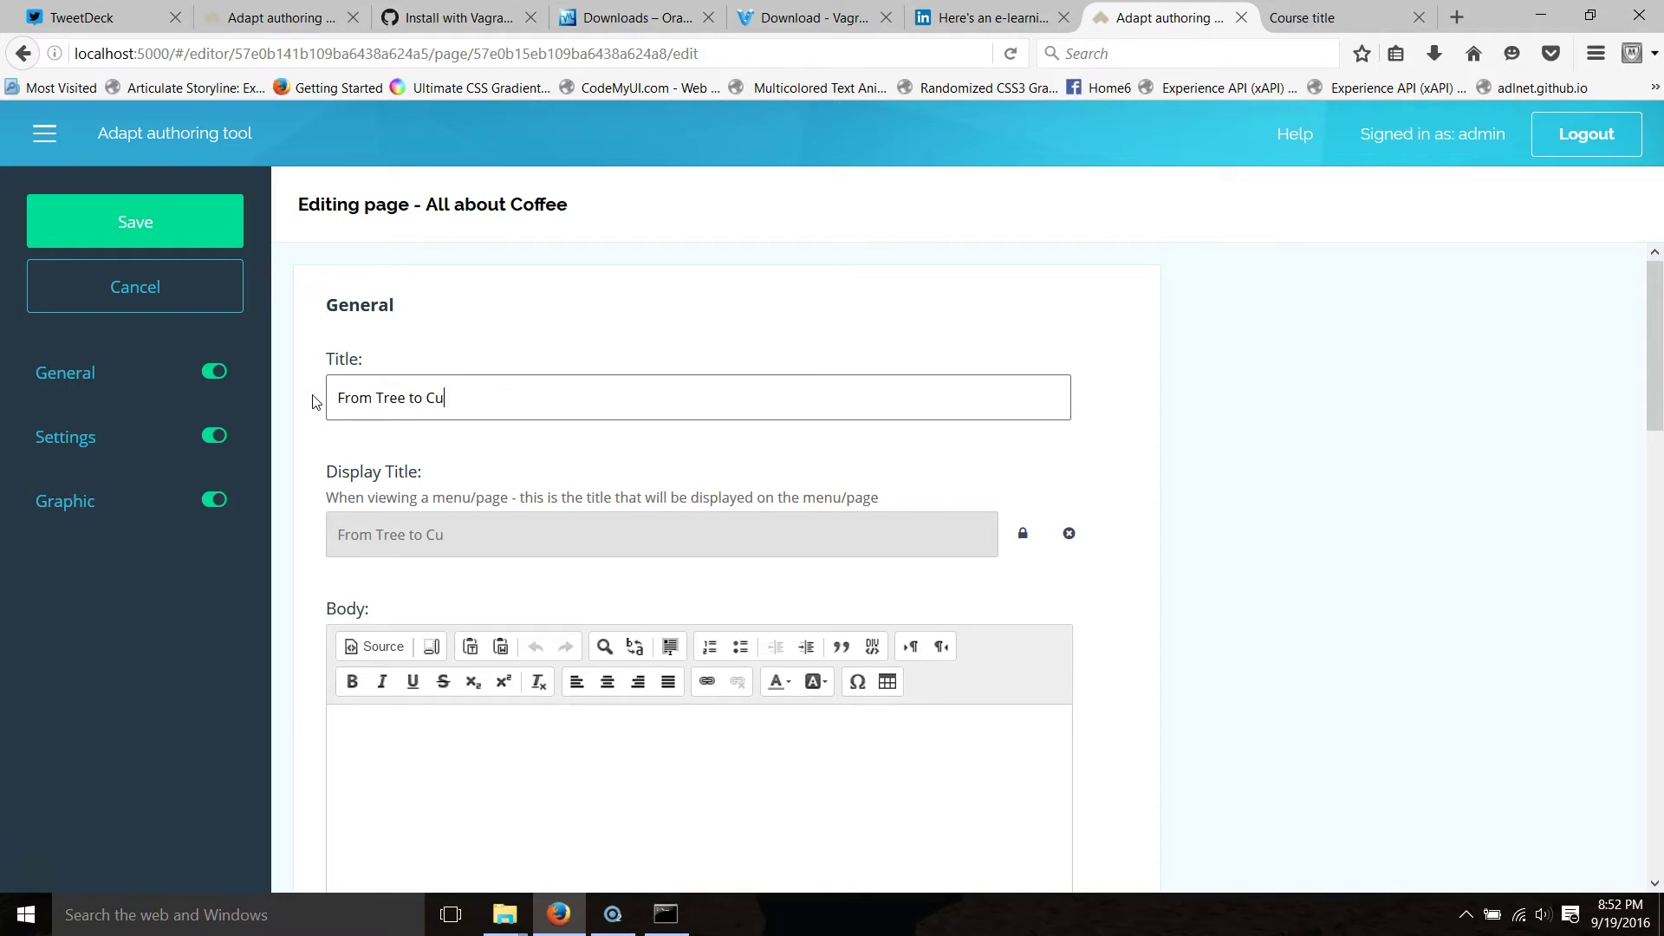
type("p")
left_click(221, 212)
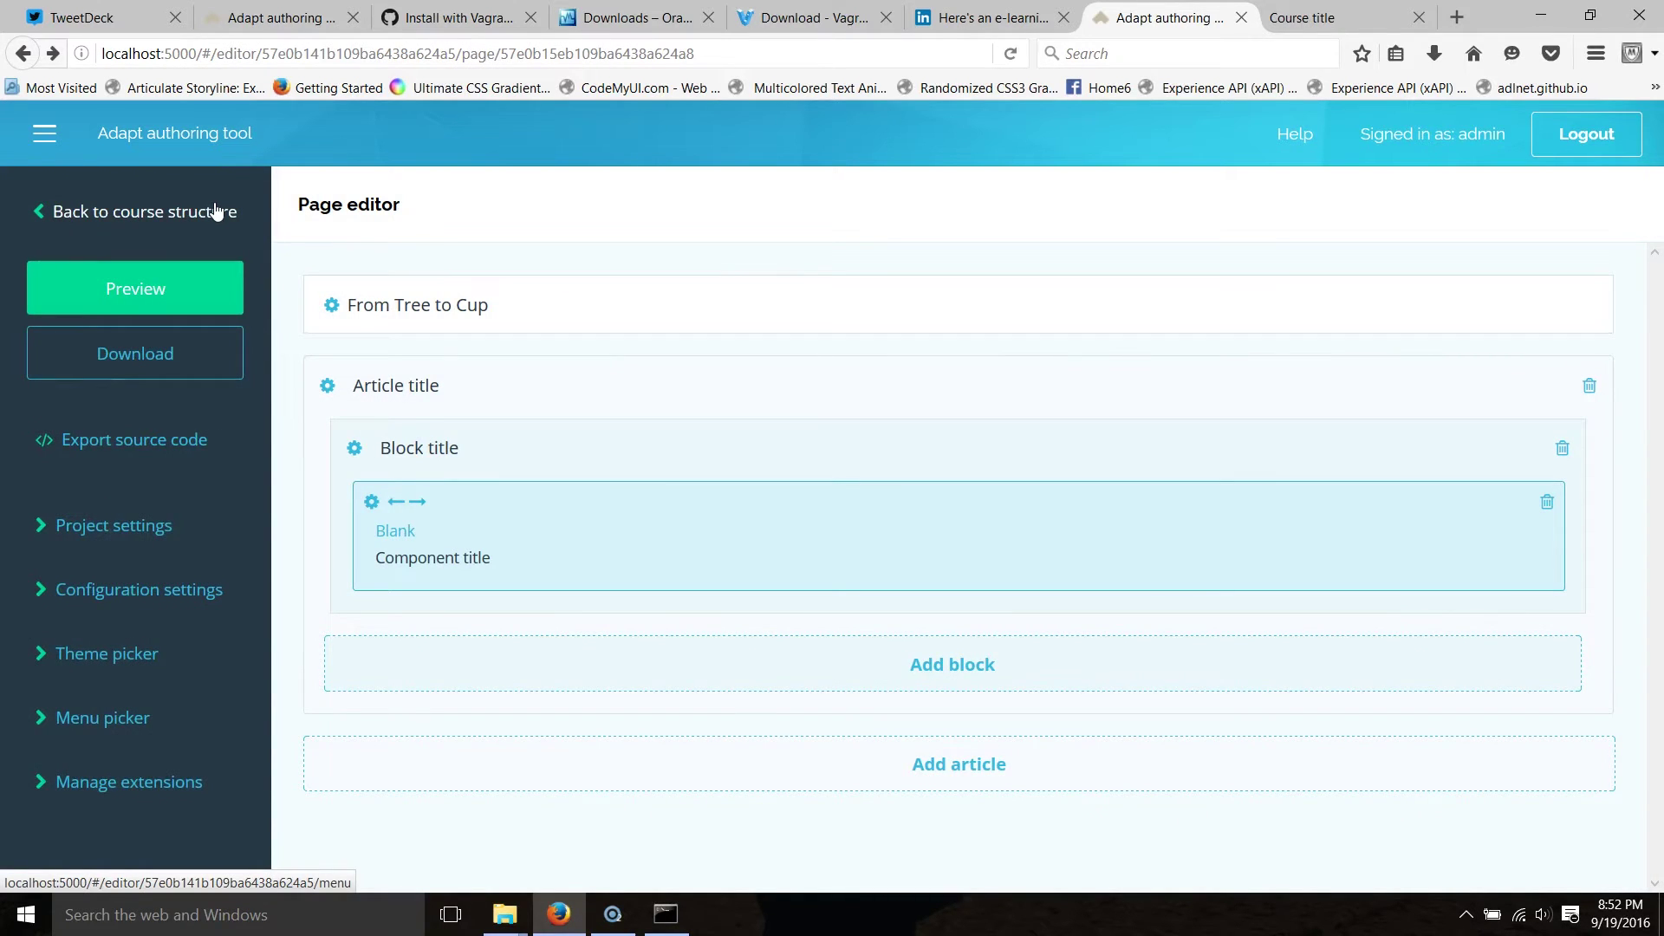
Step: Return to the course dashboard and set the course's title to Cup o'Joe in its settings
left_click(217, 211)
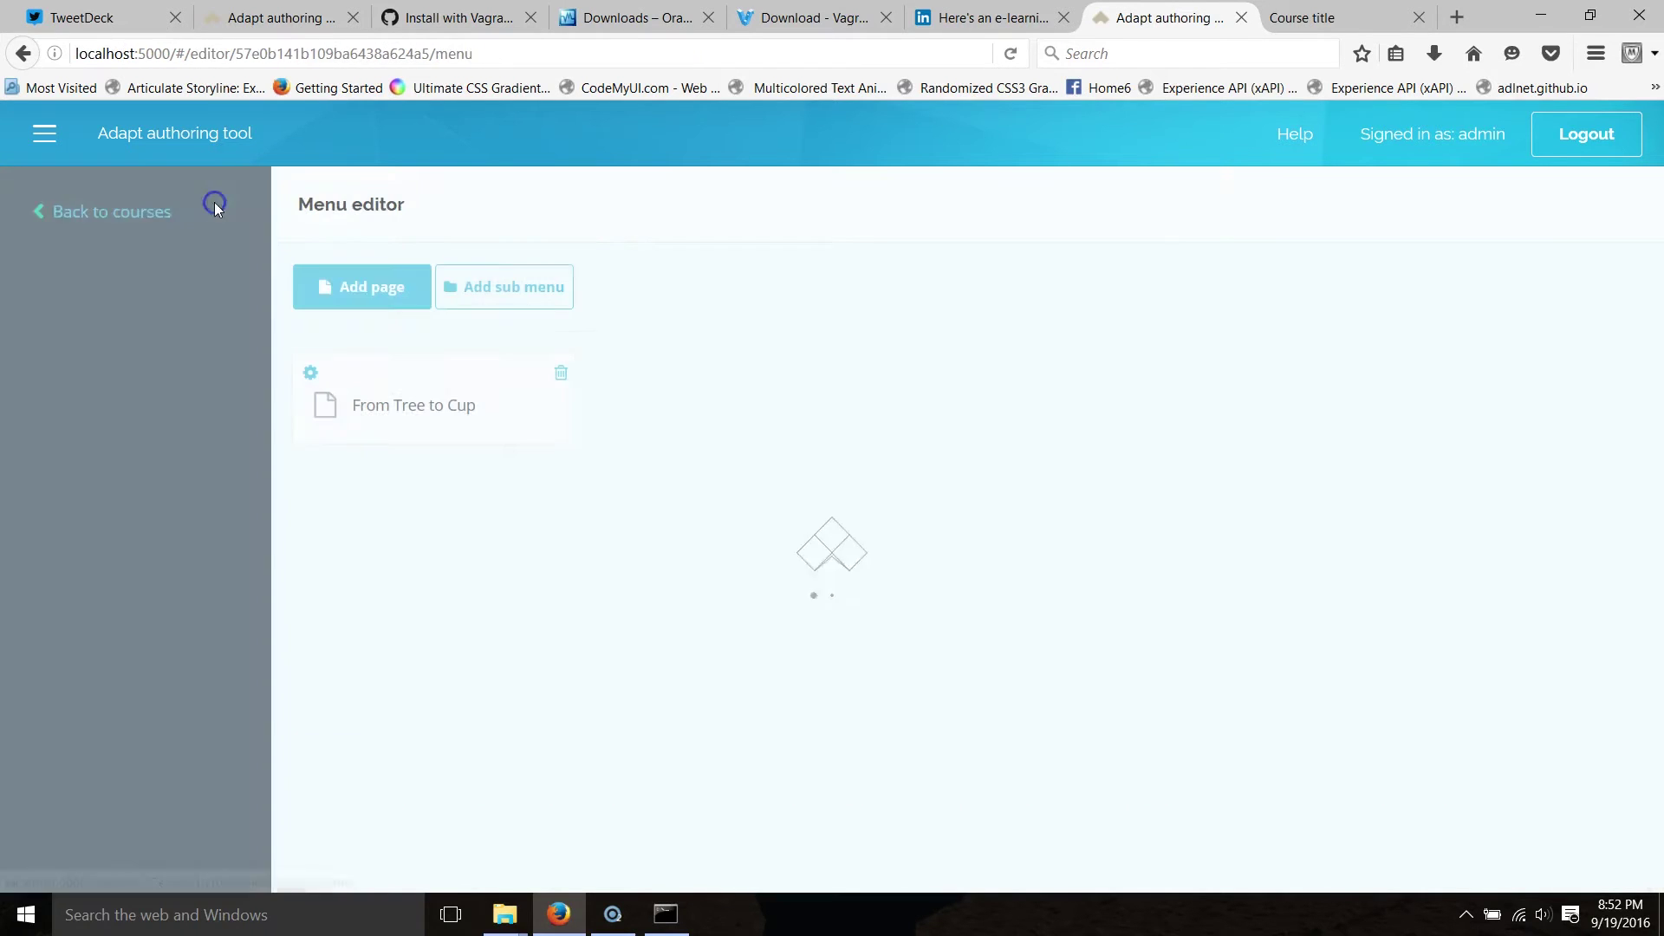
left_click(155, 231)
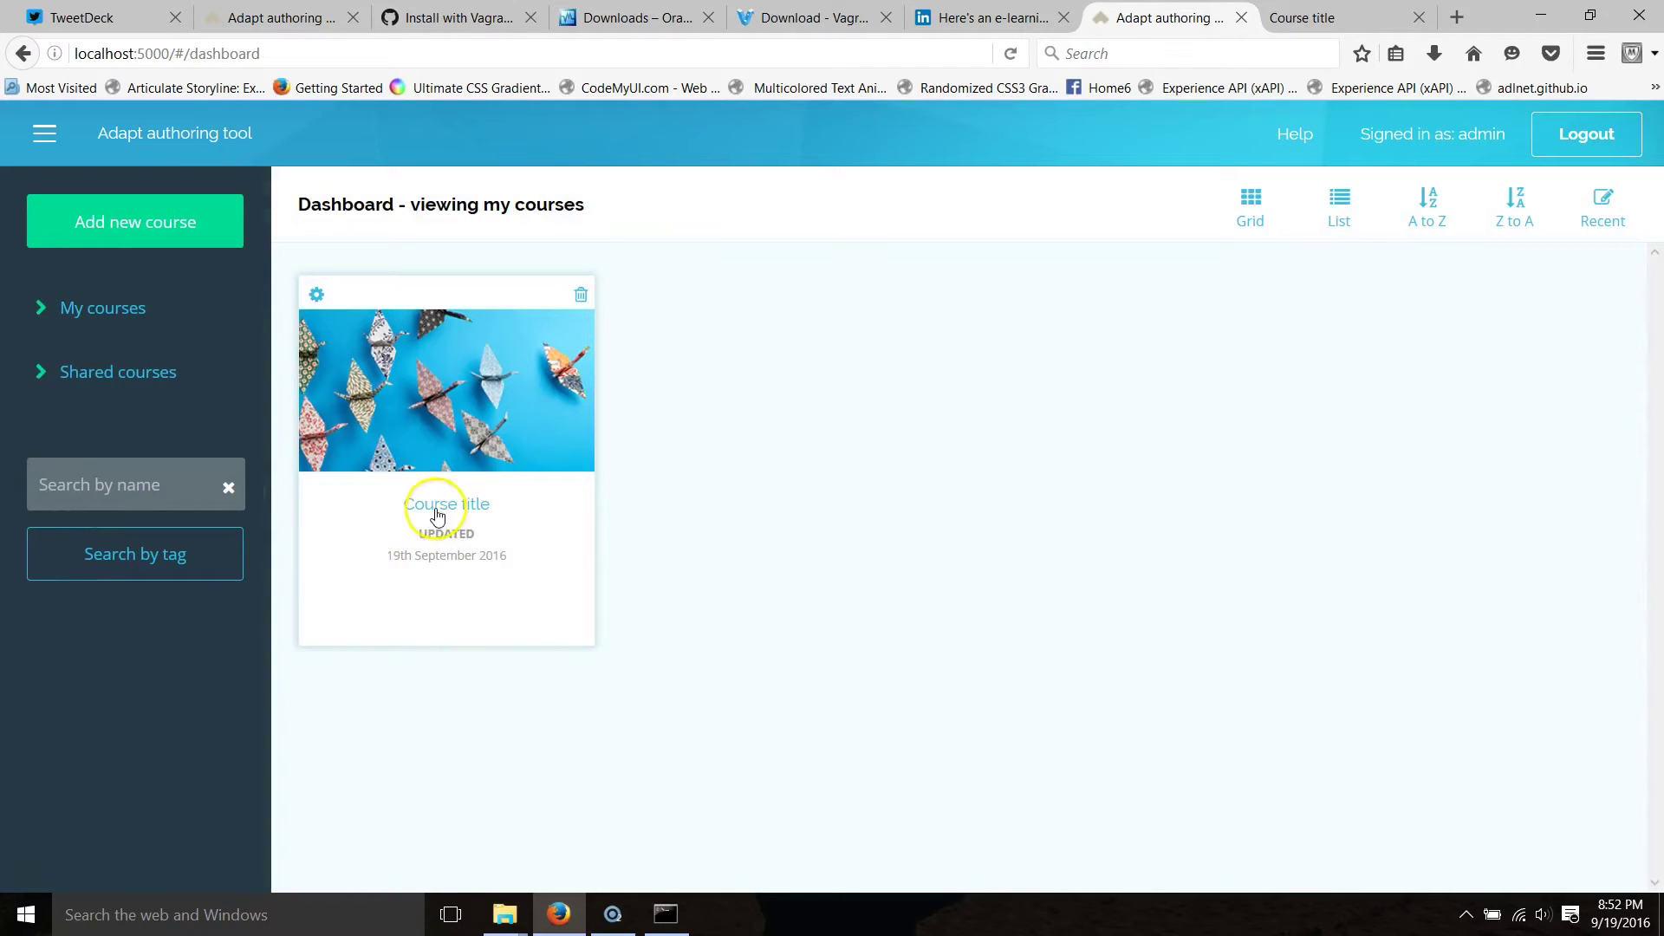
left_click(472, 513)
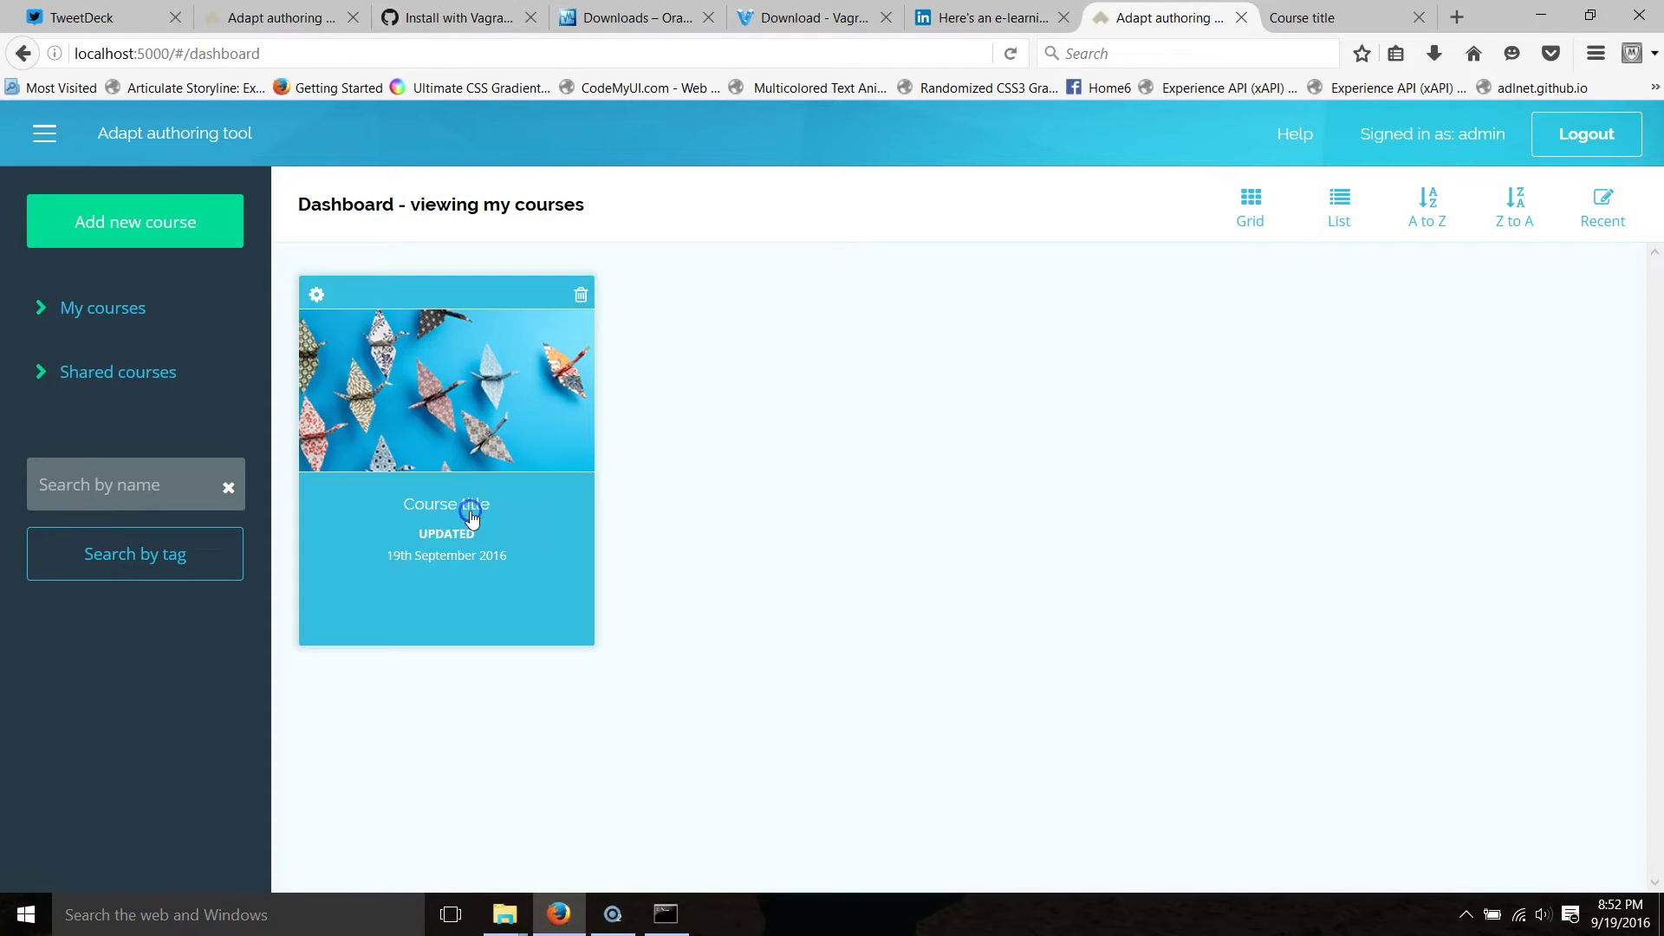
left_click(318, 294)
left_click(417, 293)
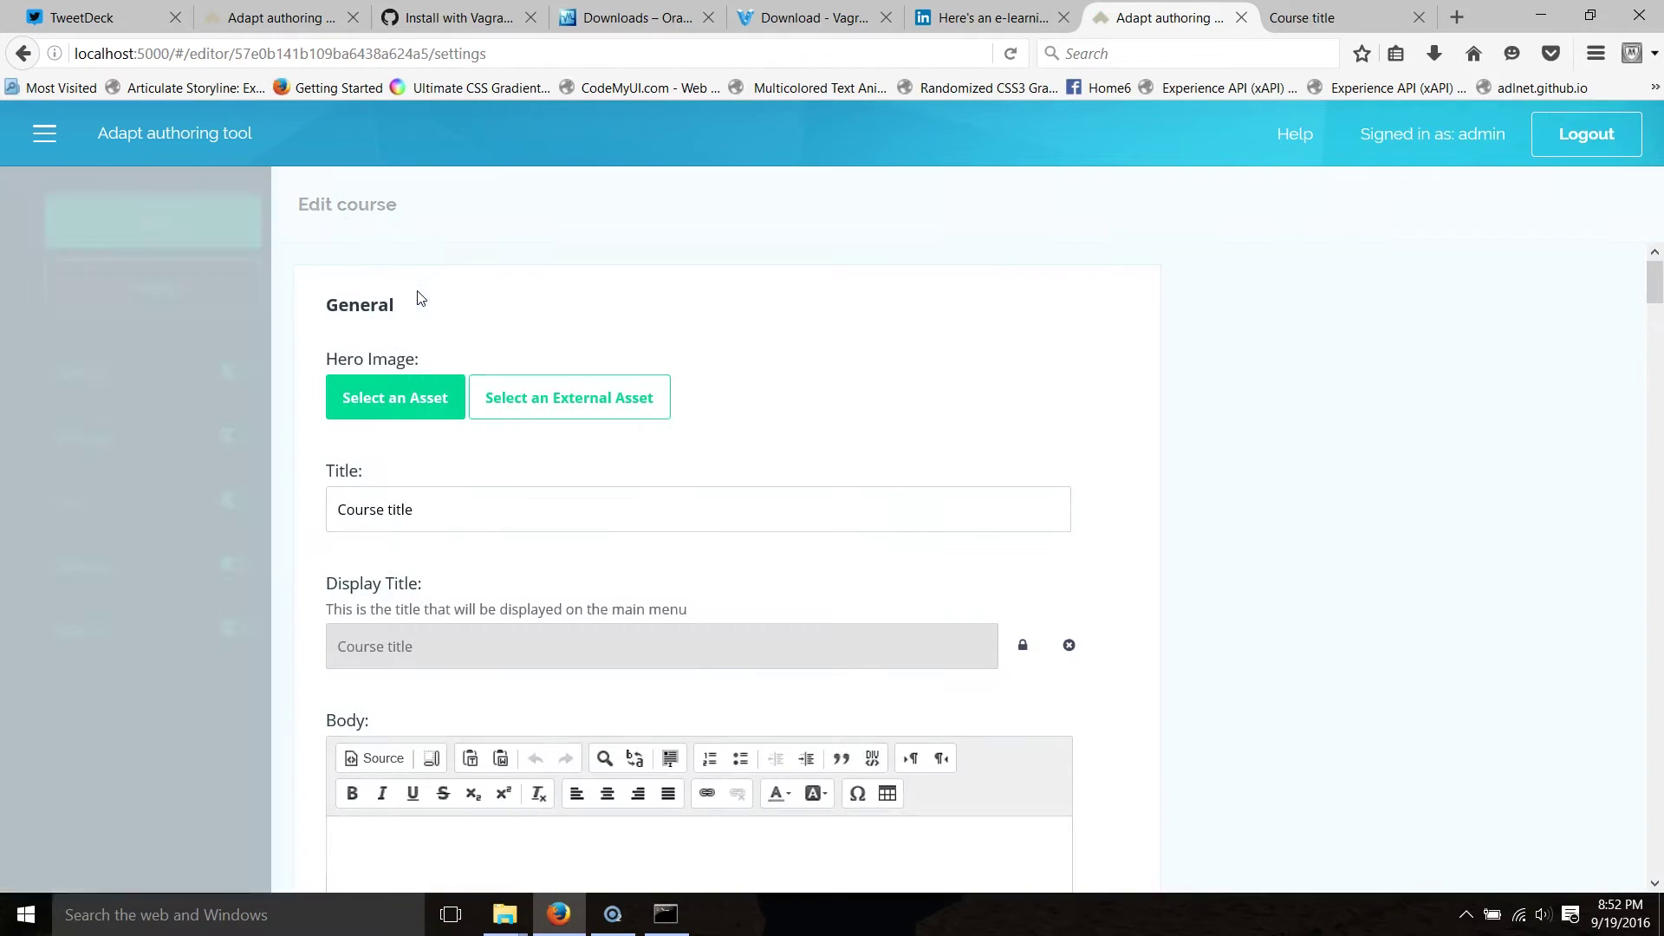
left_click_drag(434, 509, 326, 505)
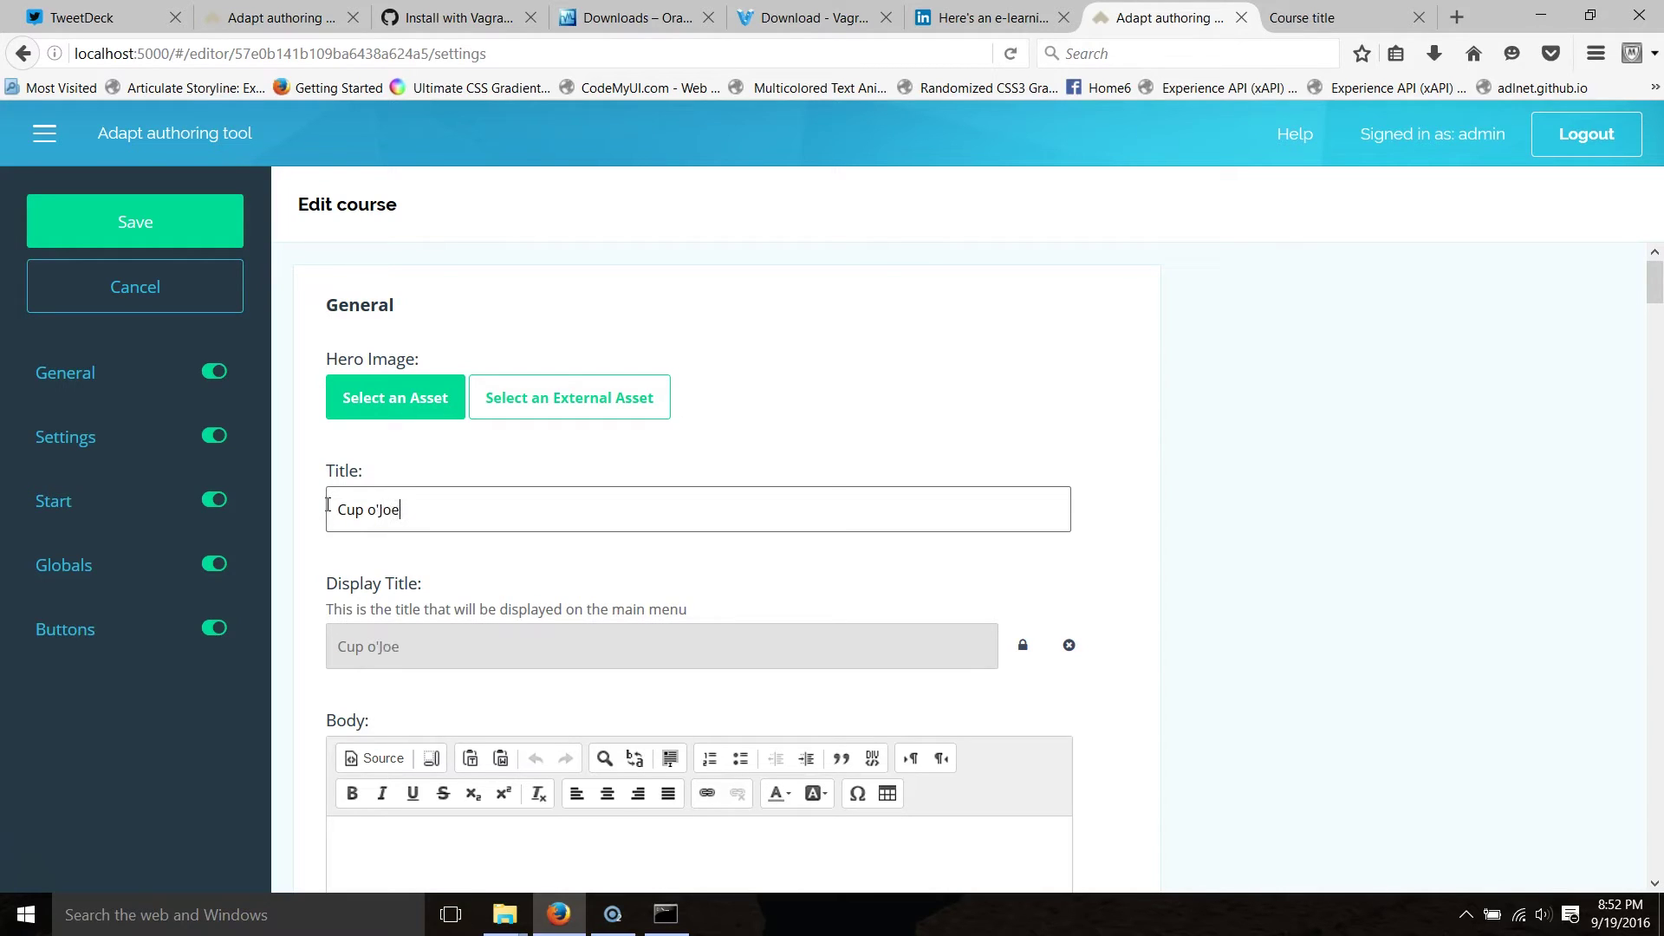
left_click(381, 511)
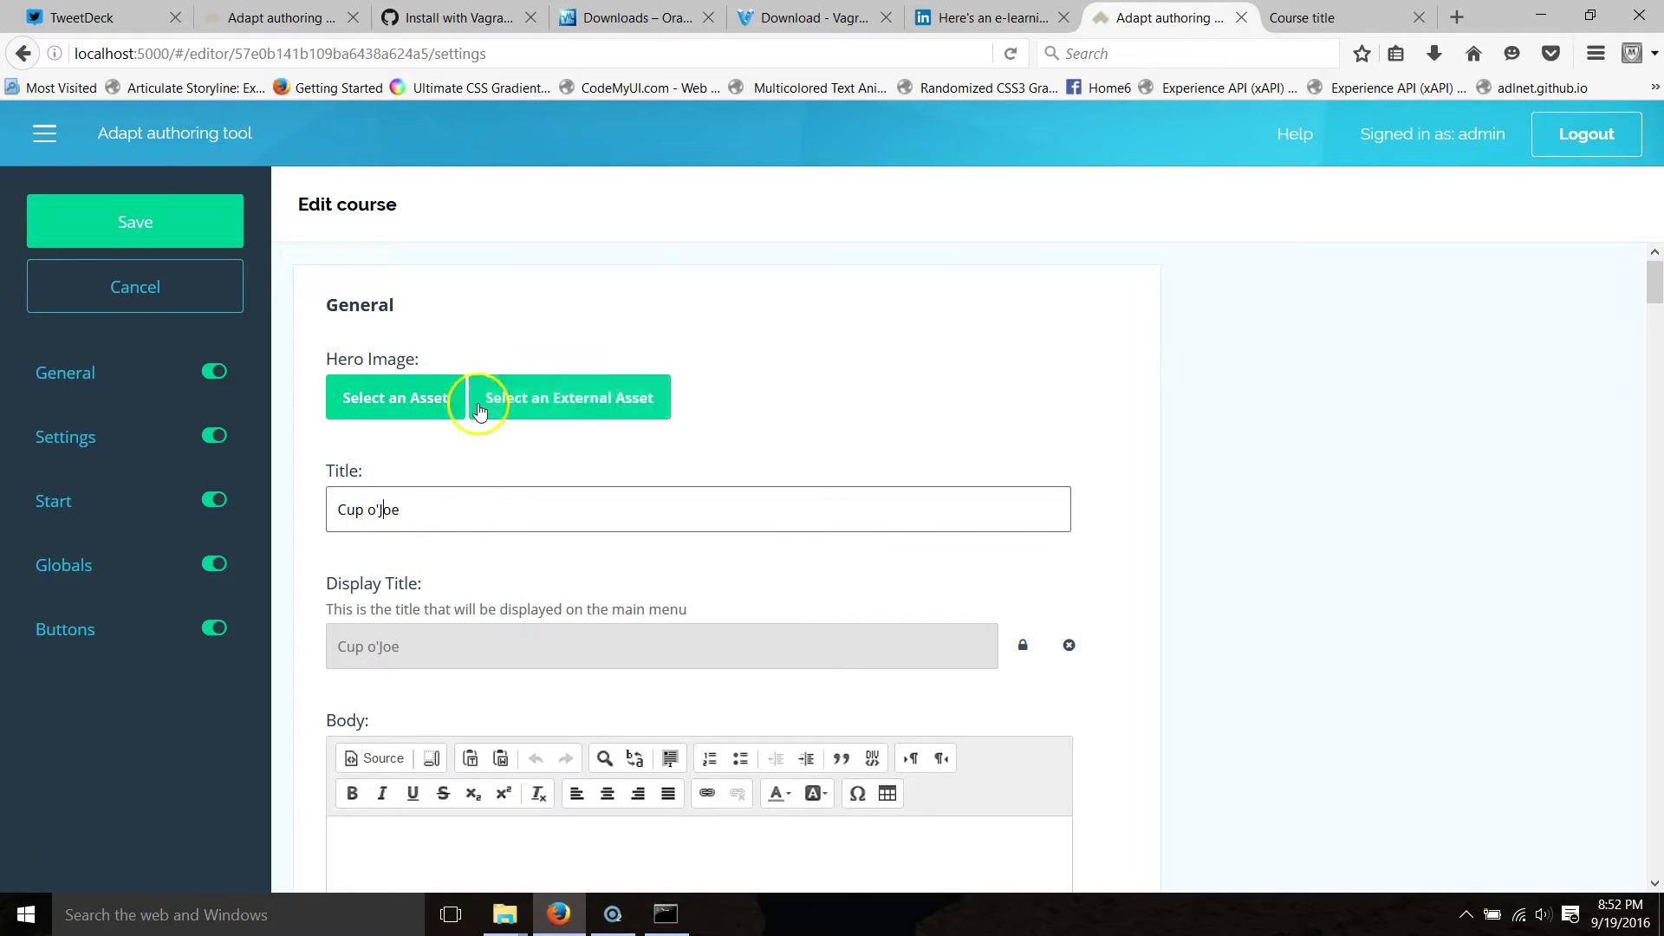
Step: Review the remaining course settings, from the body text and tags through the Start and Globals options to the Buttons labels
scroll(551, 429, "down", 4)
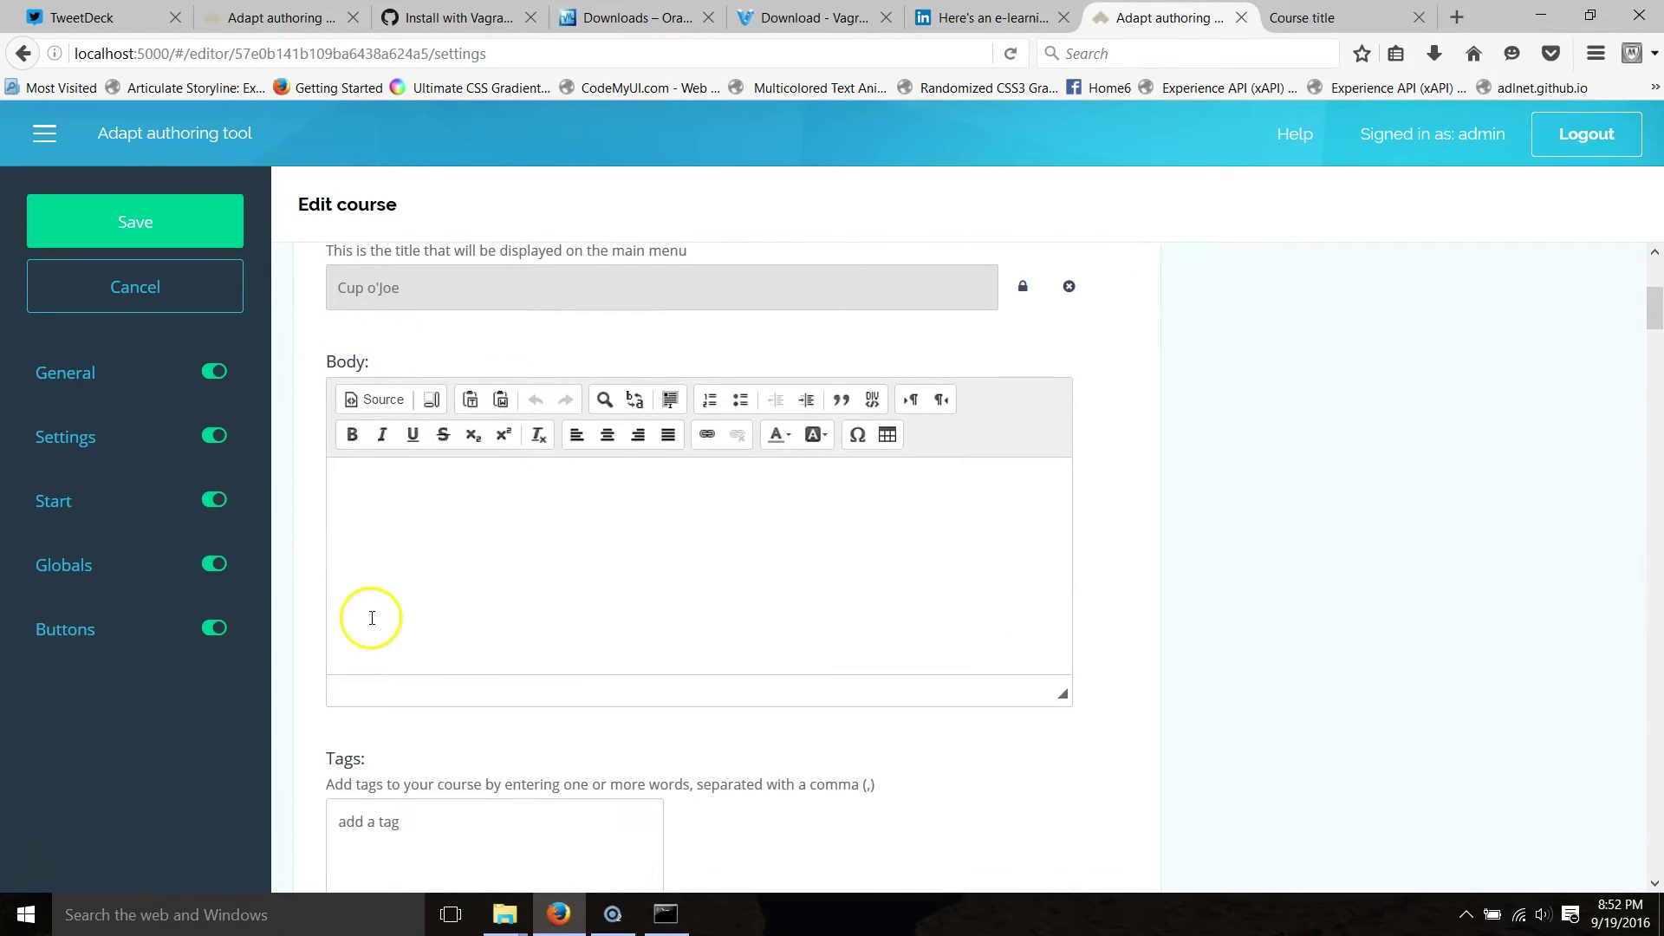
scroll(434, 613, "down", 2)
left_click(408, 642)
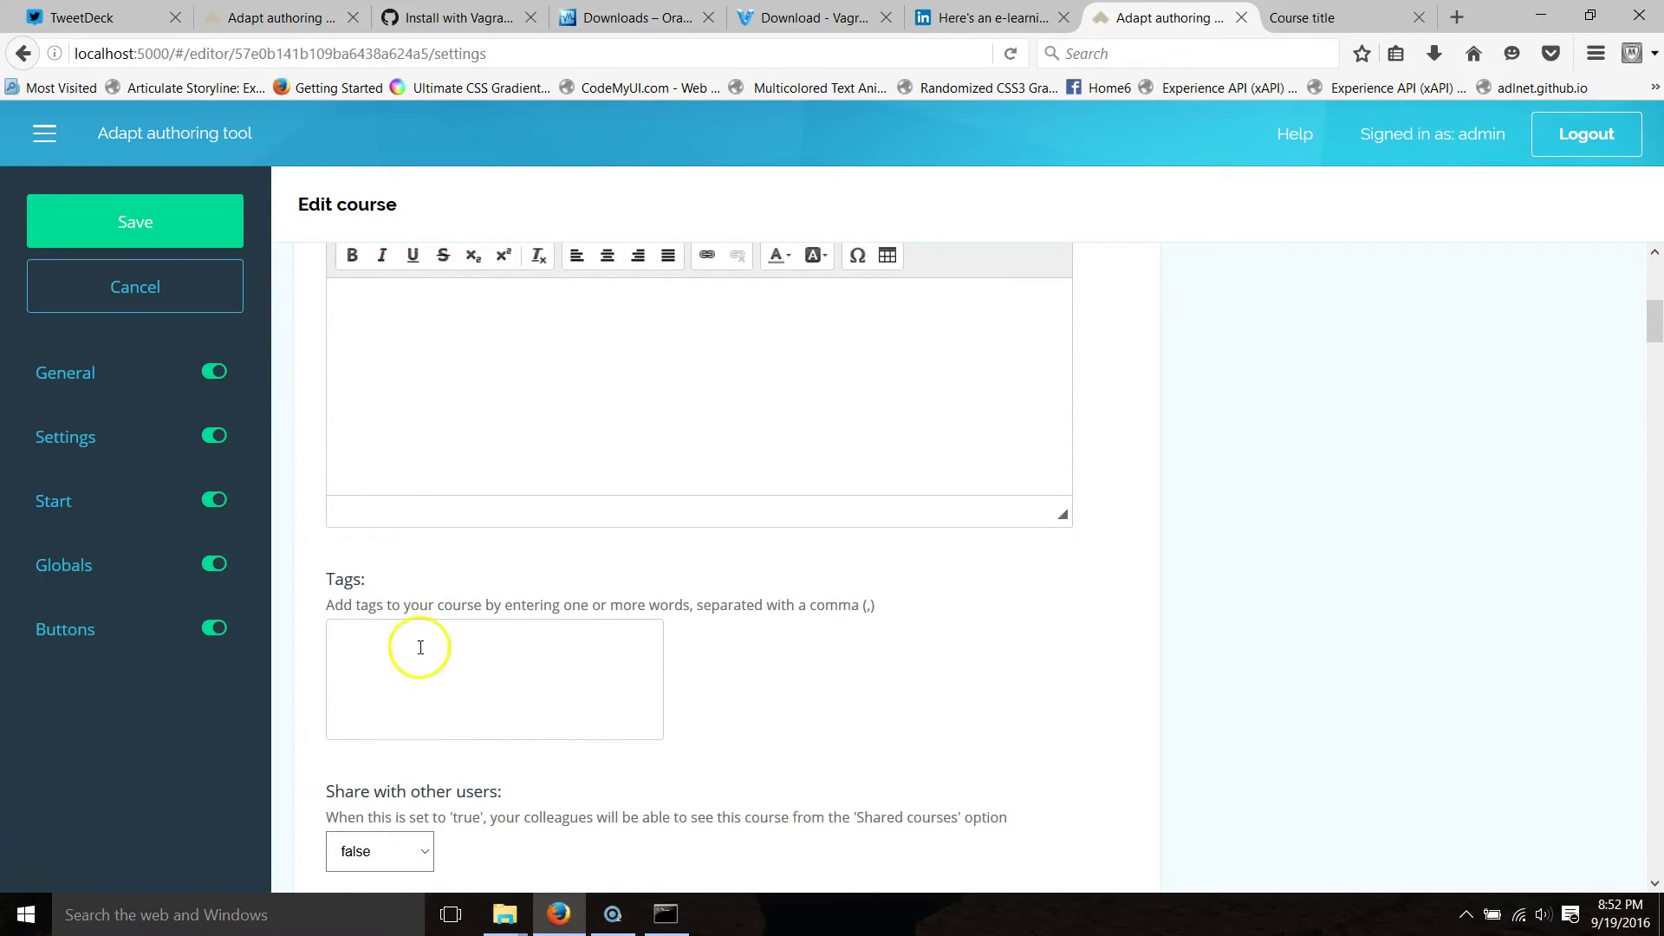
scroll(424, 641, "down", 3)
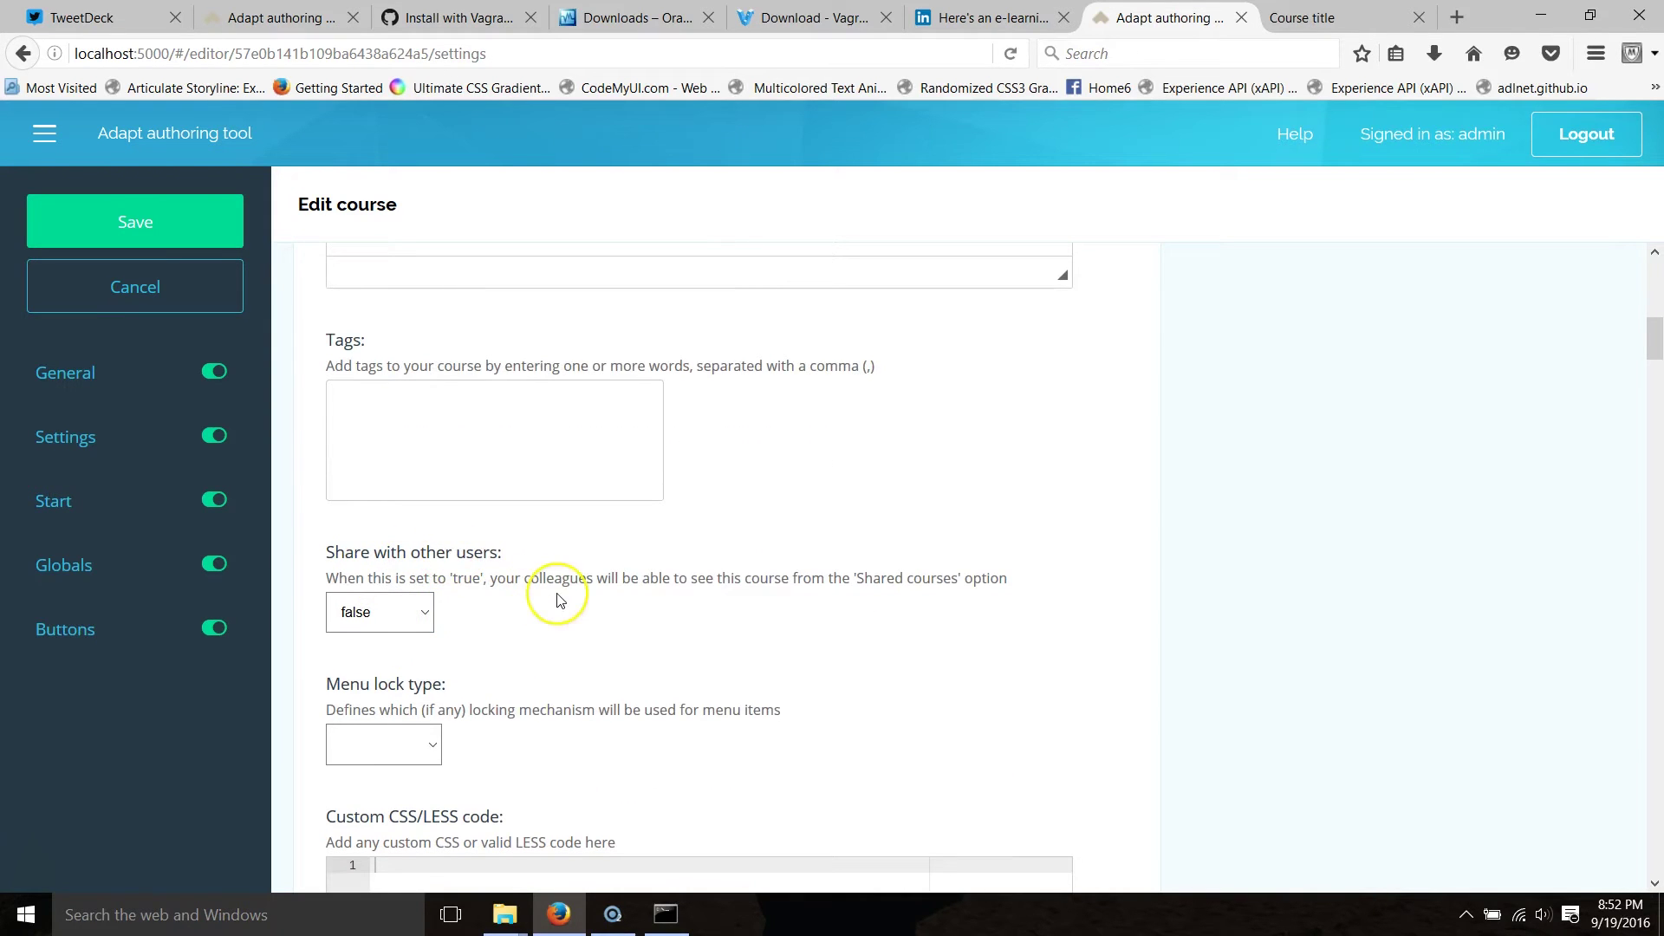
scroll(383, 577, "down", 3)
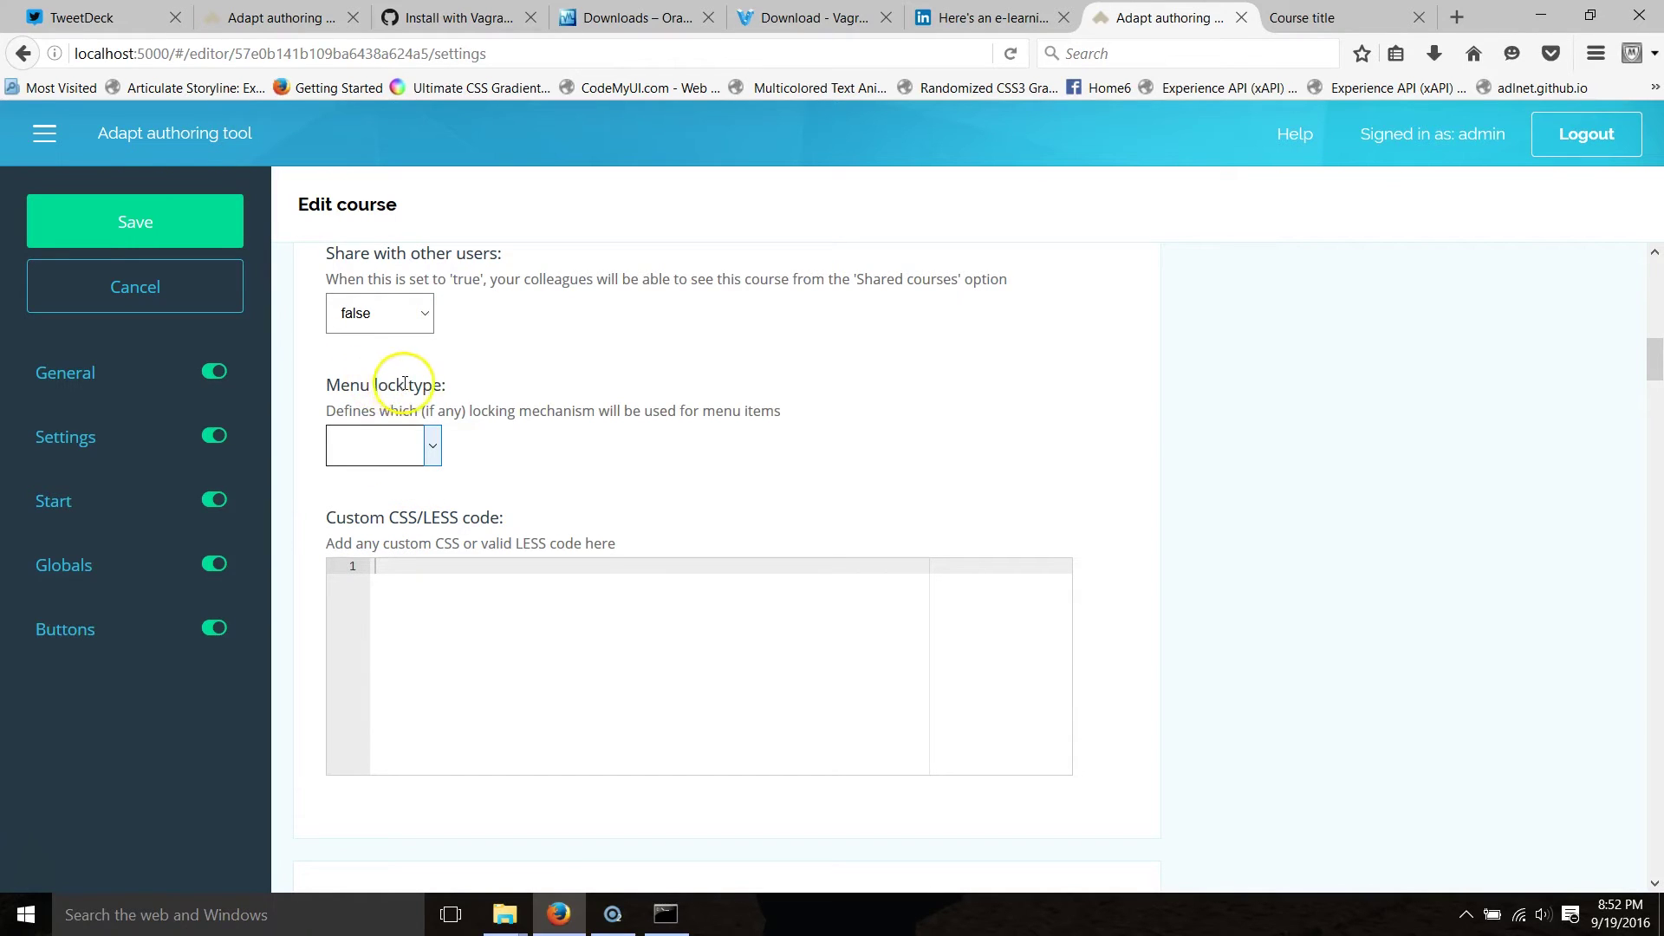
scroll(494, 405, "down", 1)
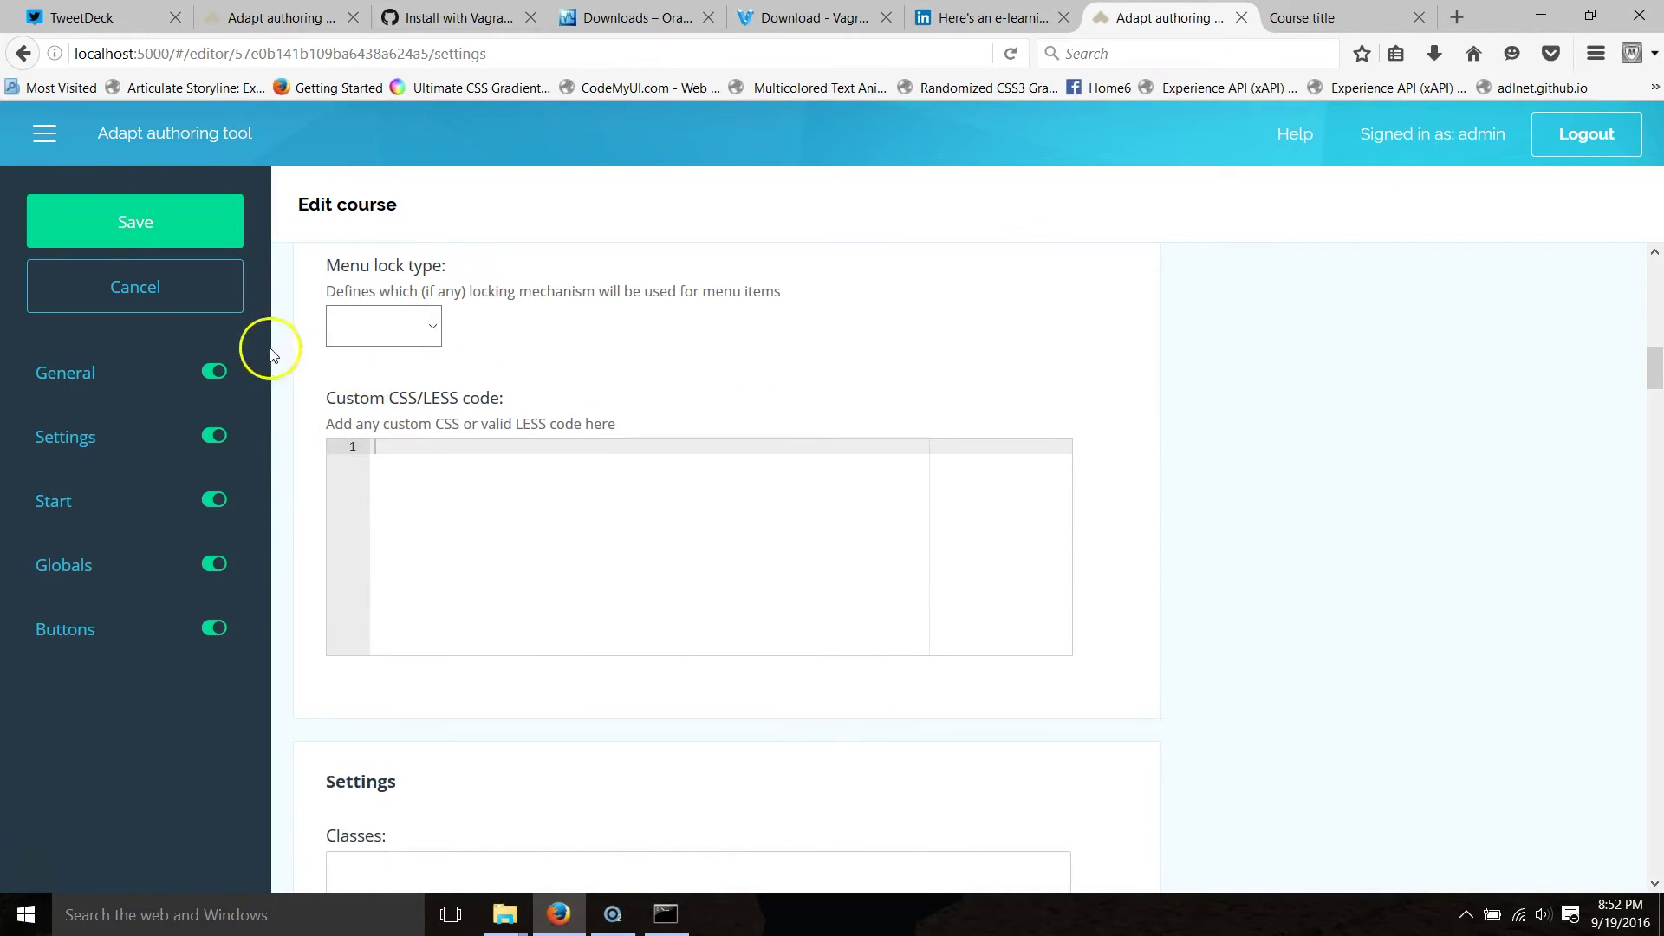
scroll(468, 407, "down", 5)
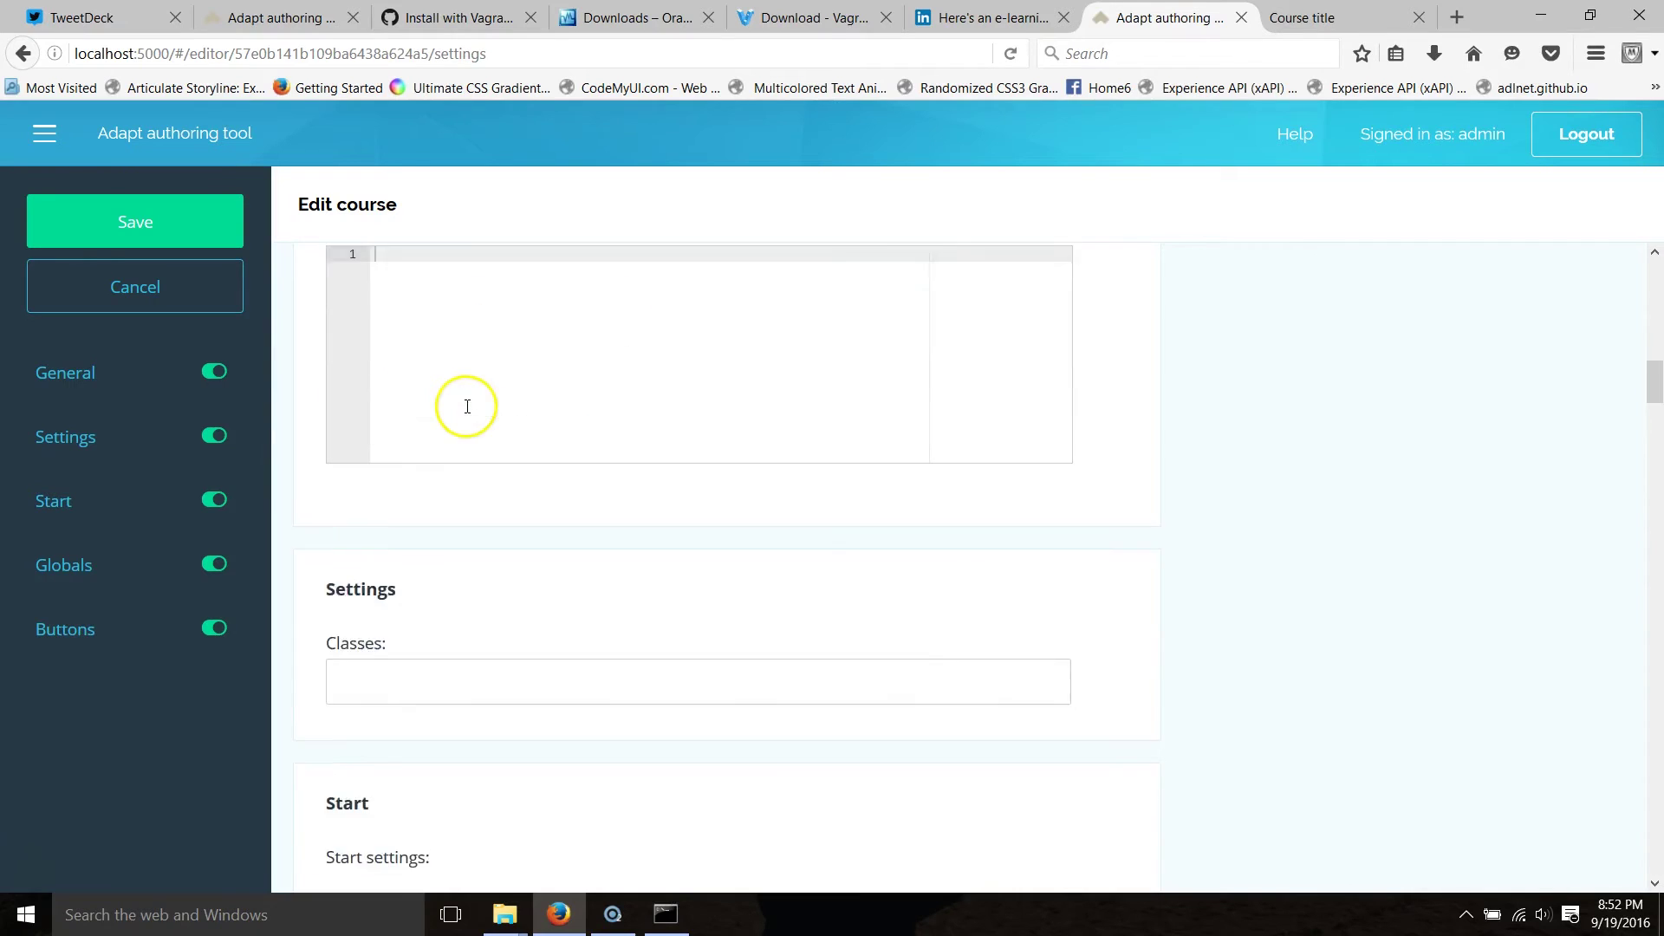
scroll(466, 413, "down", 1)
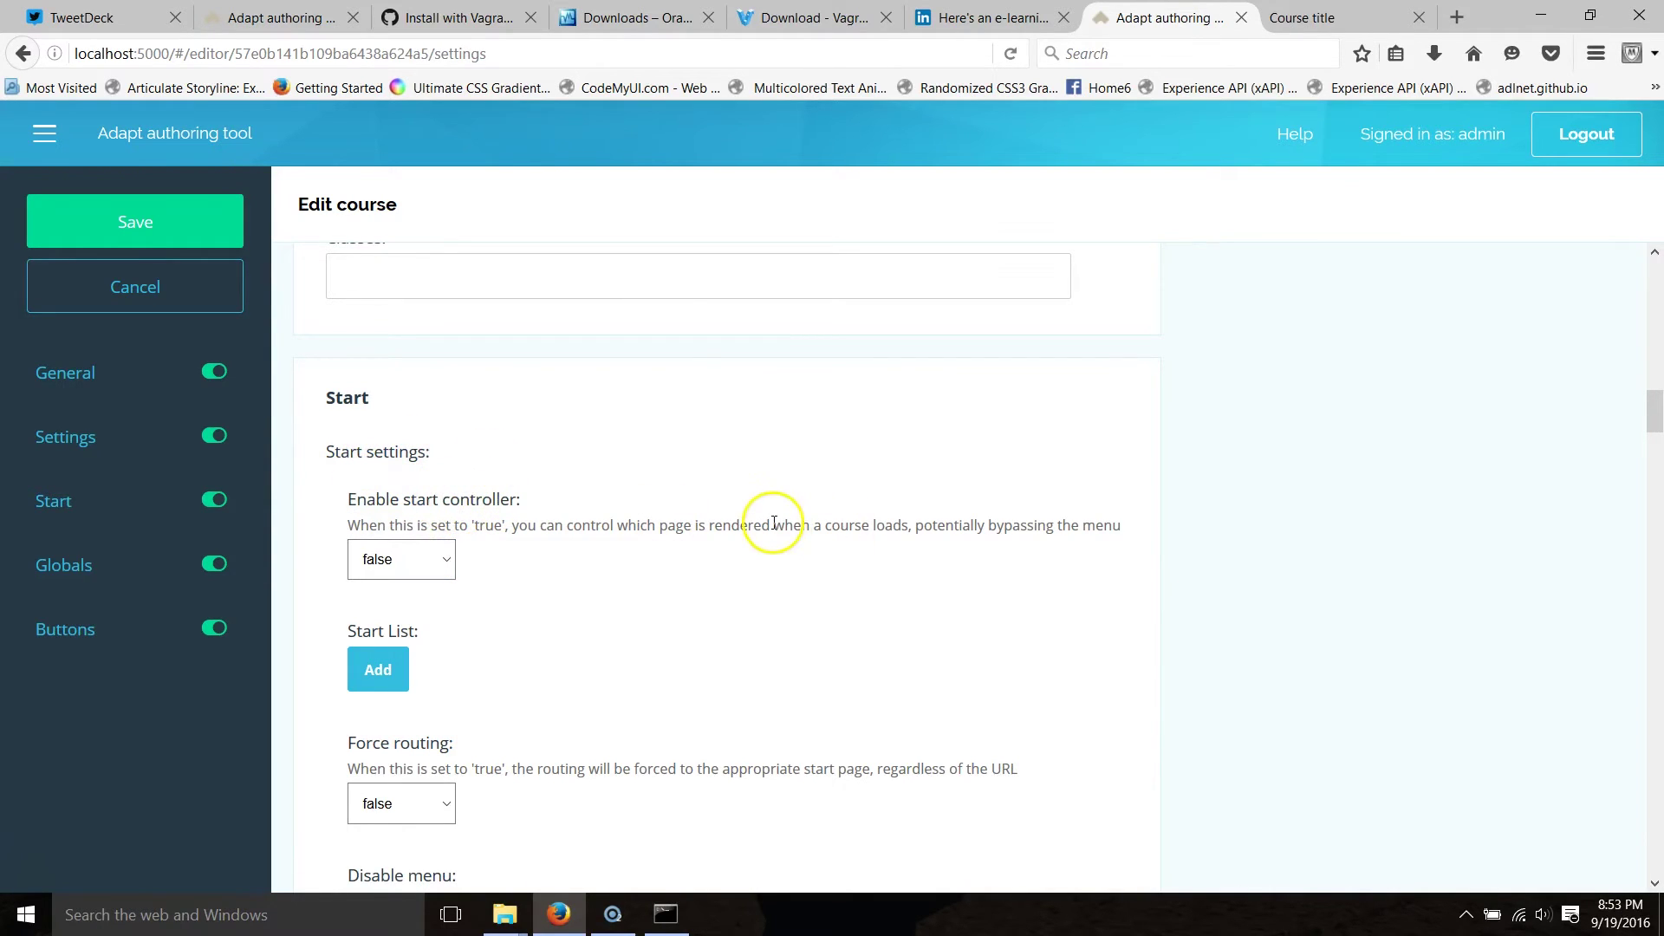
scroll(771, 521, "down", 2)
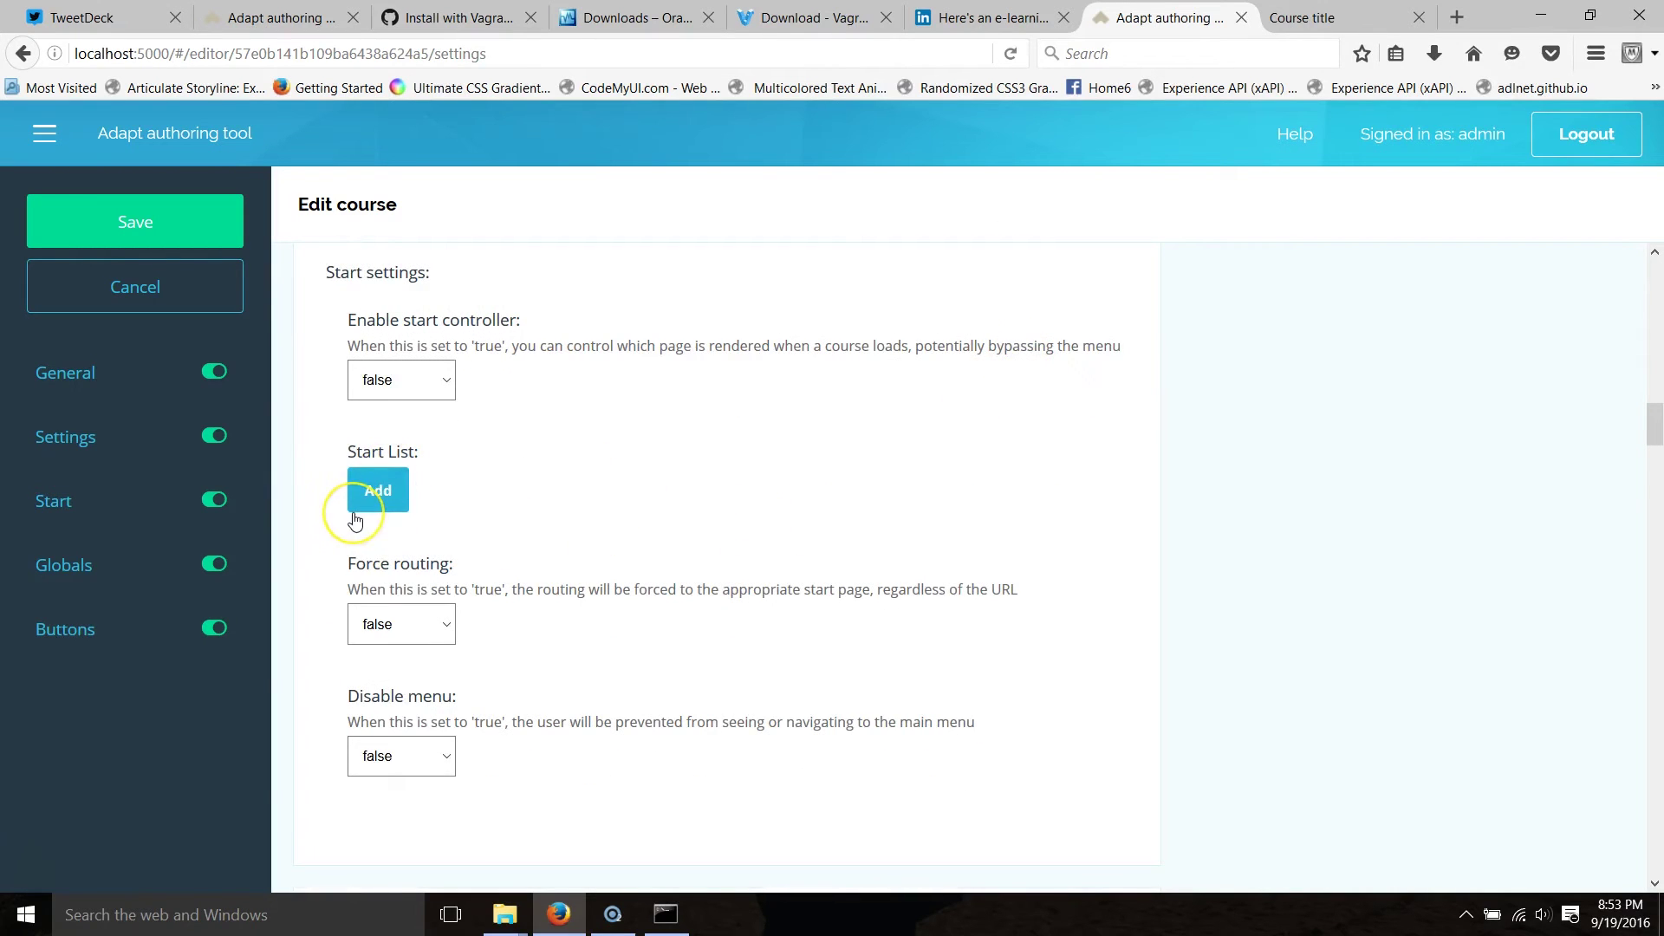
scroll(354, 521, "down", 6)
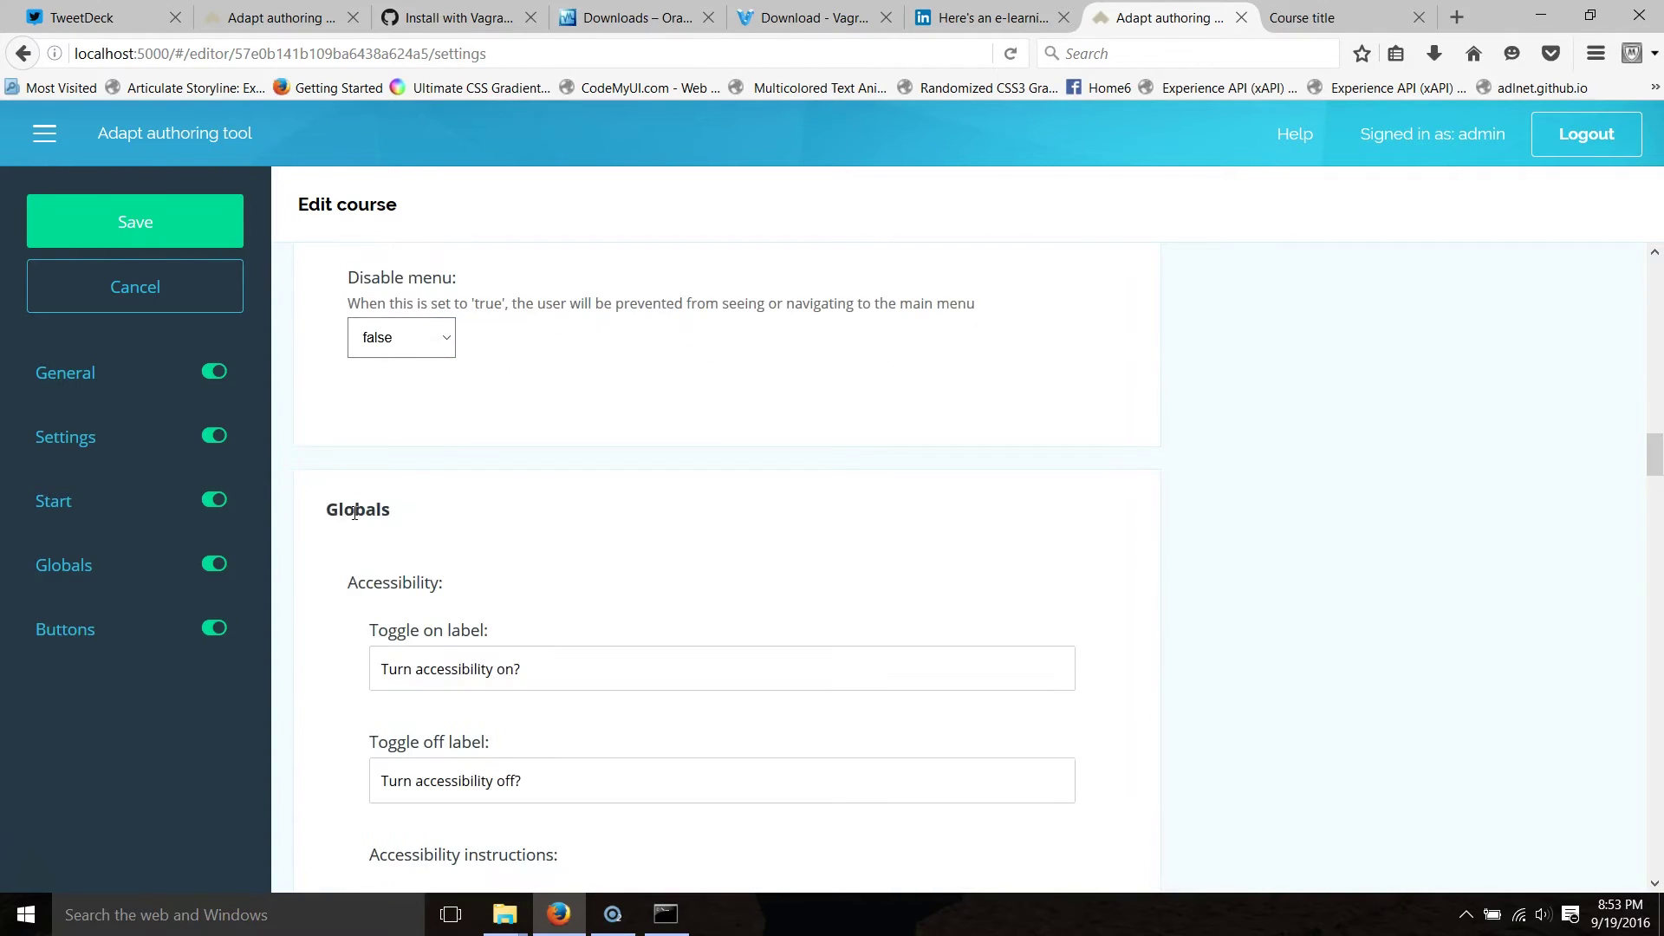
scroll(589, 598, "down", 4)
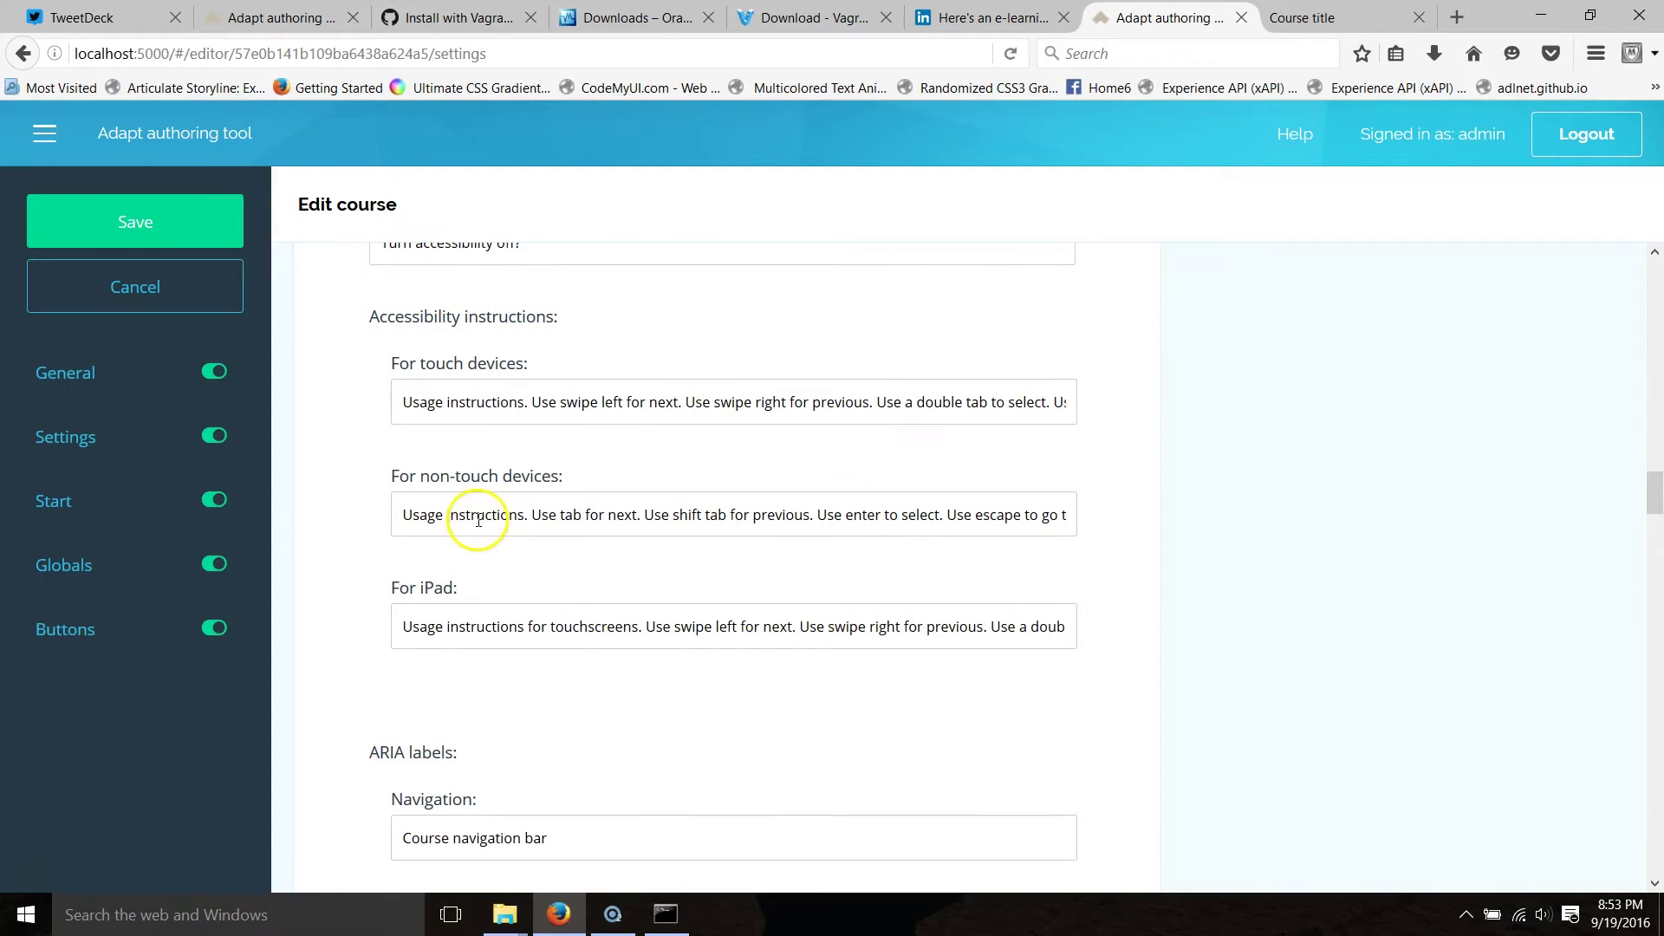
scroll(481, 521, "down", 9)
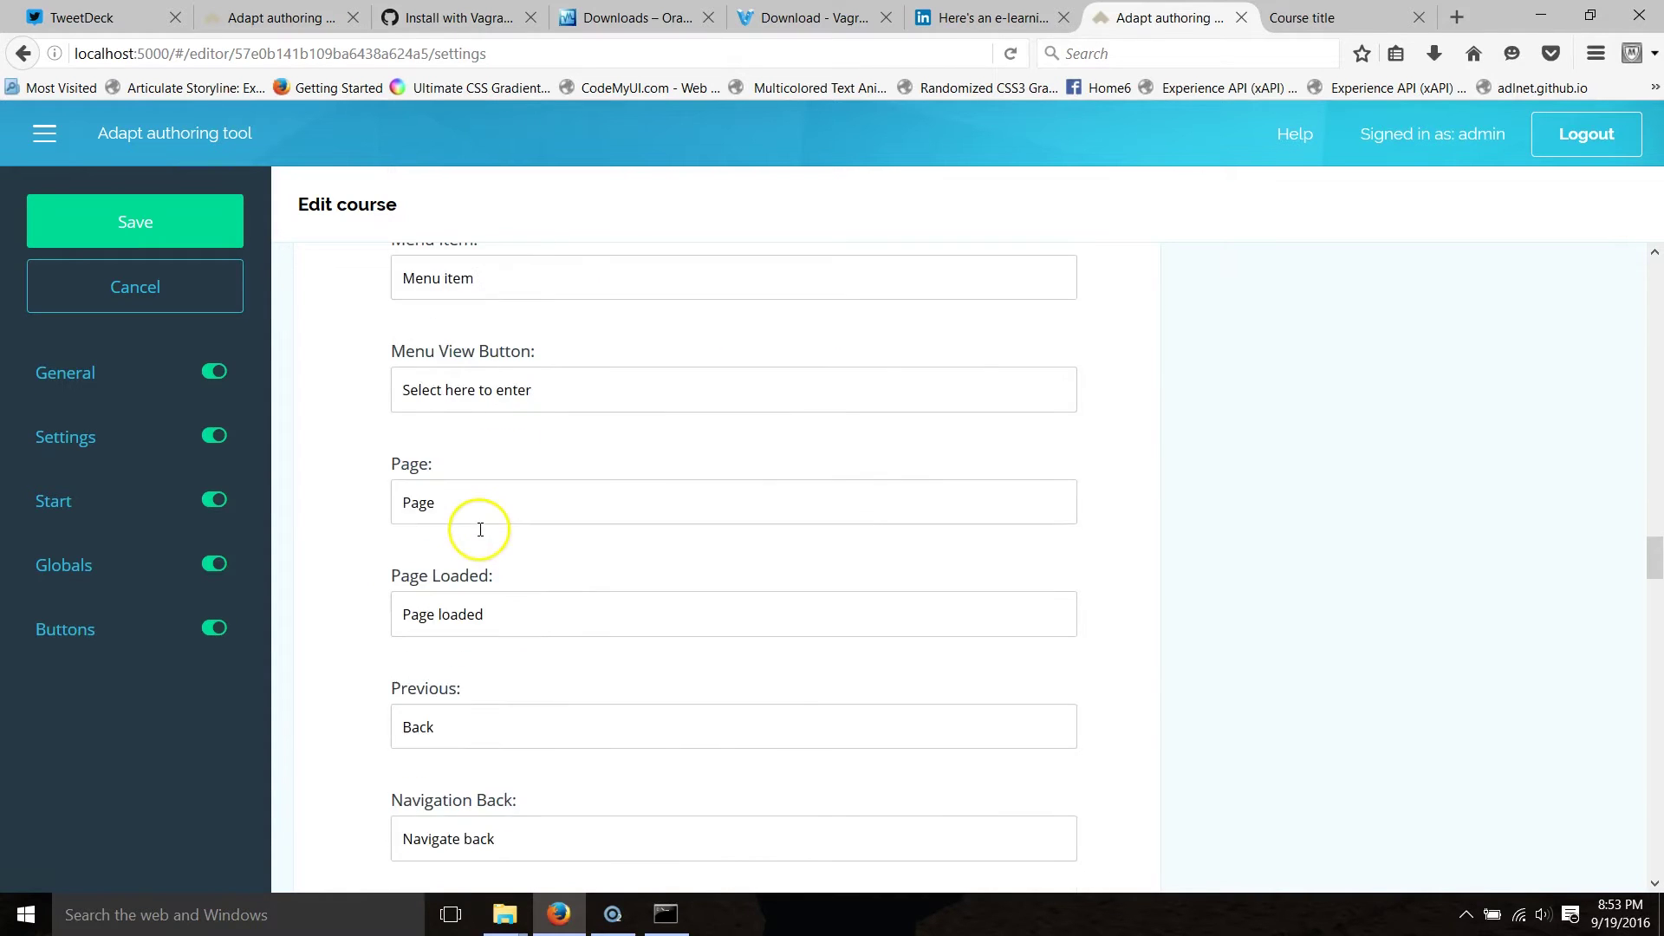
scroll(472, 485, "down", 14)
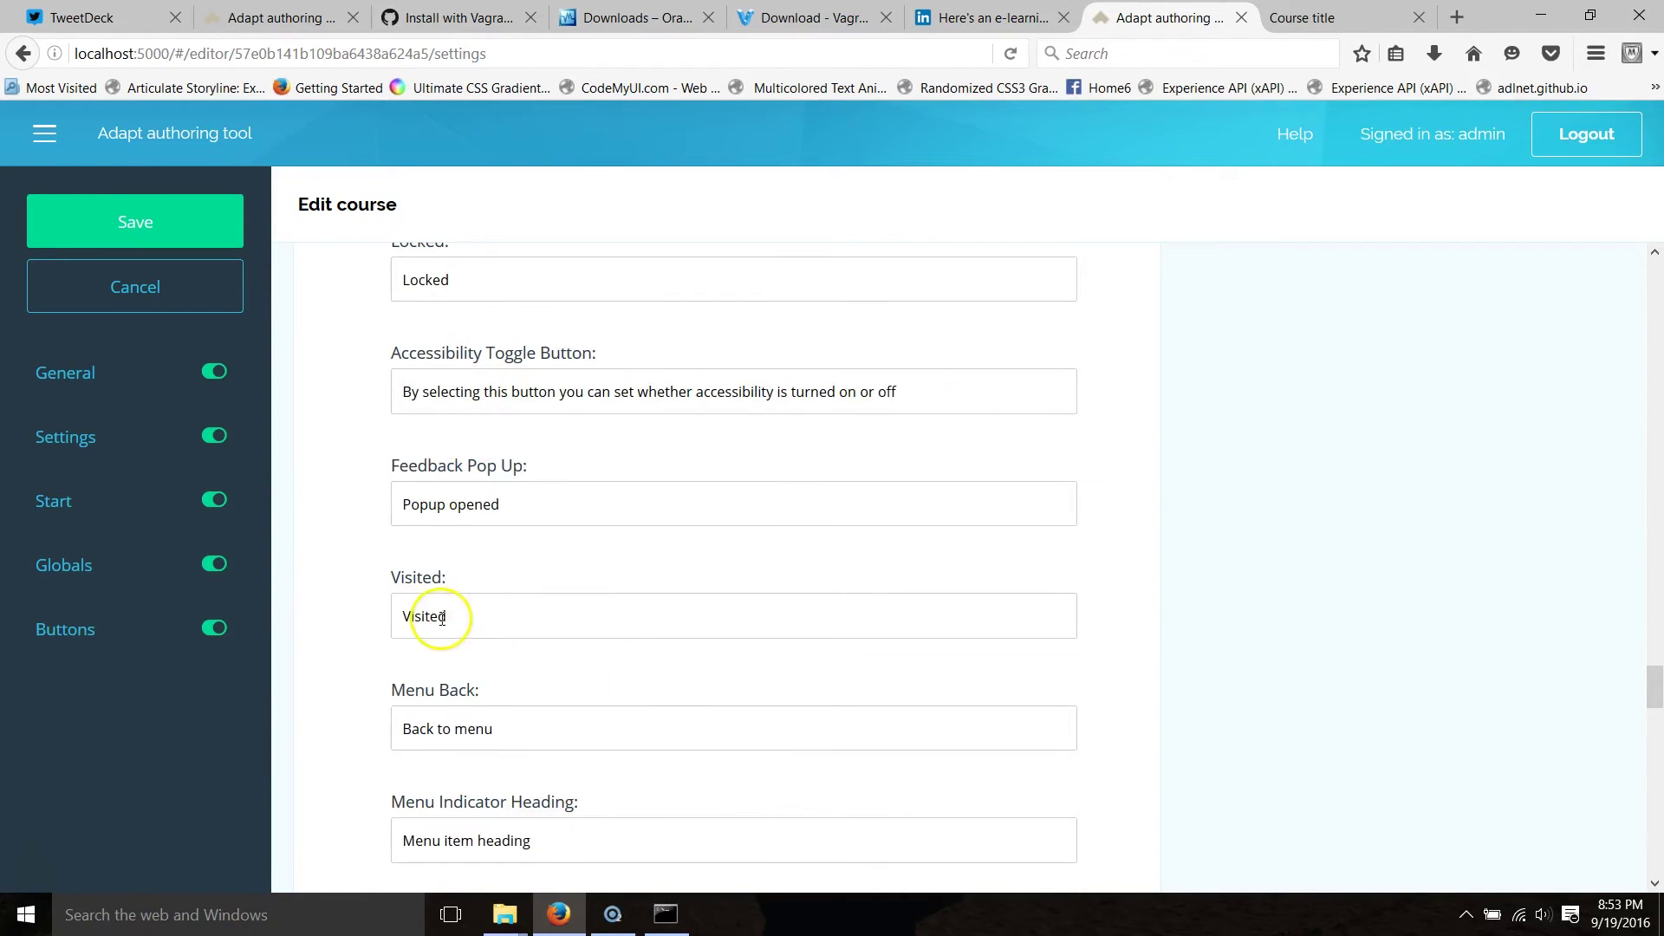
scroll(451, 623, "down", 5)
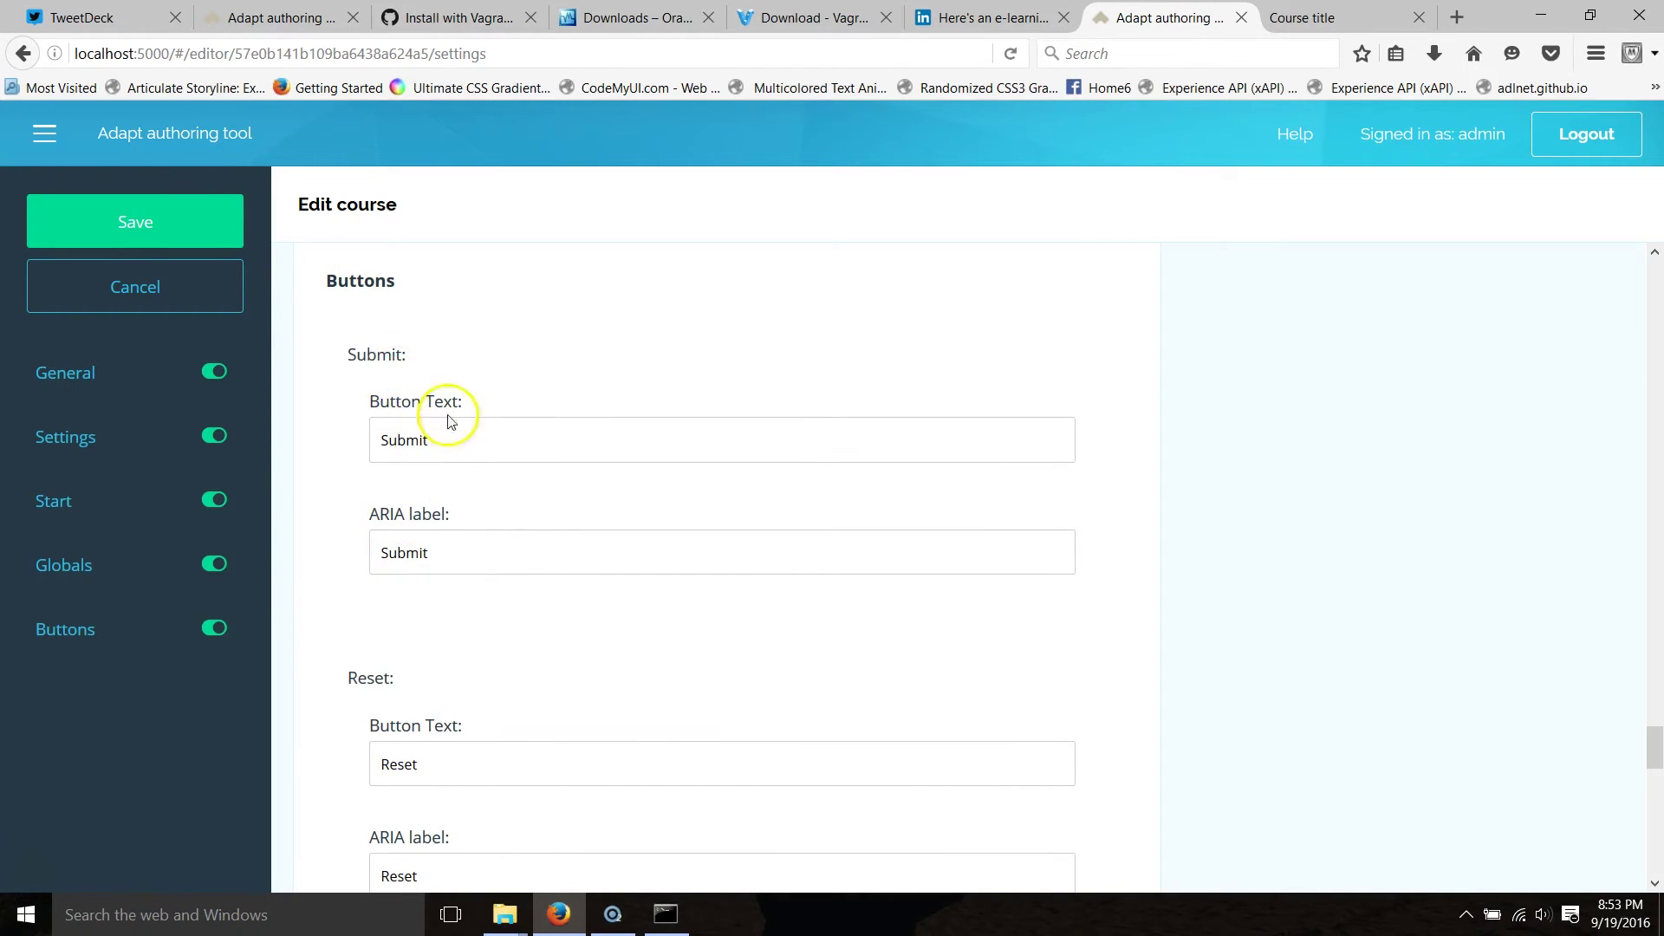
scroll(446, 484, "down", 15)
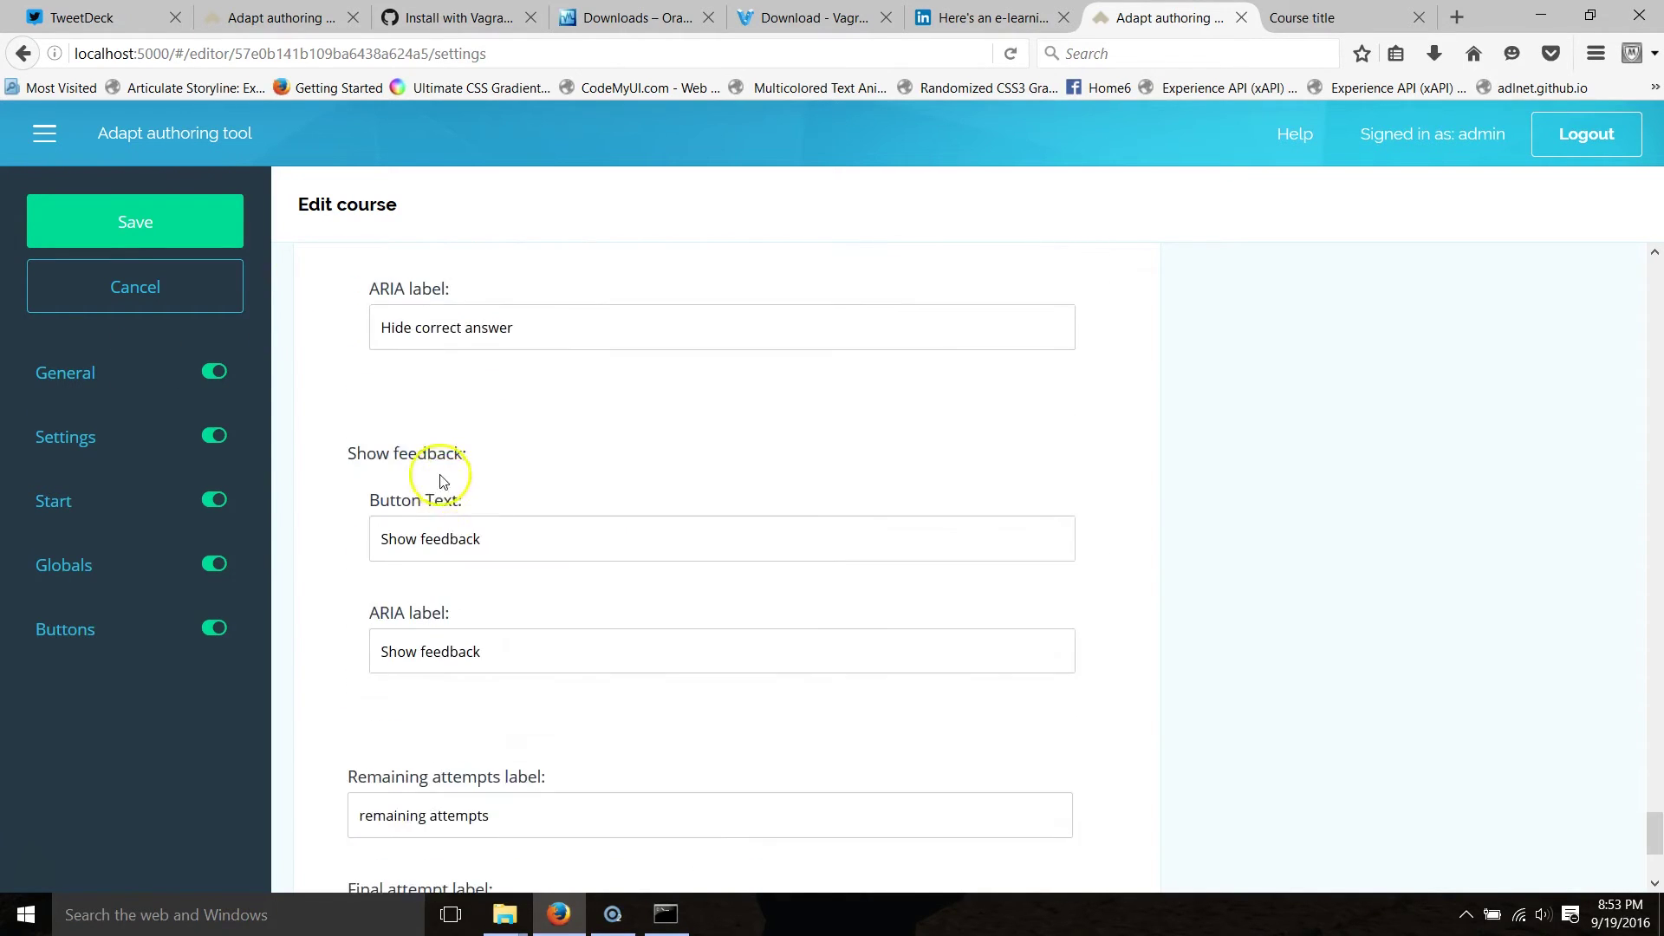
Step: Save the course settings and open the From Tree to Cup page of the Cup o'Joe course for editing
left_click(179, 229)
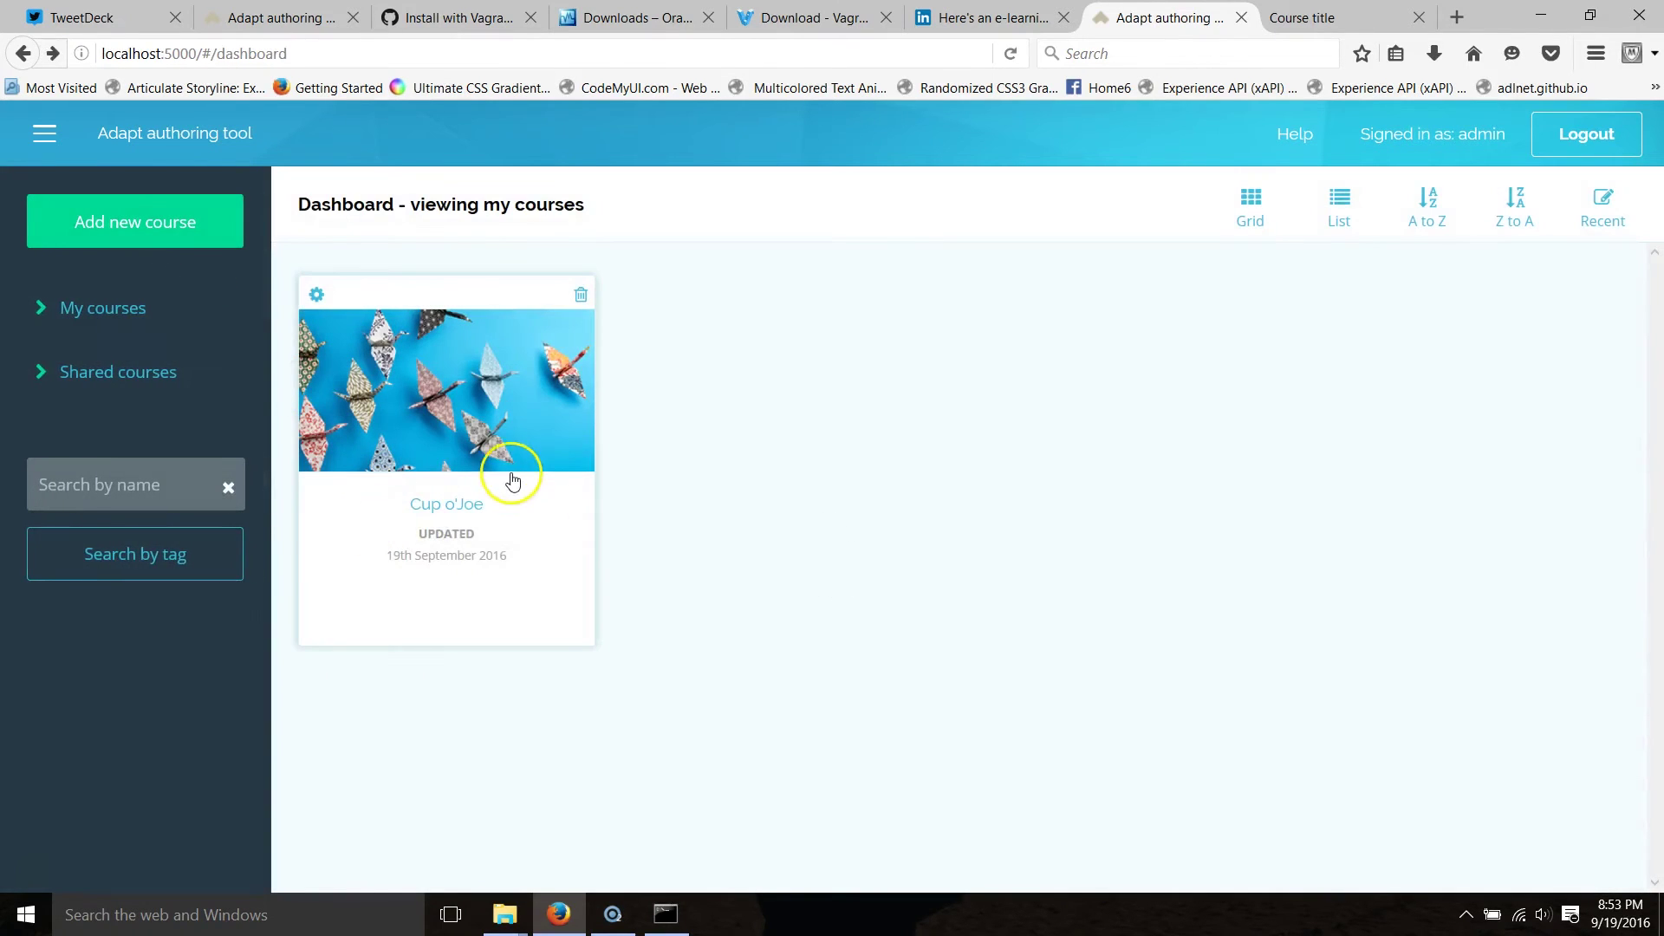
left_click(503, 477)
double_click(503, 477)
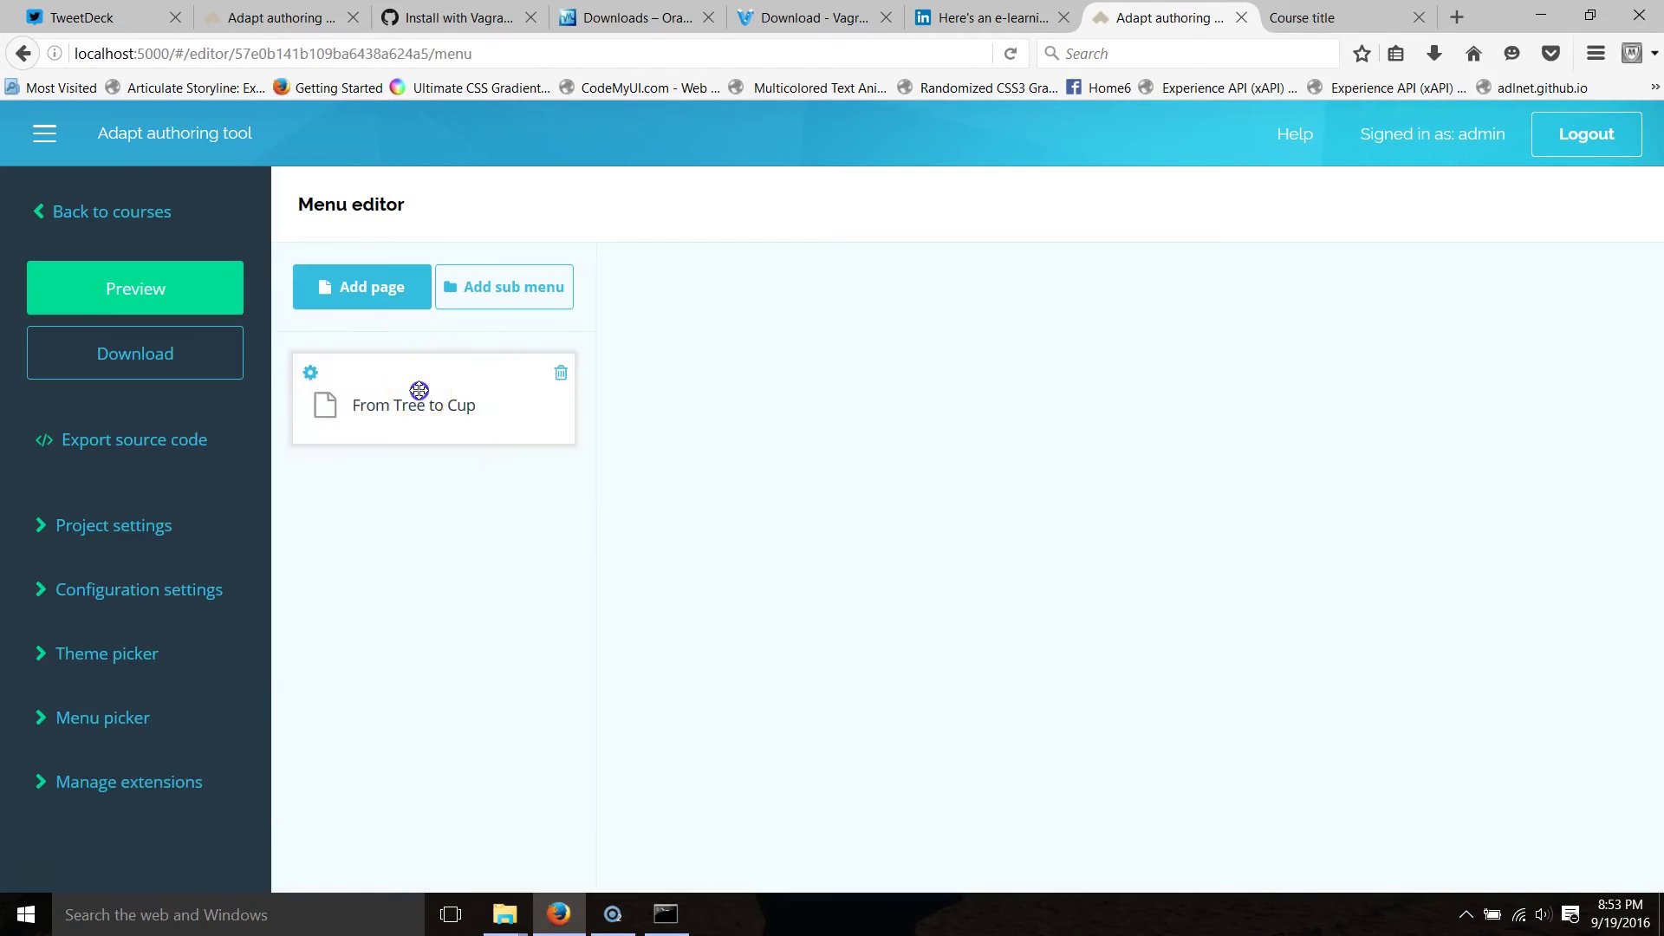
double_click(419, 390)
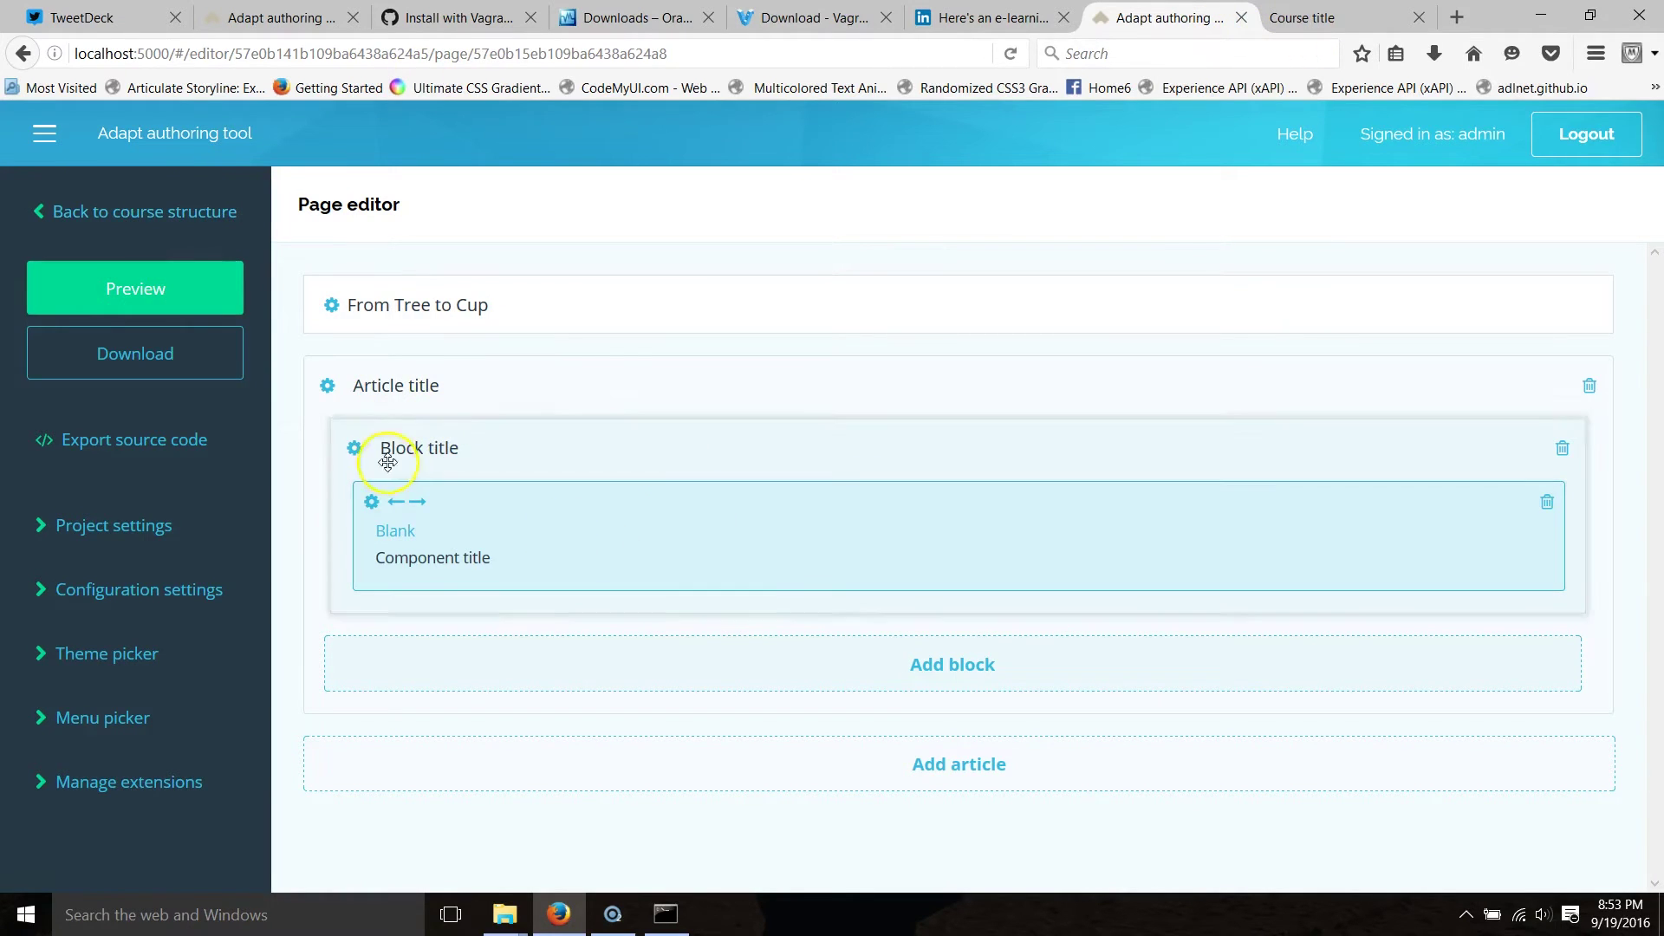
Step: Generate a fresh course preview from the editor and check the course title in it
left_click(1291, 17)
left_click(1012, 55)
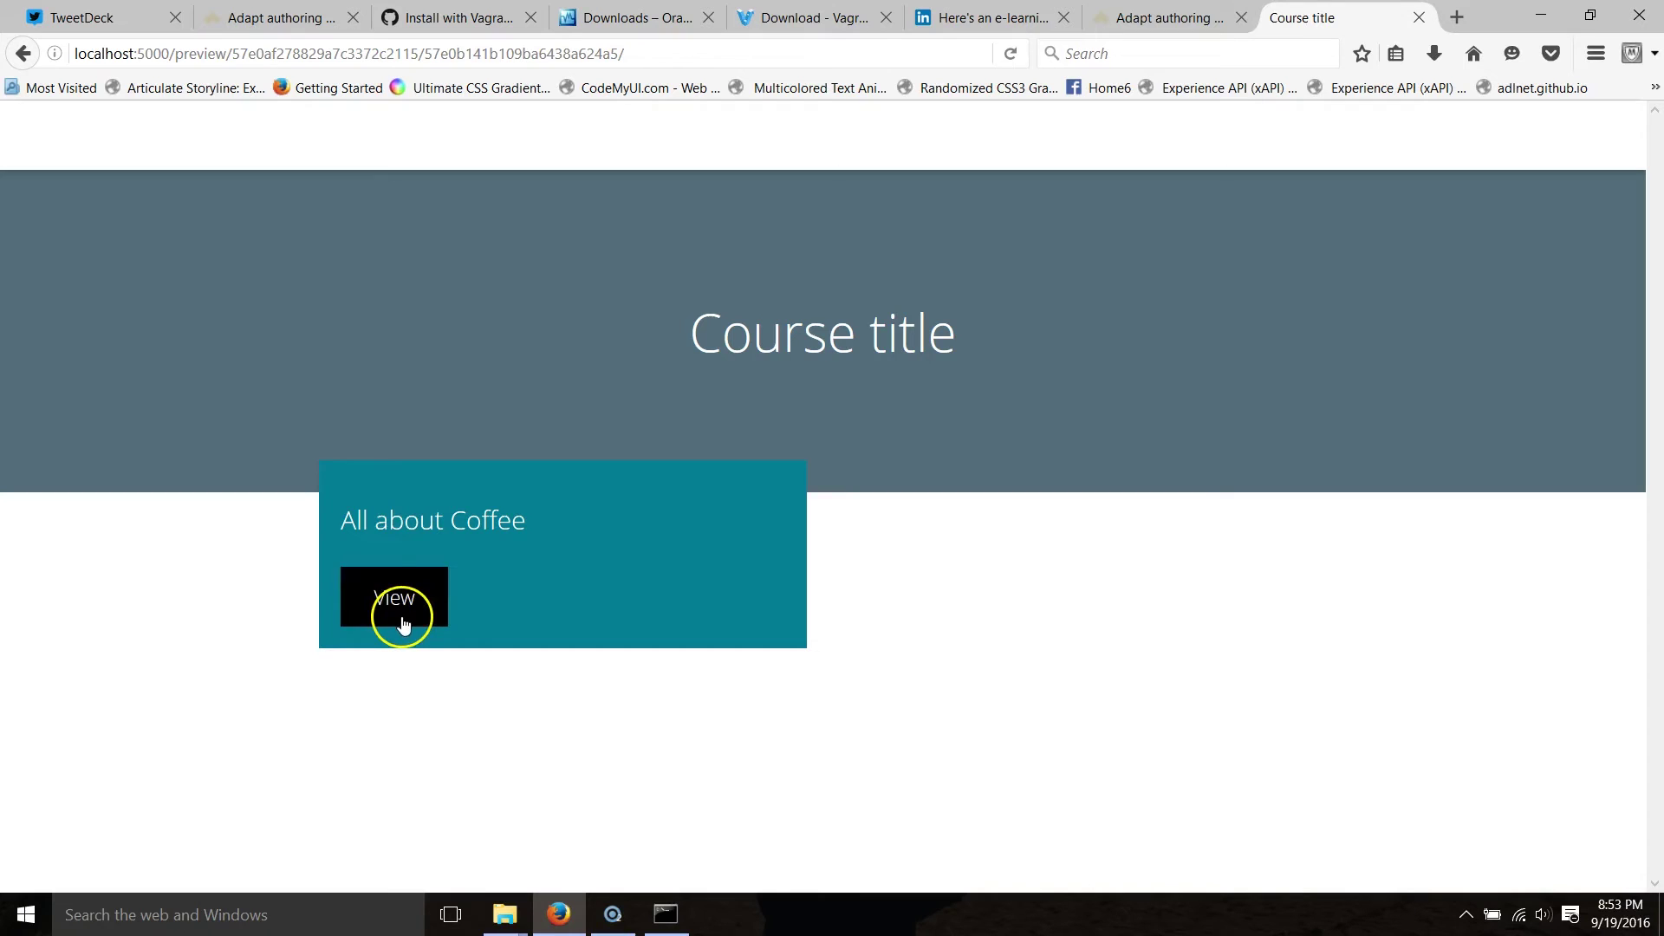
left_click(1161, 17)
left_click(135, 280)
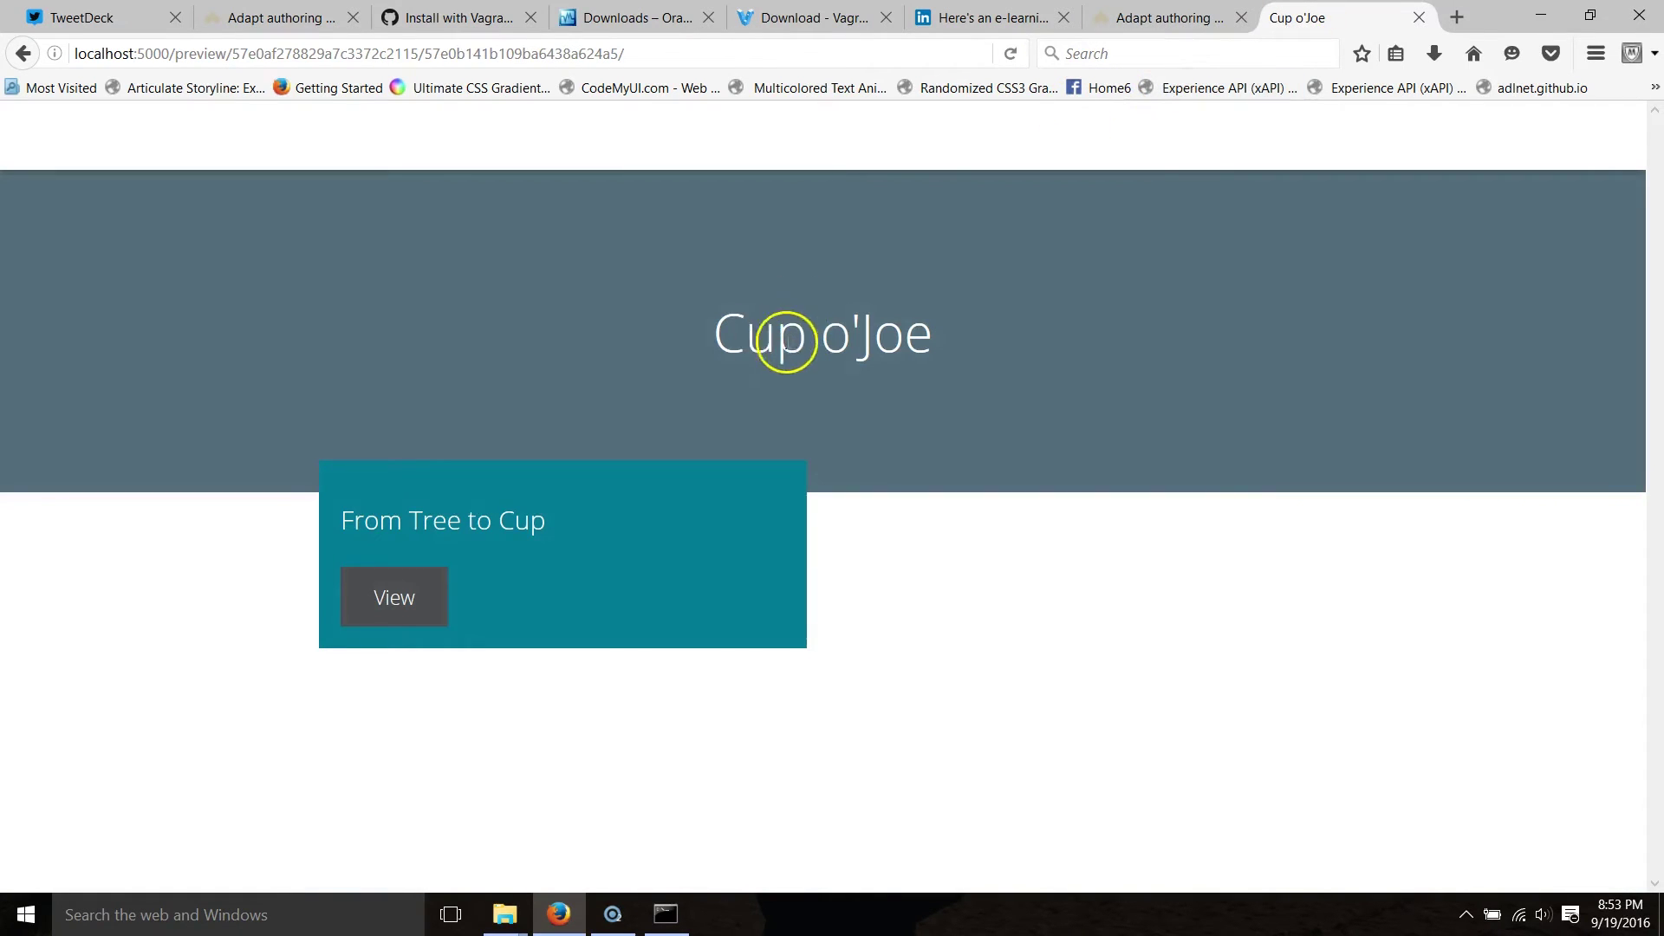
left_click_drag(741, 338, 996, 354)
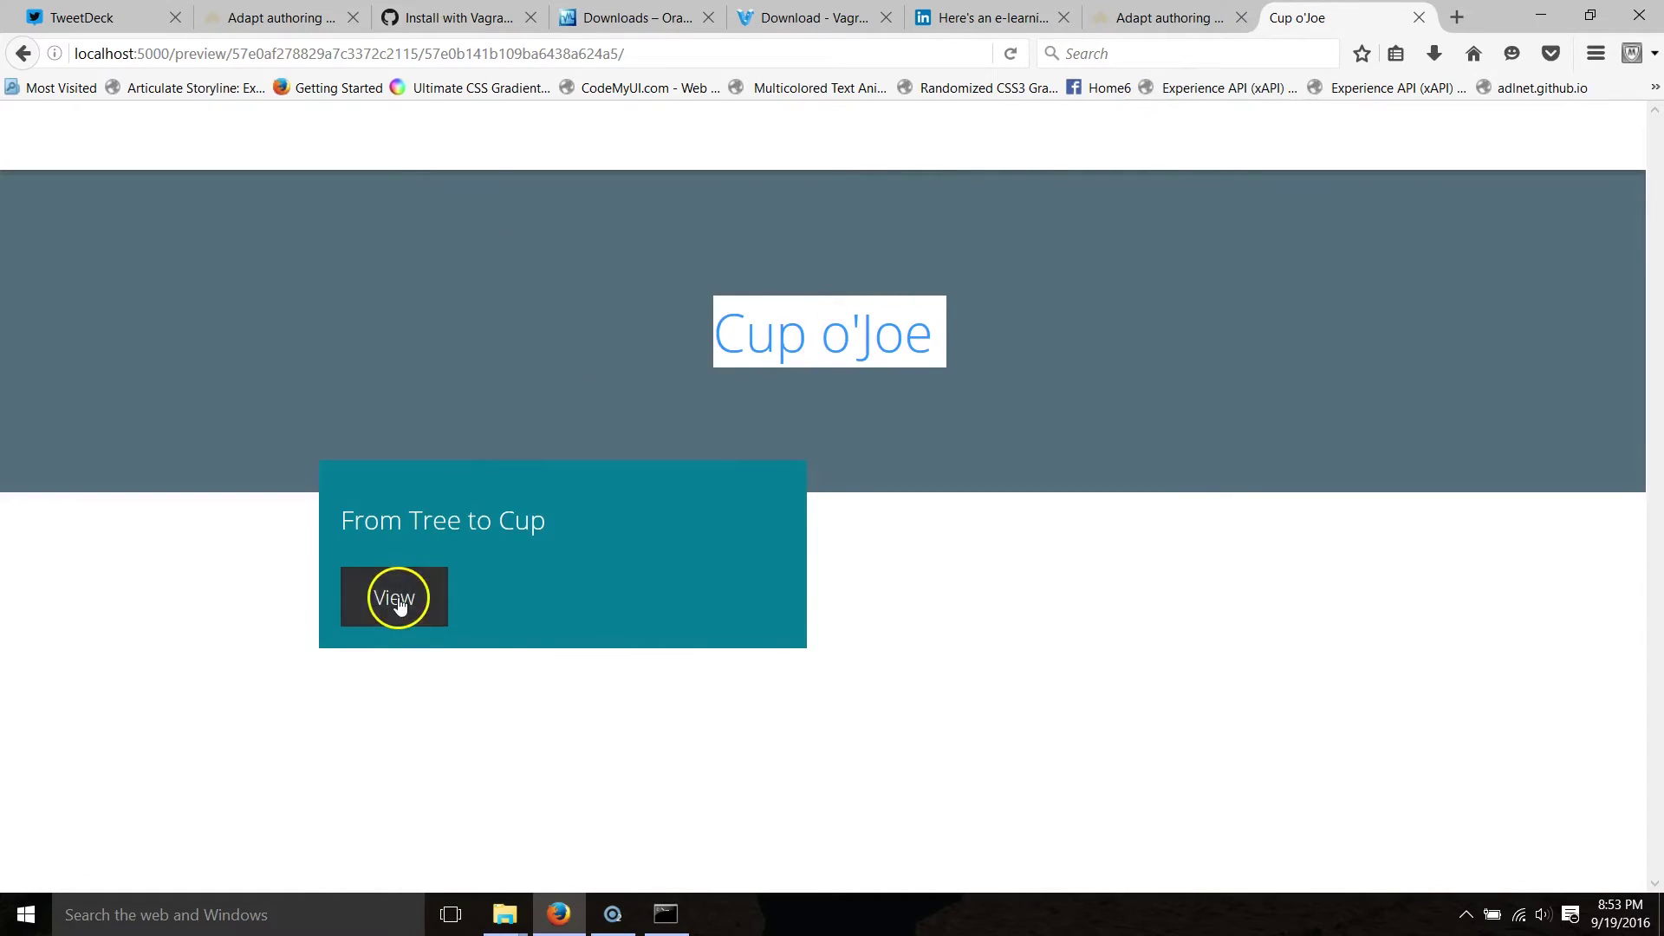
Step: Check the page title in the course preview and view the From Tree to Cup page
left_click(379, 510)
left_click_drag(351, 520, 598, 535)
left_click(419, 592)
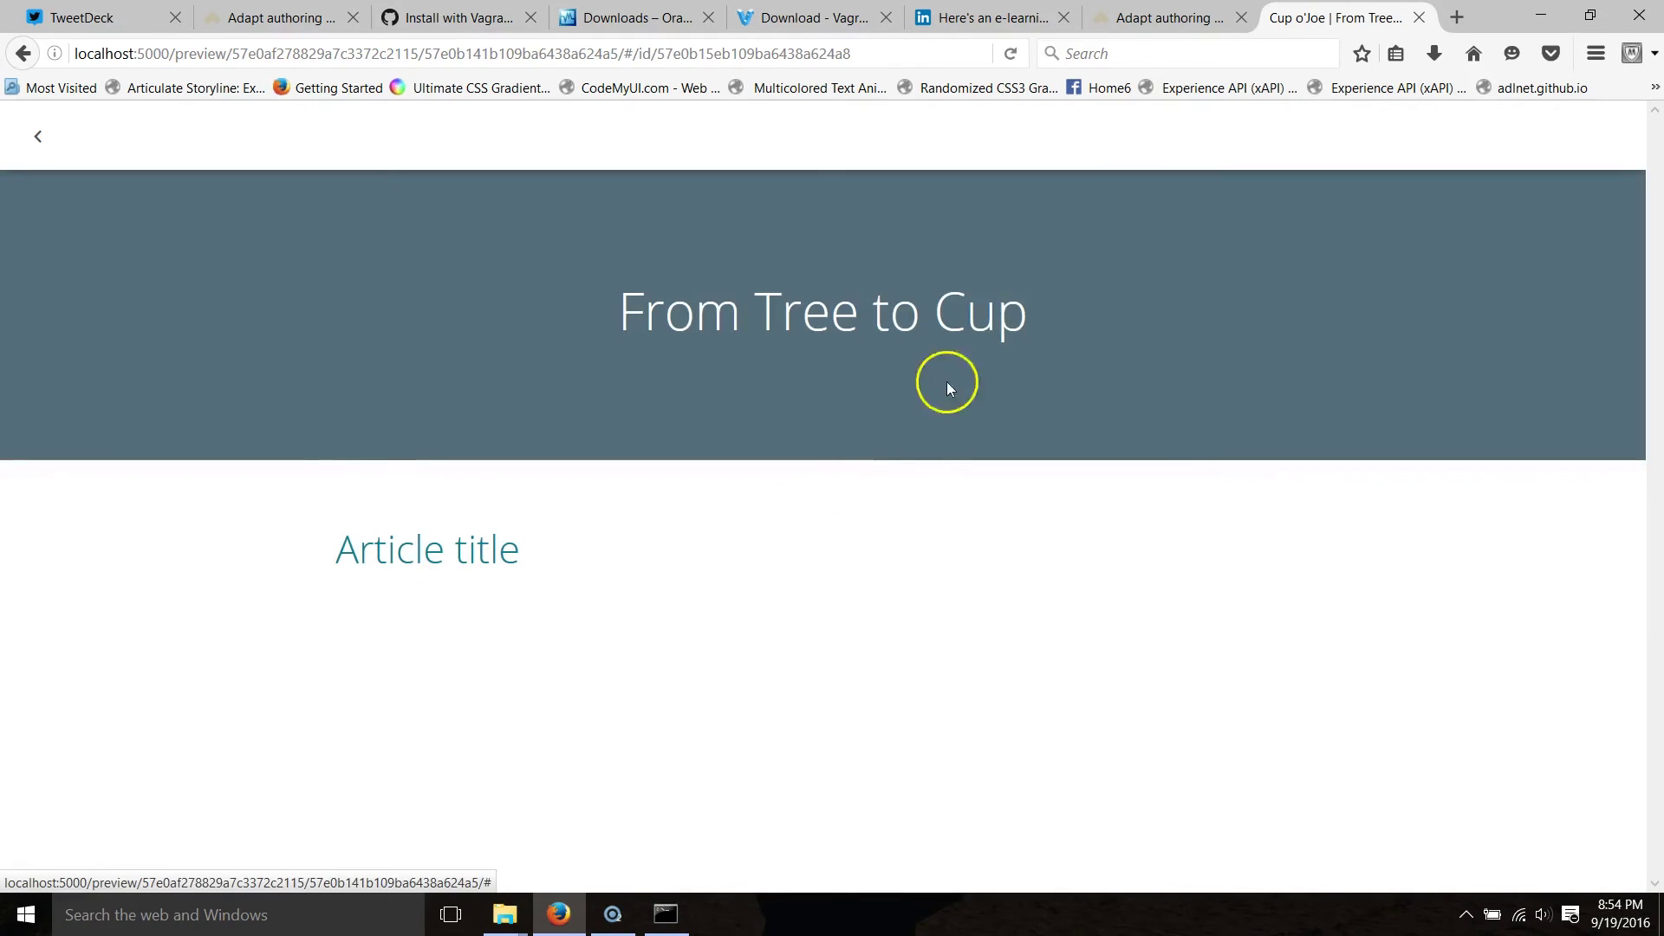
Step: Return to the page editor, set the article's title to Where coffee begins, and save it
left_click(1153, 16)
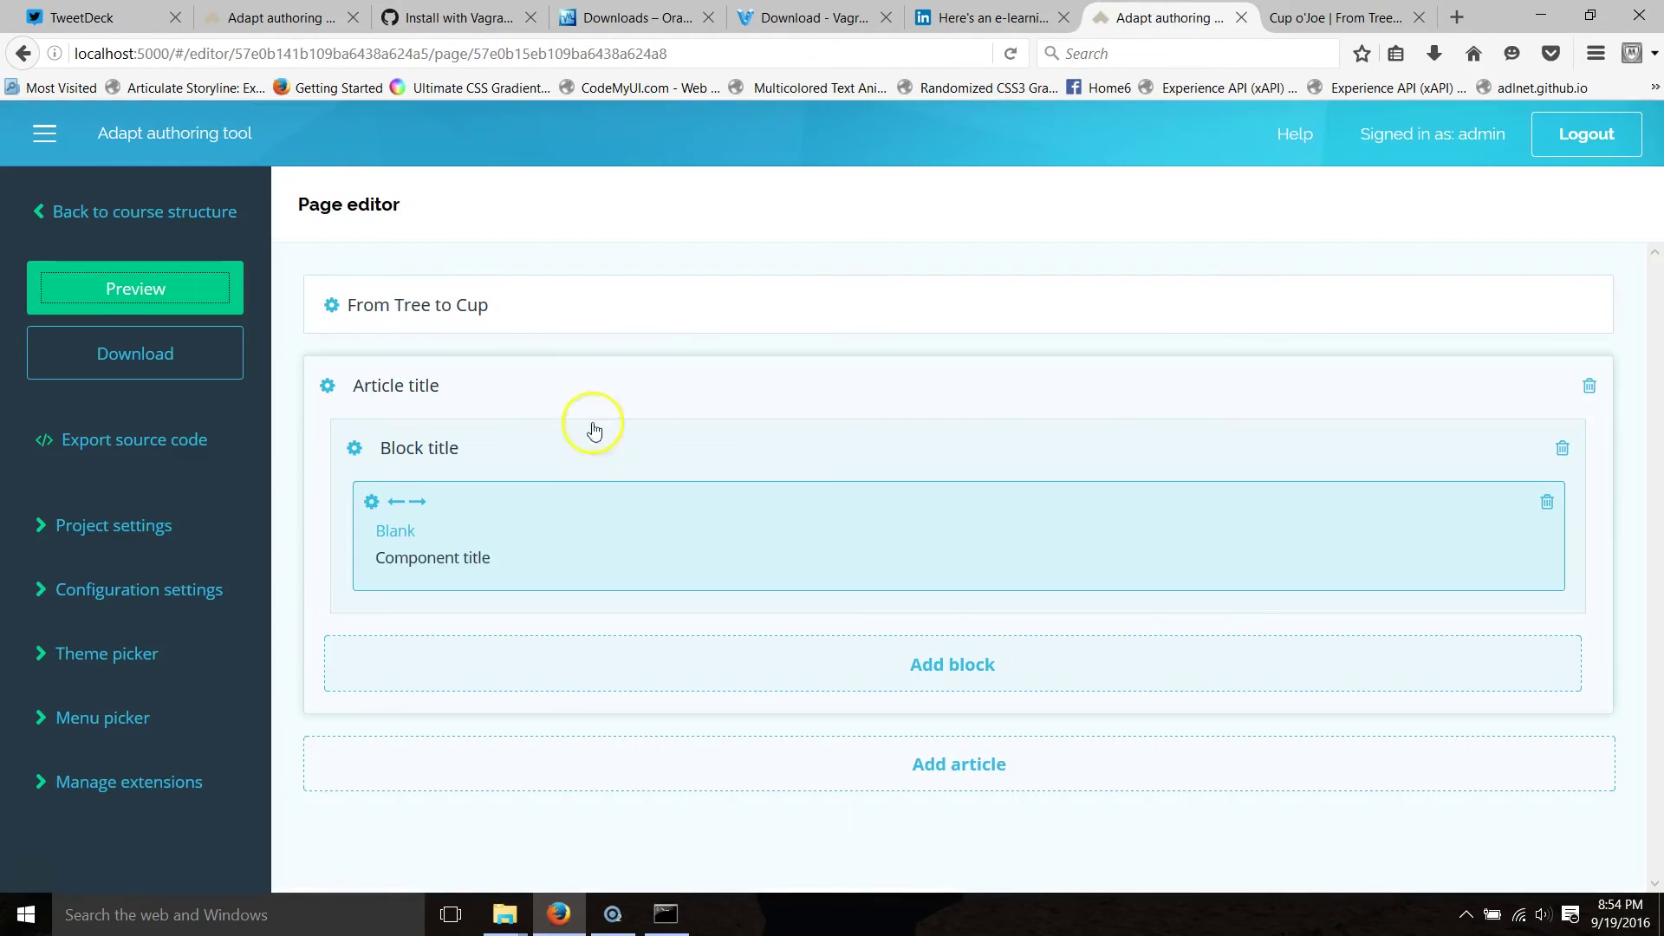
double_click(397, 382)
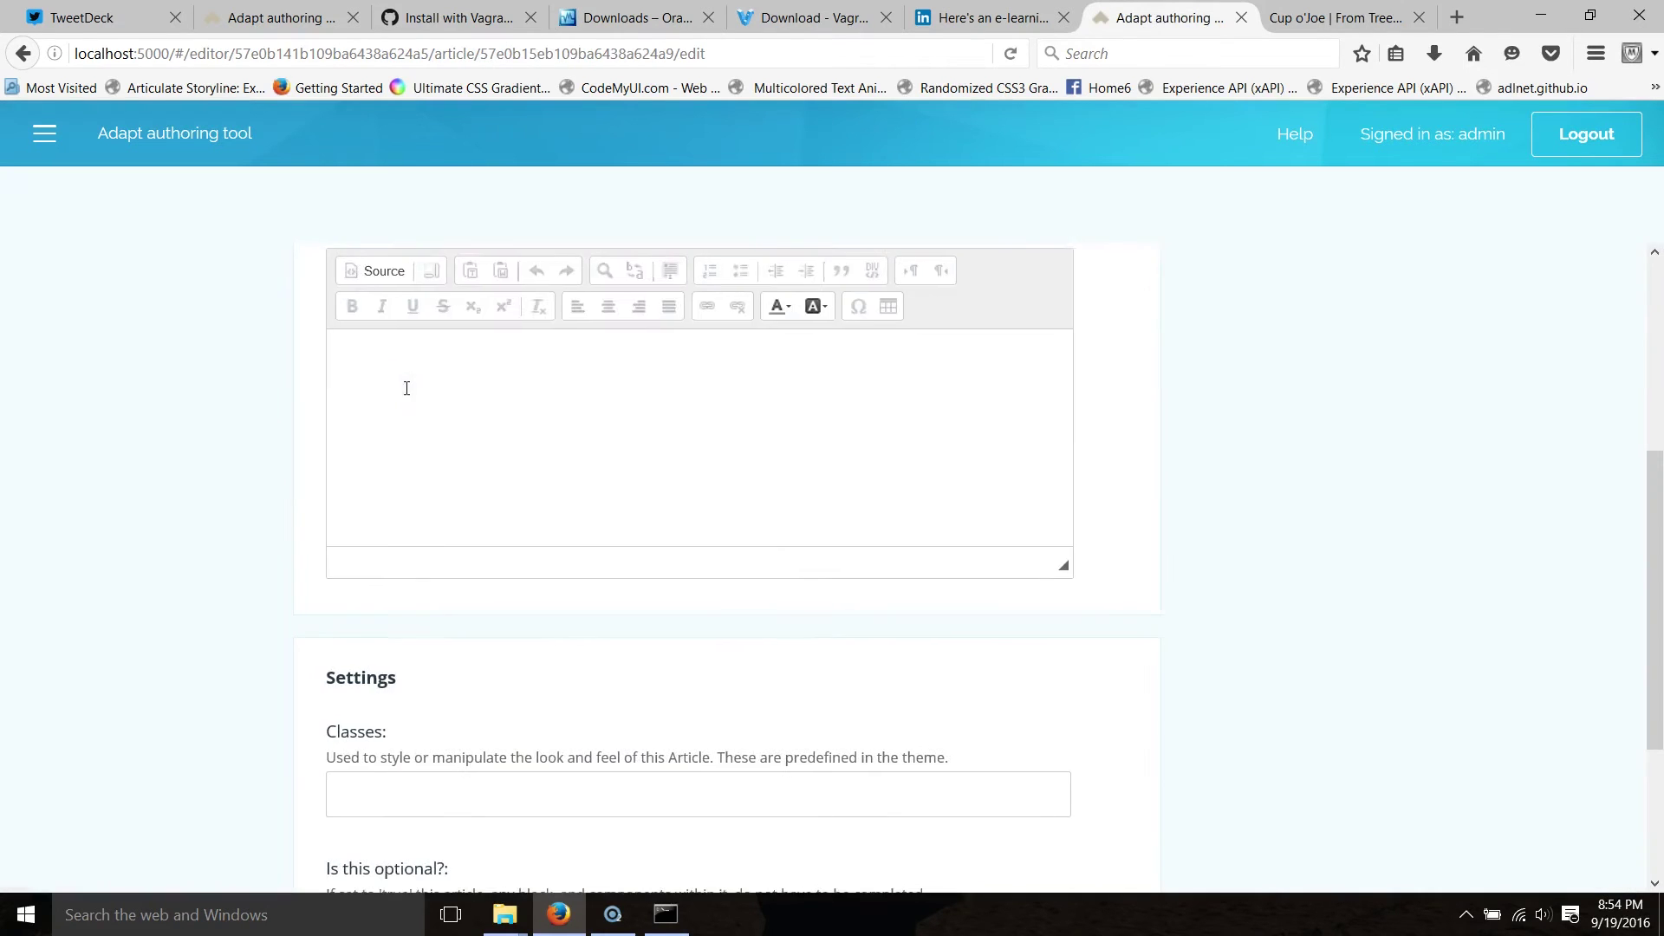
scroll(427, 277, "up", 5)
left_click_drag(457, 382, 295, 390)
type("Where coffee begins")
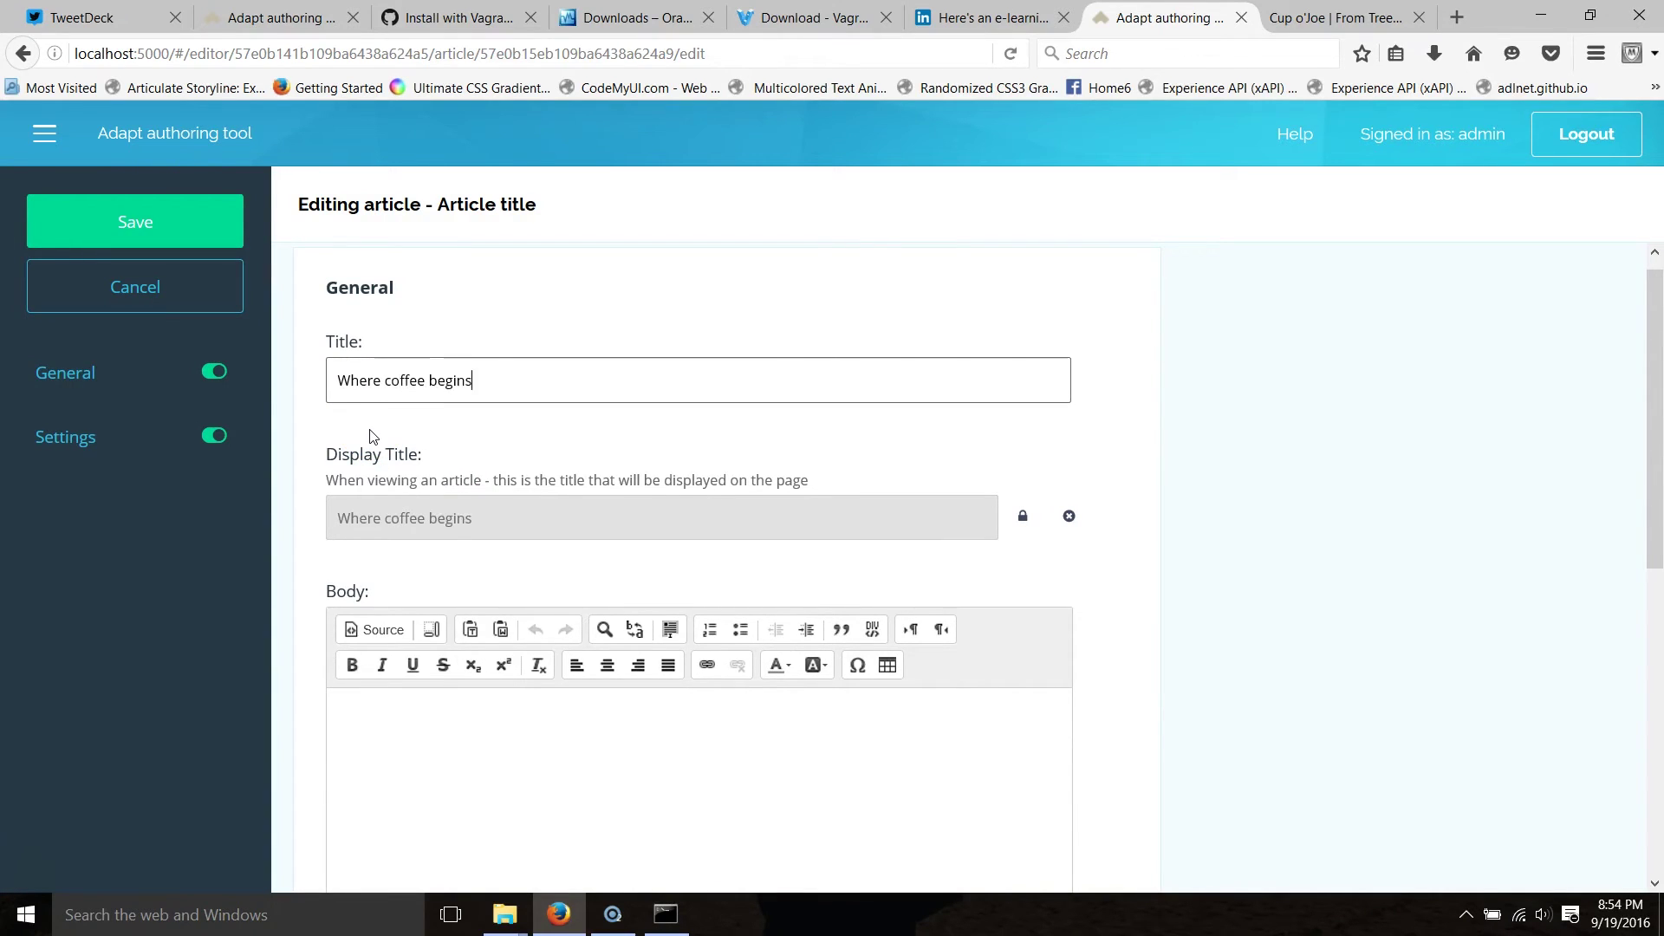
left_click(185, 229)
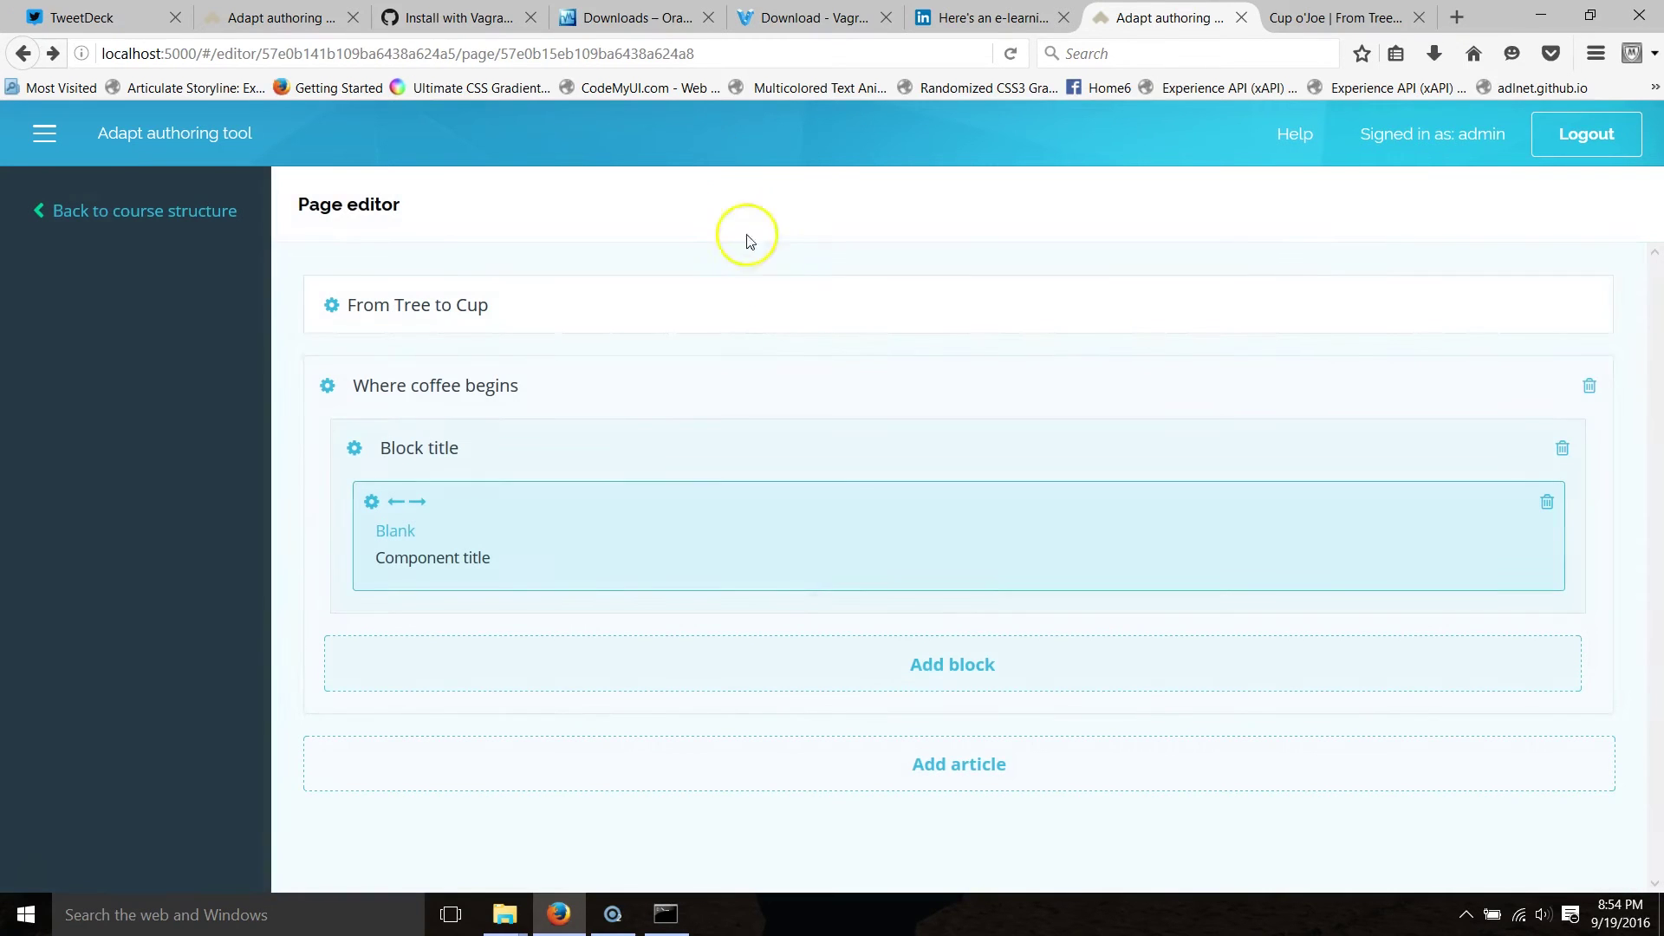
Step: Preview the course, view the article heading on the From Tree to Cup page, and return to the page editor
left_click(146, 279)
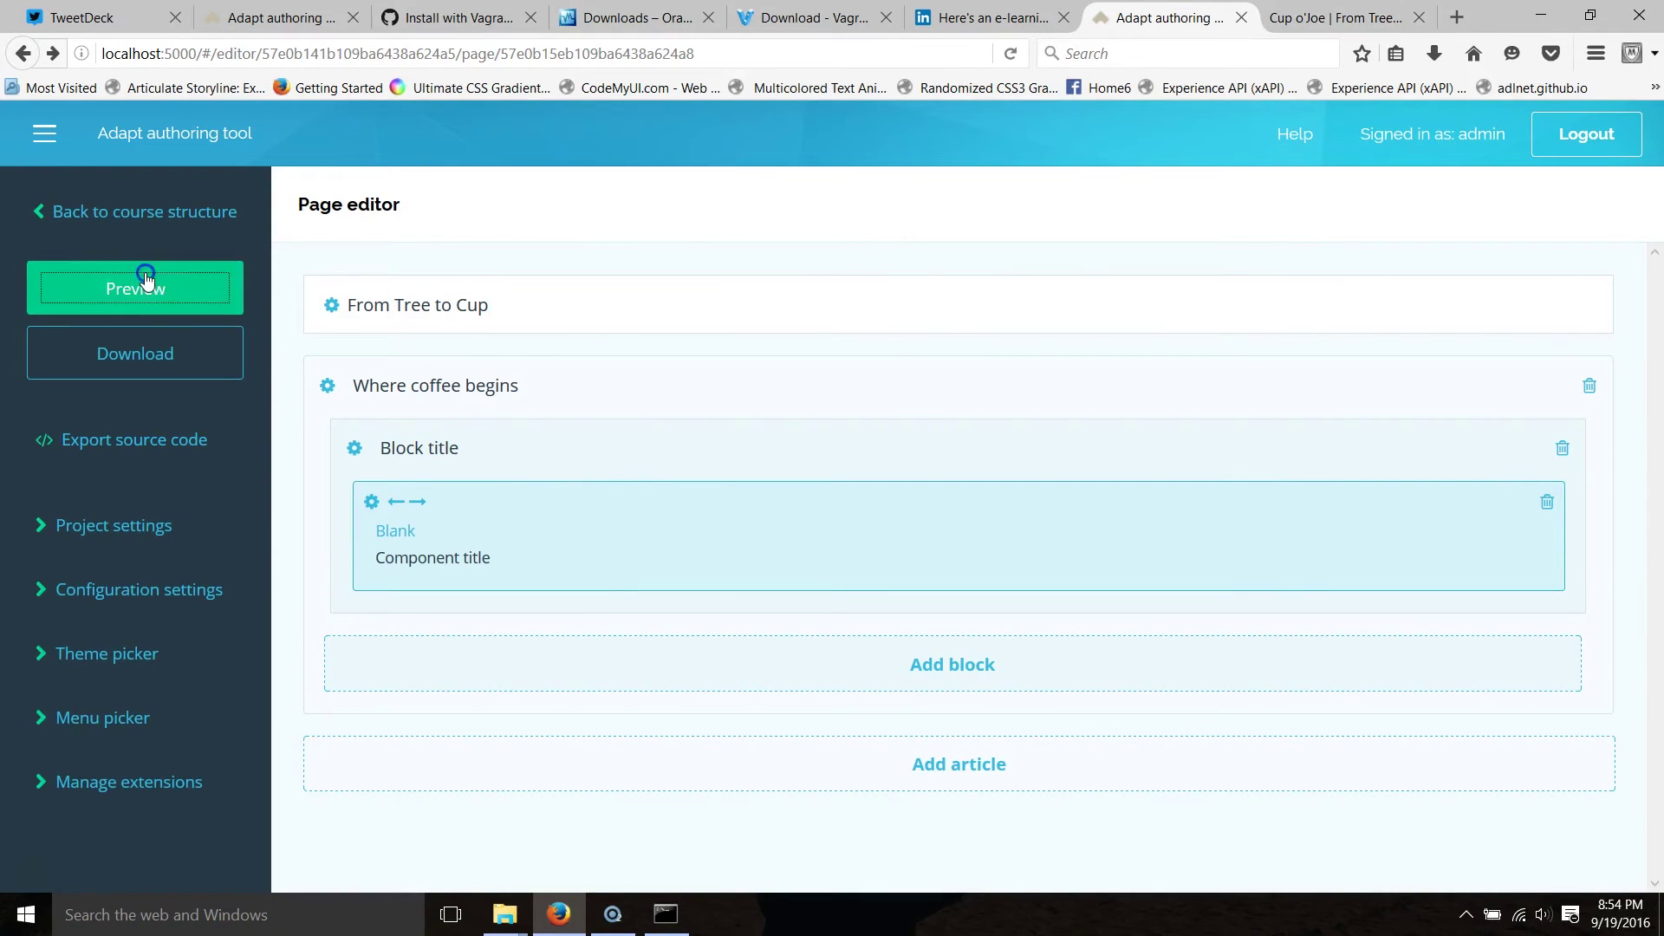
left_click(1364, 16)
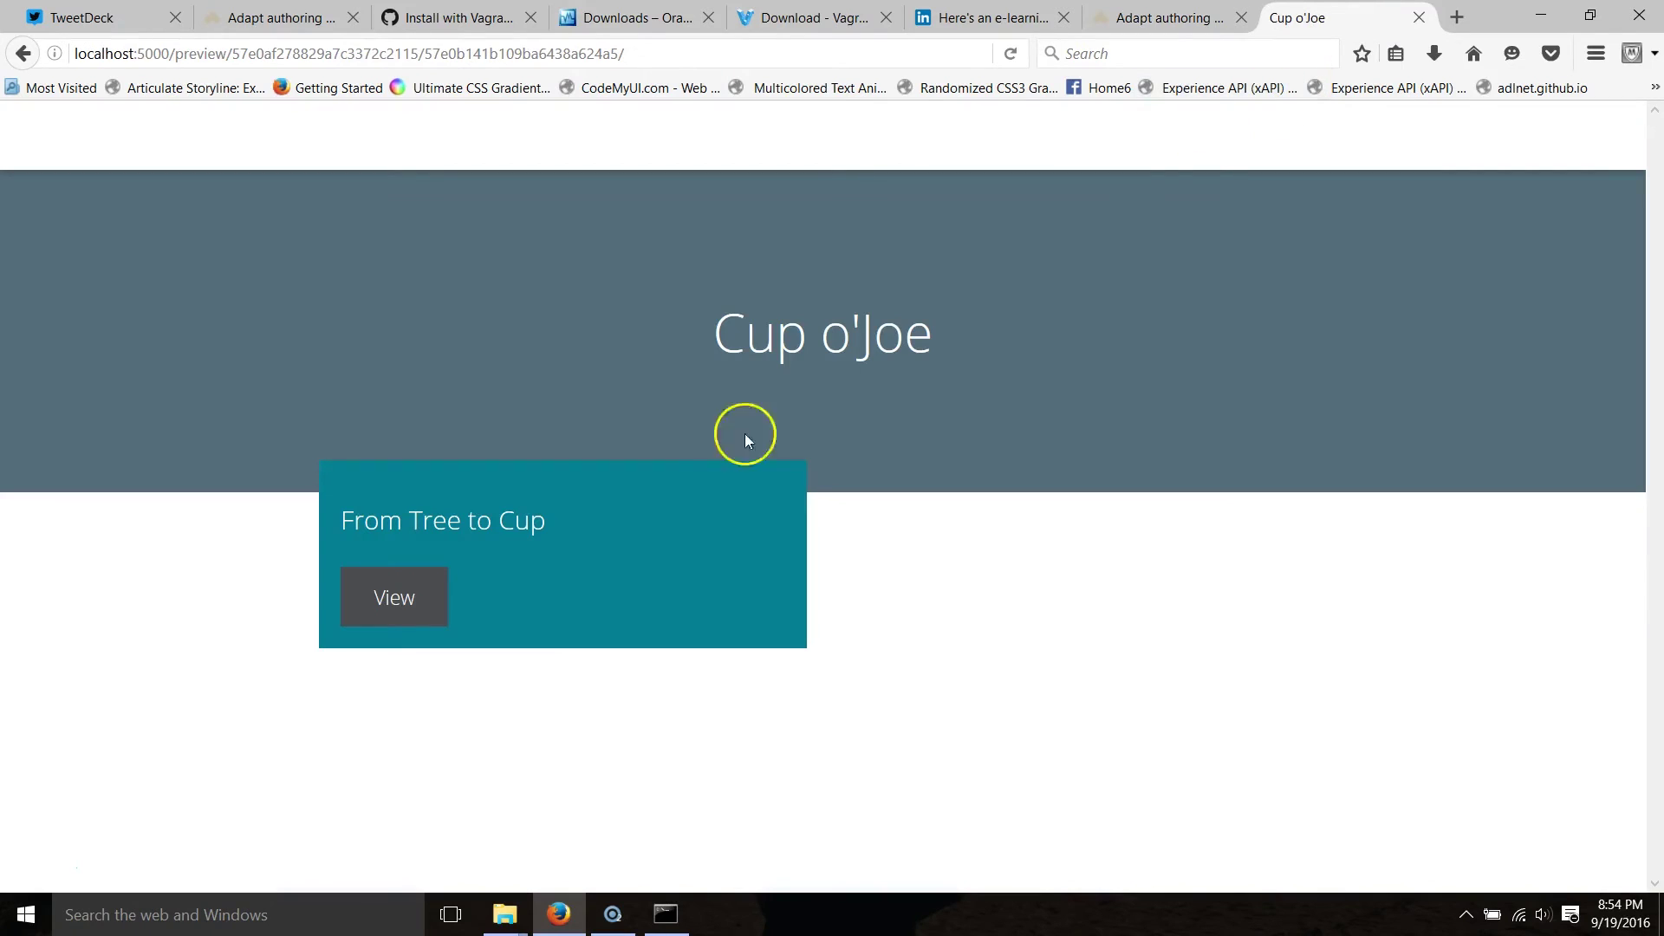
left_click(409, 598)
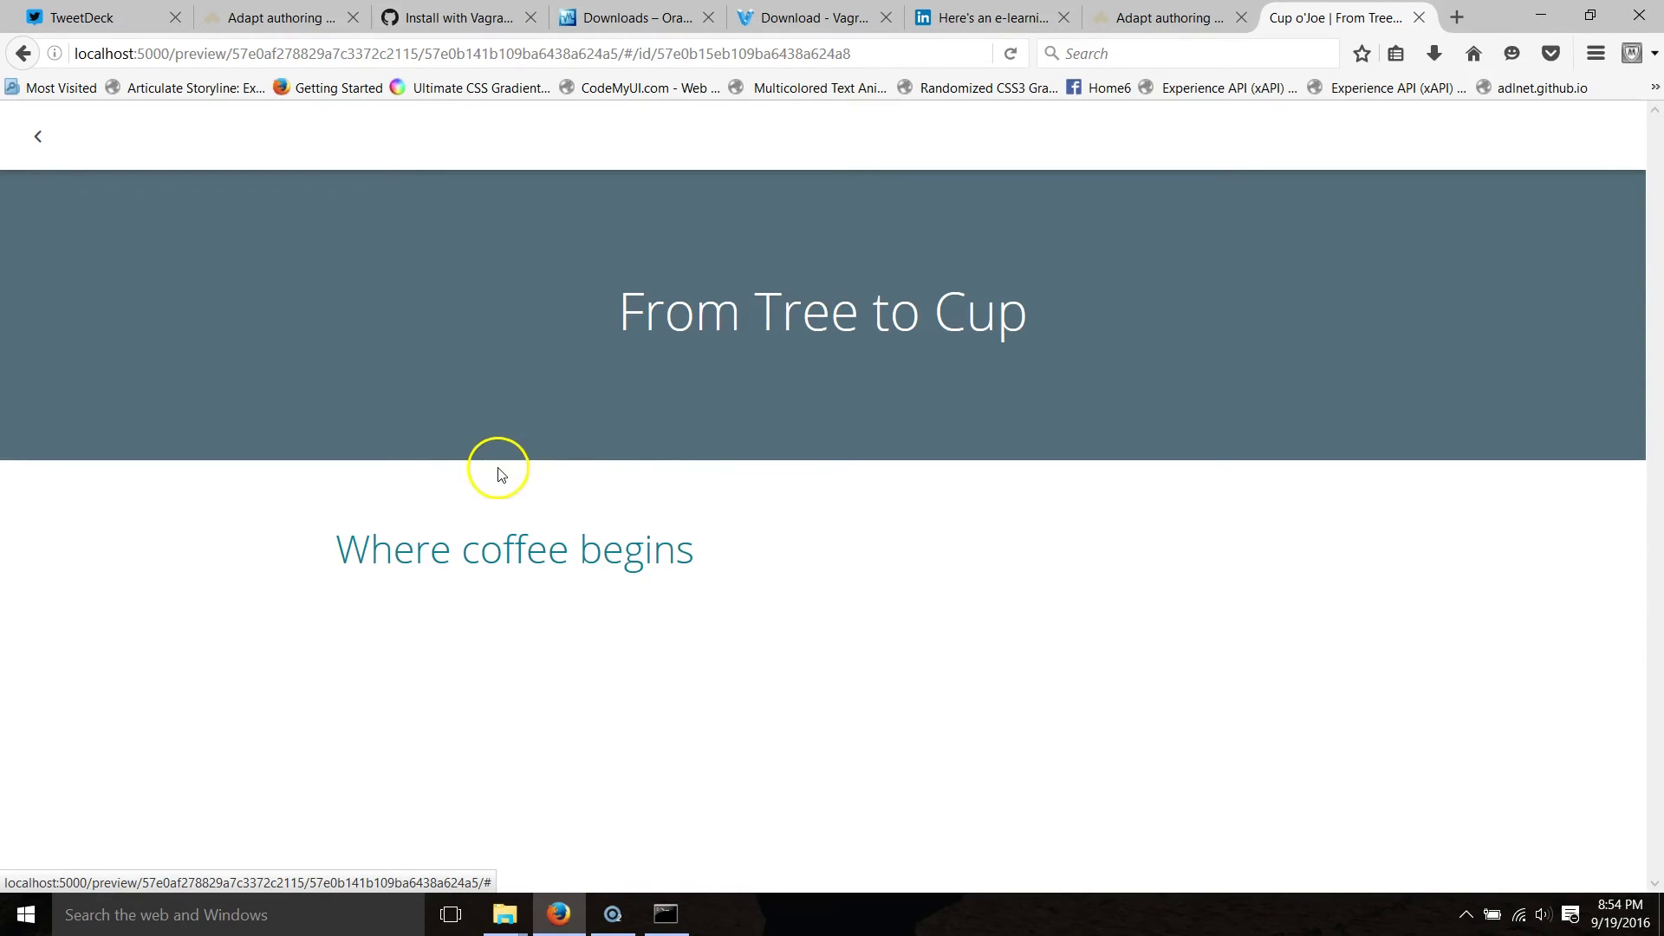
left_click(1162, 17)
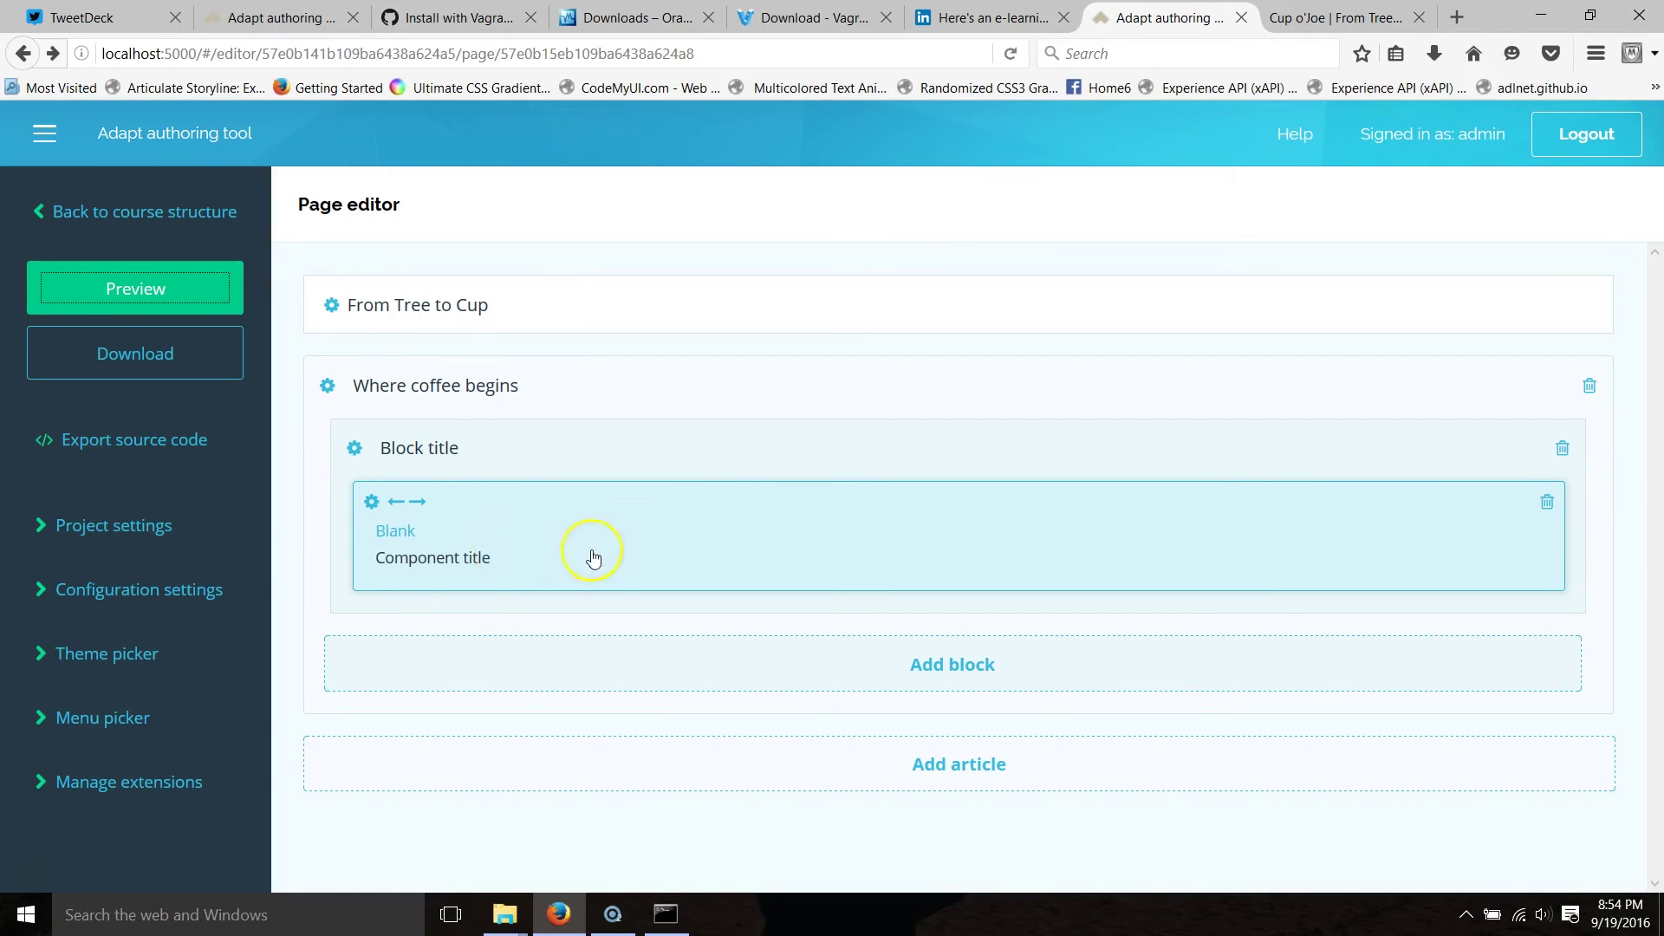
left_click(498, 548)
left_click(518, 552)
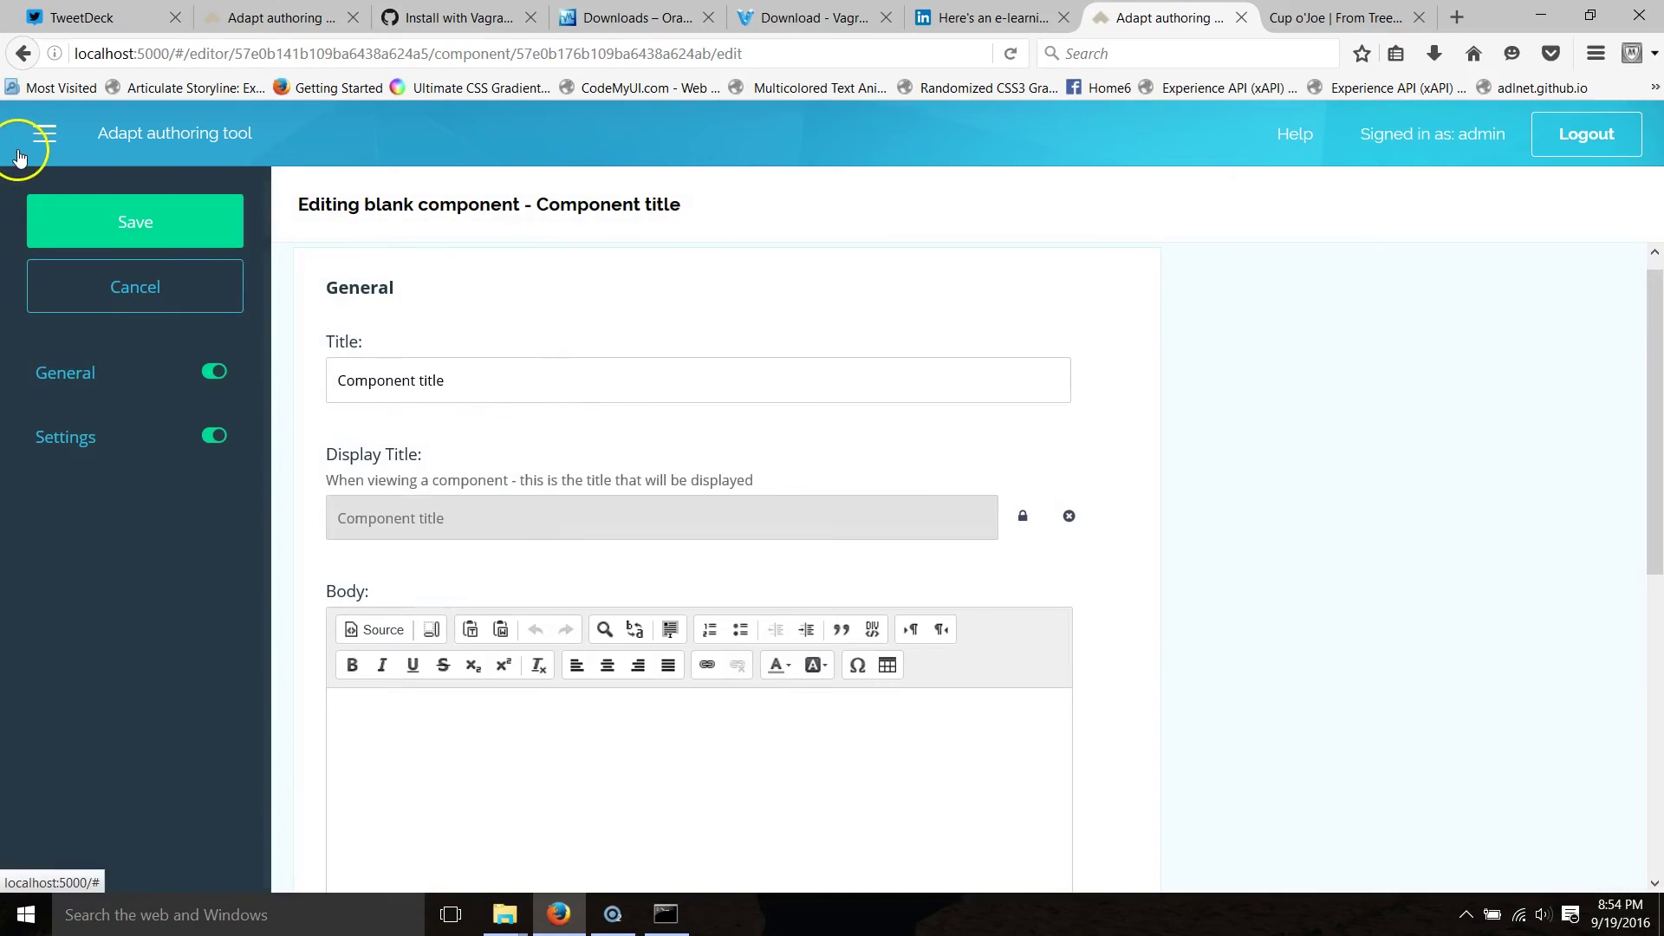
left_click(22, 54)
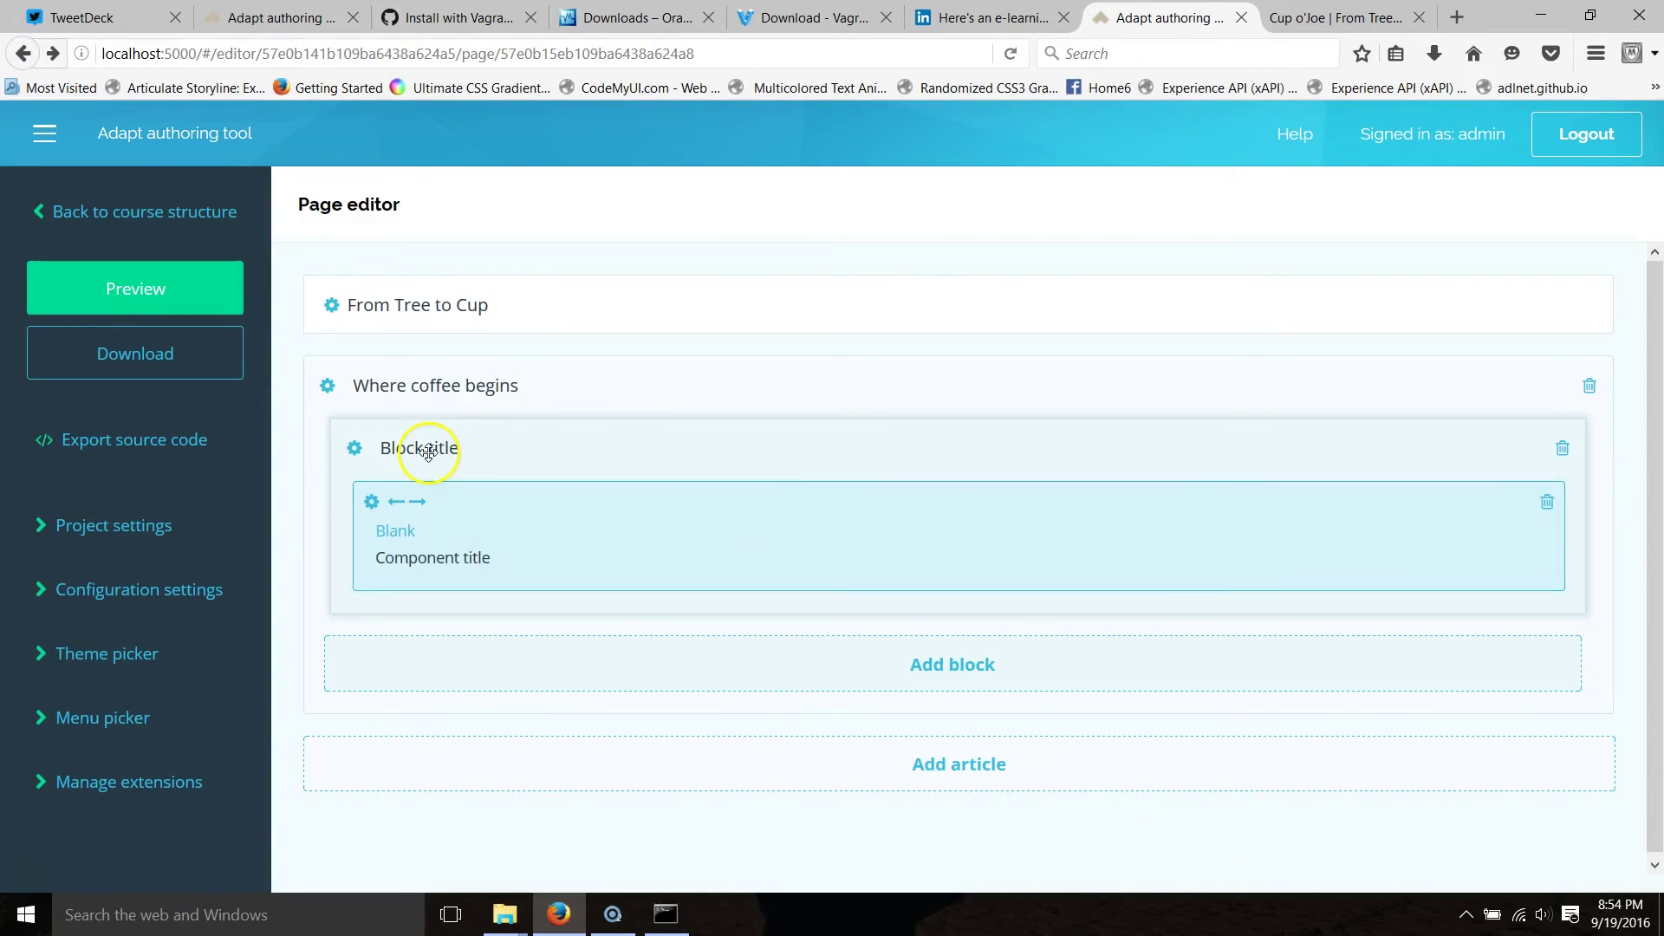
Step: Add a second block to the Where coffee begins article and insert a full-width Blank component in it
left_click(895, 684)
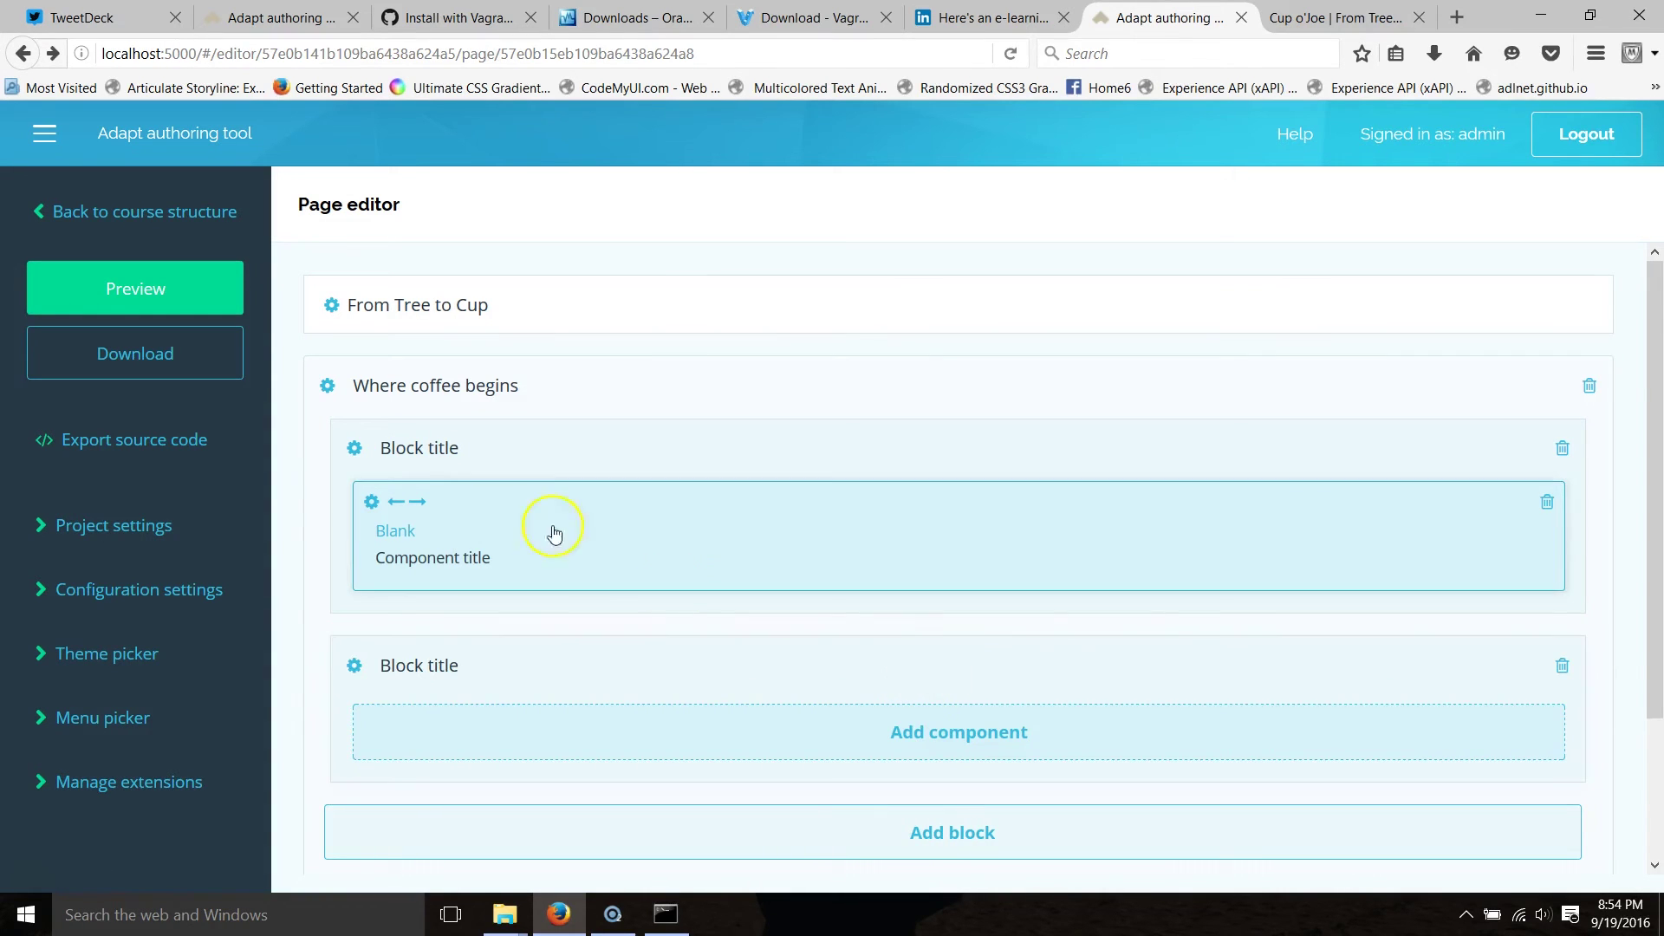
scroll(460, 509, "down", 2)
left_click(946, 617)
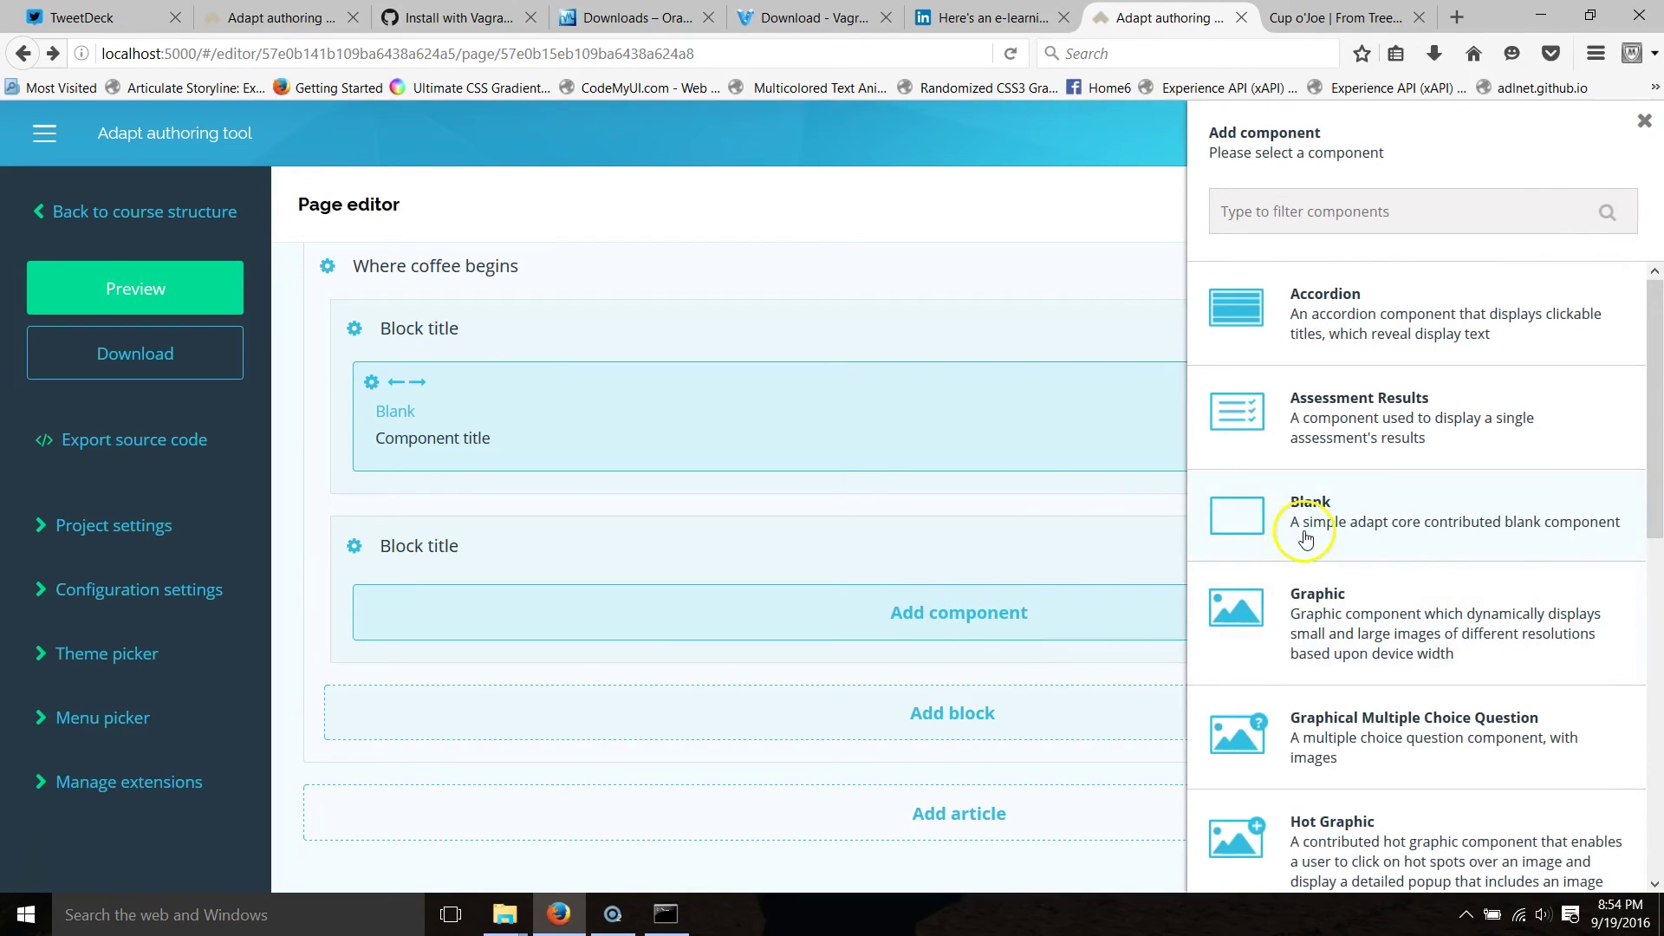
left_click(1306, 538)
left_click(1427, 583)
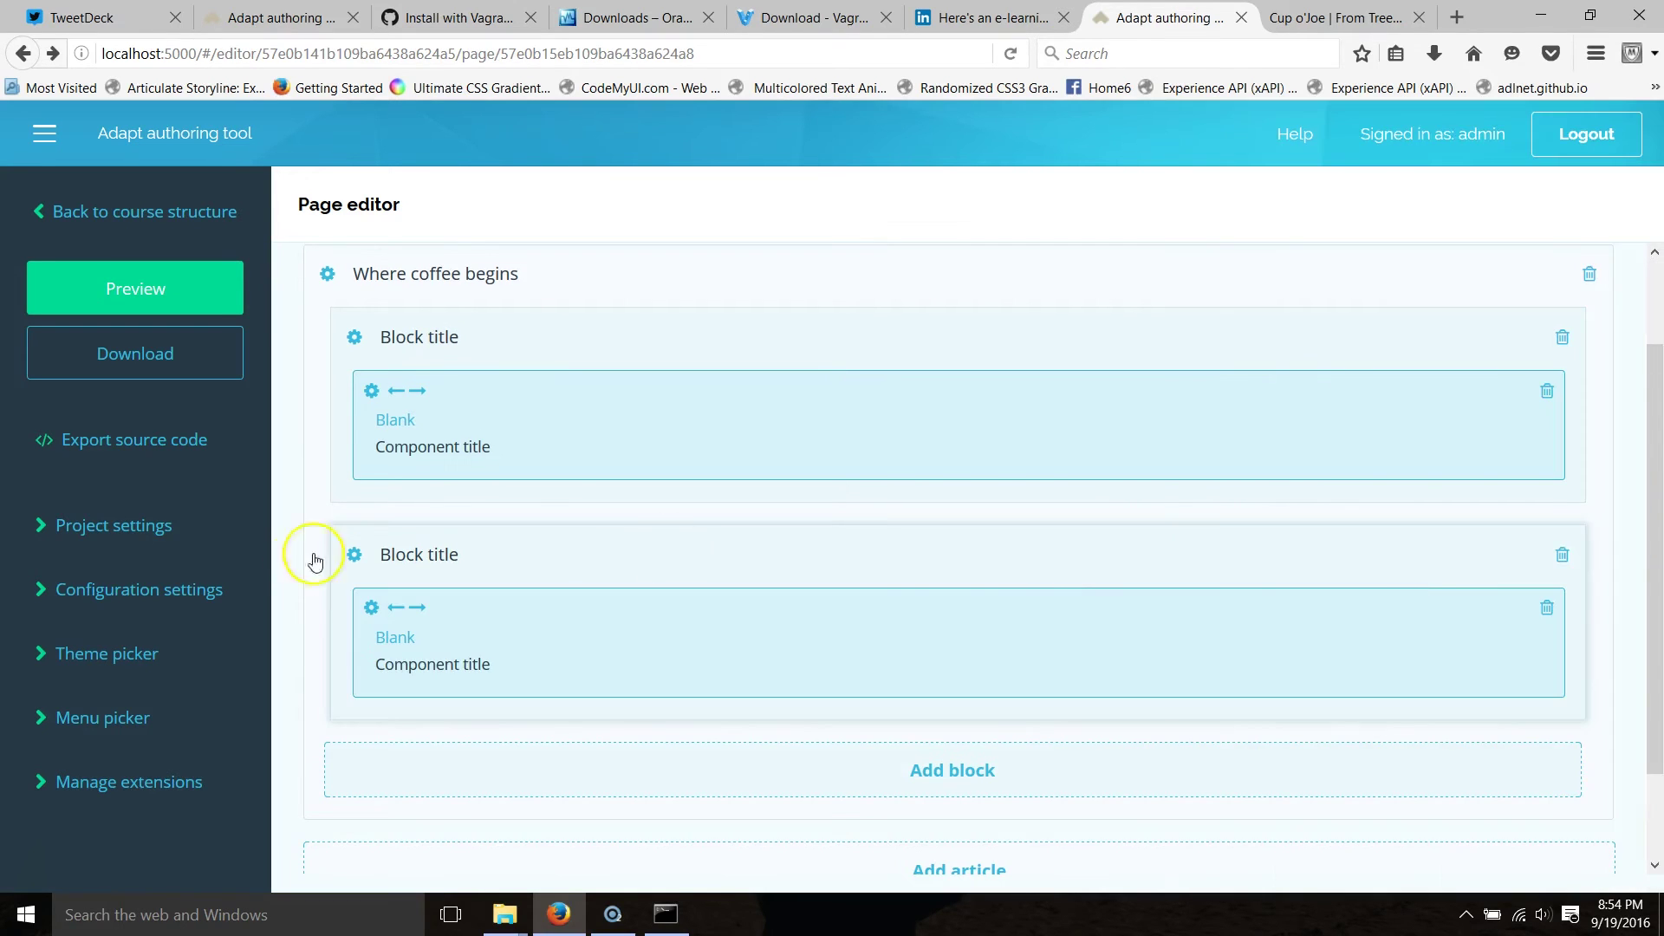
Step: Preview the course, examine the article and block headings on the From Tree to Cup page, and return to the page editor
left_click(132, 286)
left_click(1282, 17)
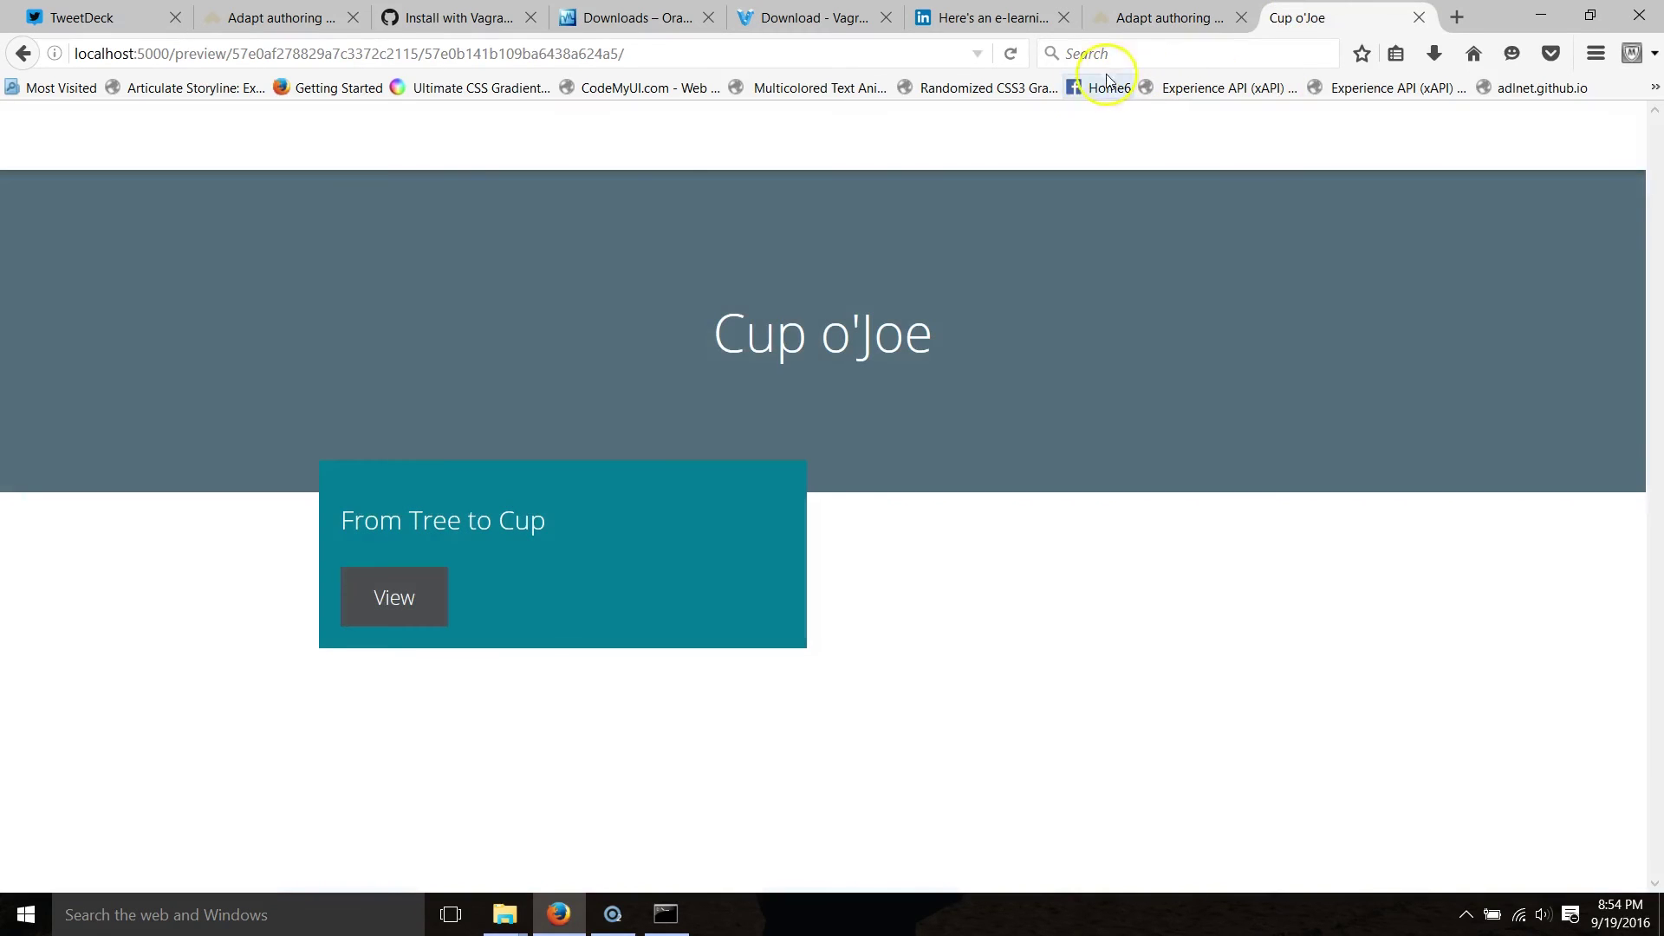
left_click(346, 616)
scroll(505, 598, "down", 1)
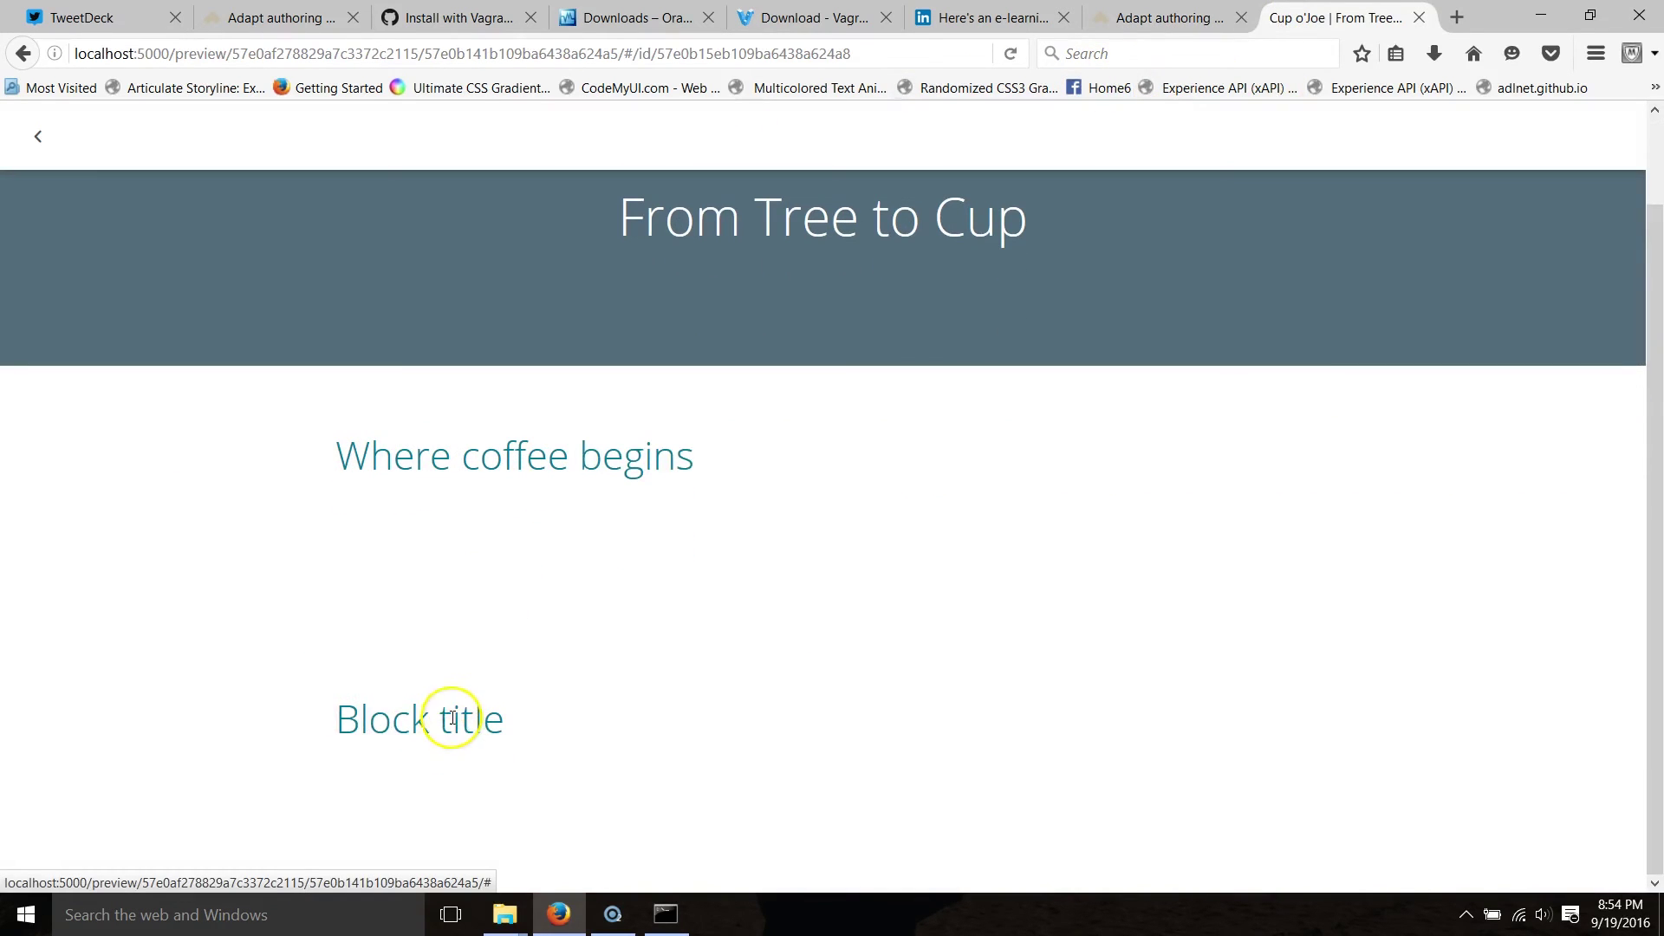
left_click_drag(452, 717, 330, 712)
left_click_drag(390, 453, 702, 564)
left_click(754, 762)
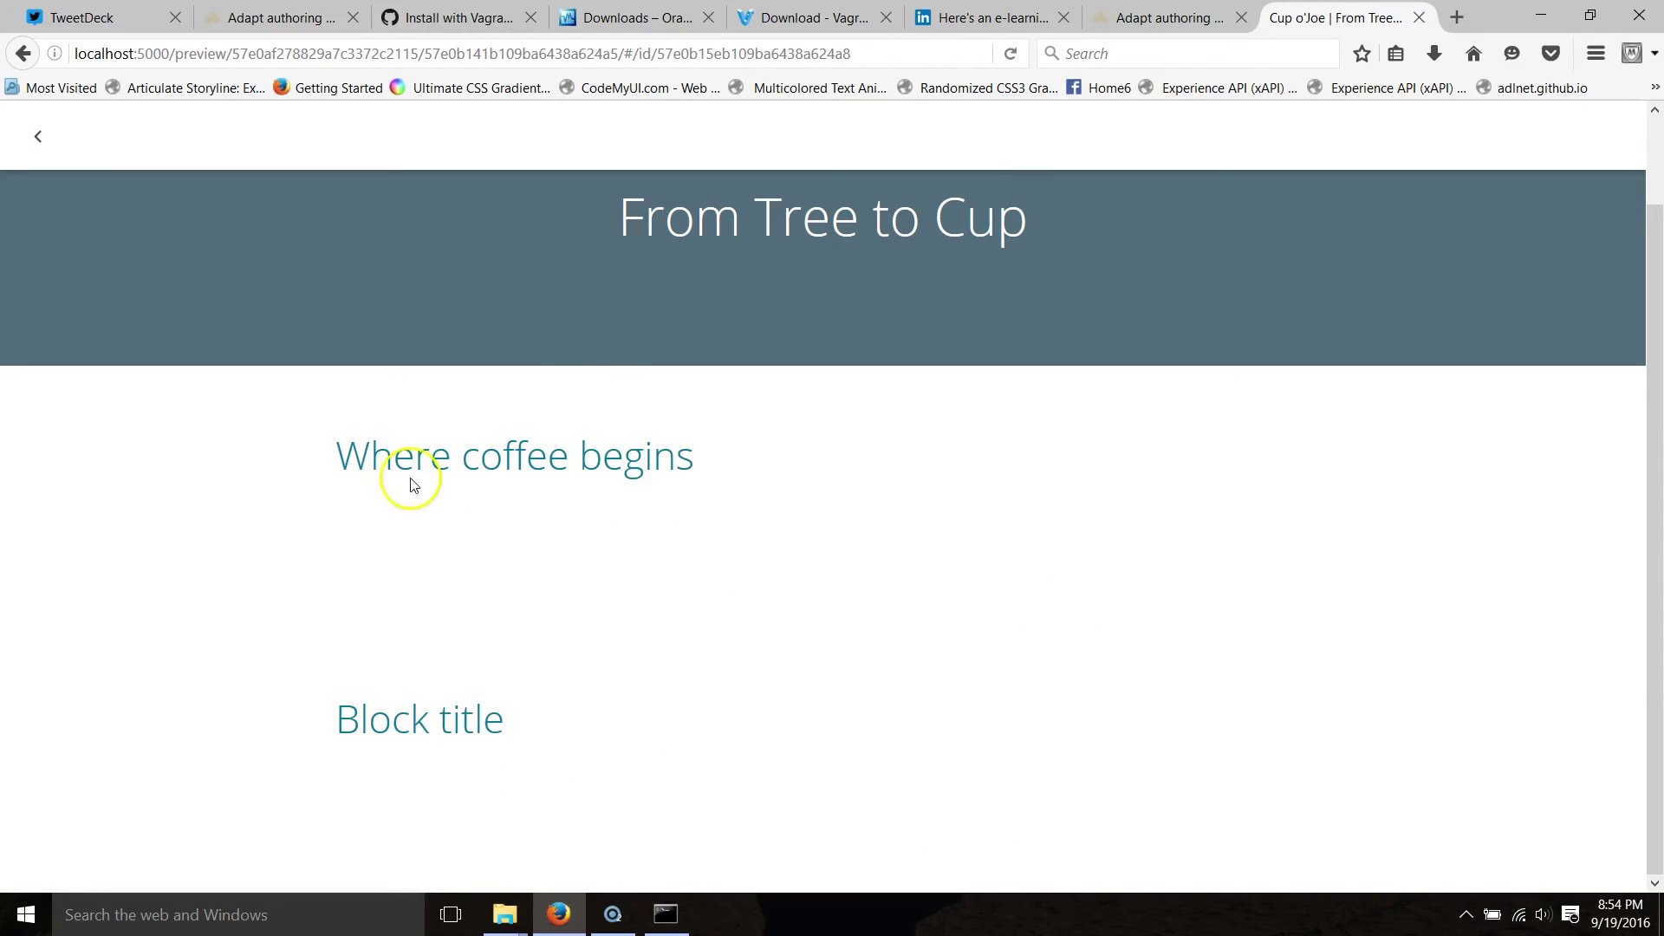
left_click(1162, 18)
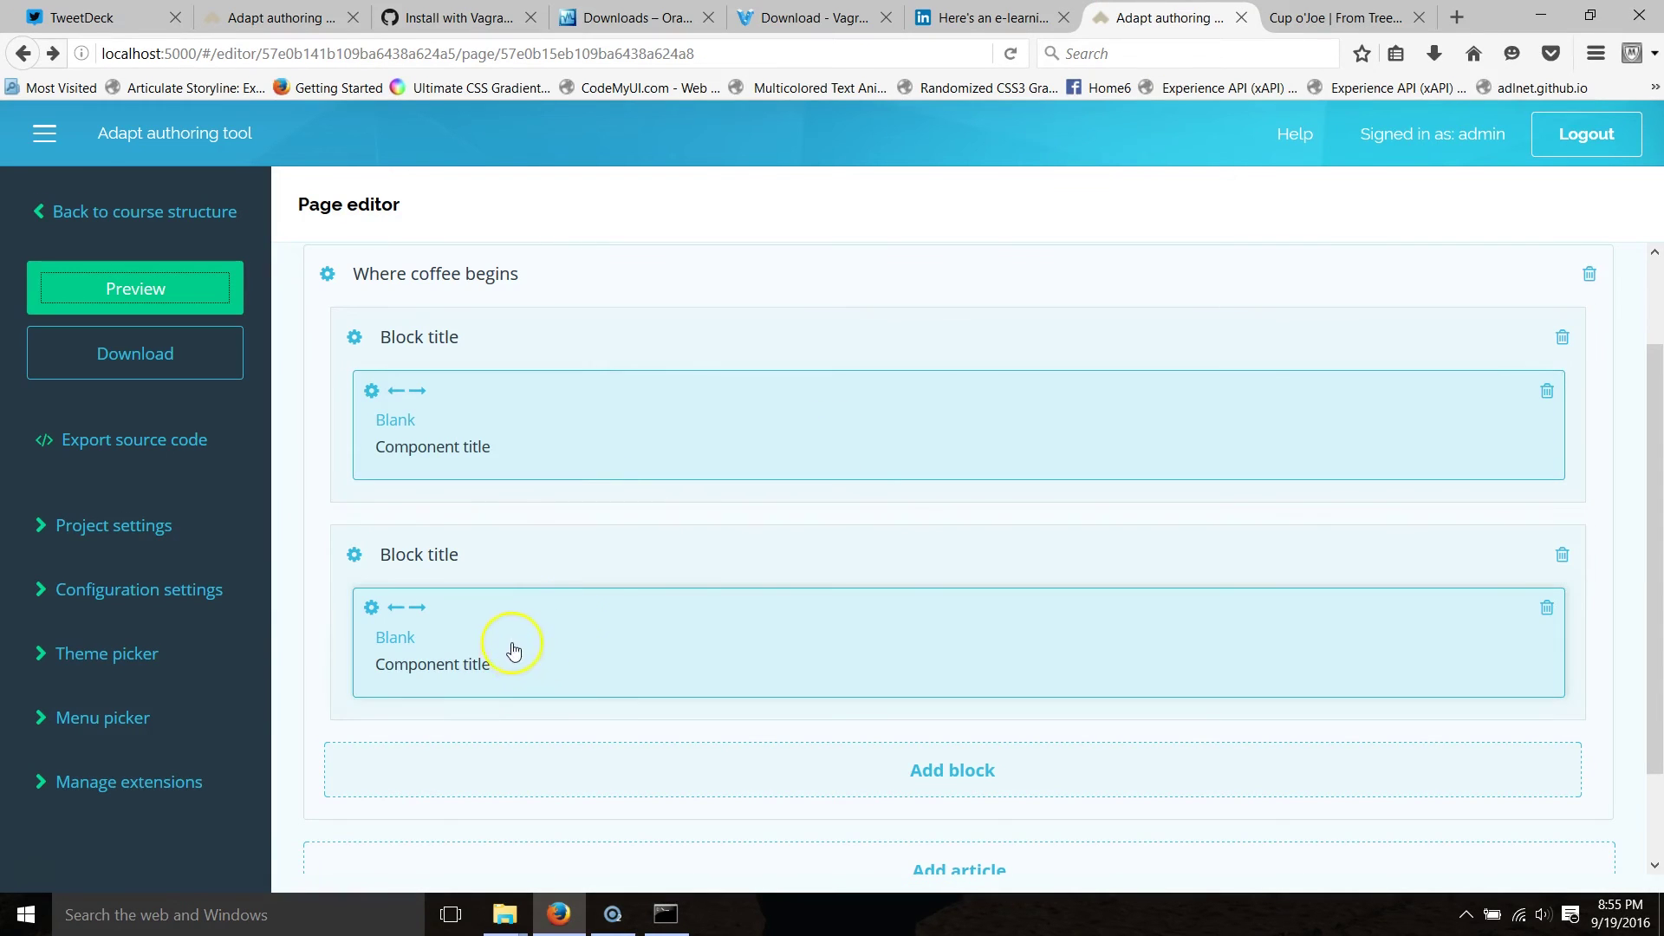
Step: Review the course hierarchy from the page editor up to the course dashboard and back into Cup o'Joe's From Tree to Cup page
scroll(512, 653, "down", 2)
scroll(675, 483, "up", 4)
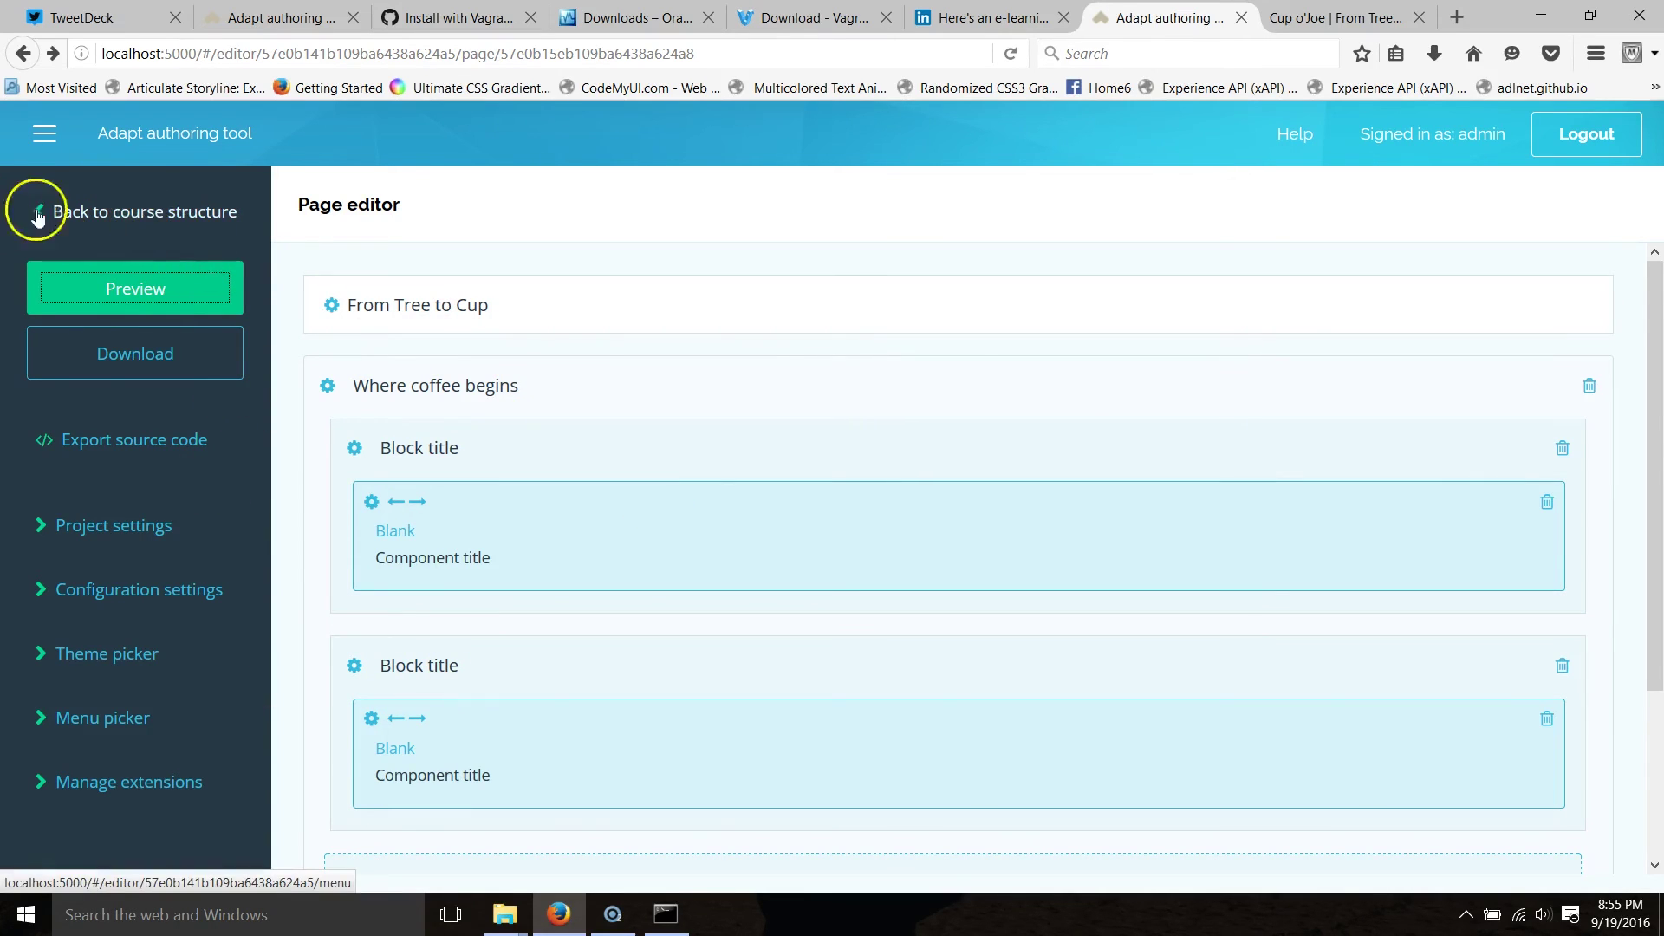
left_click(85, 211)
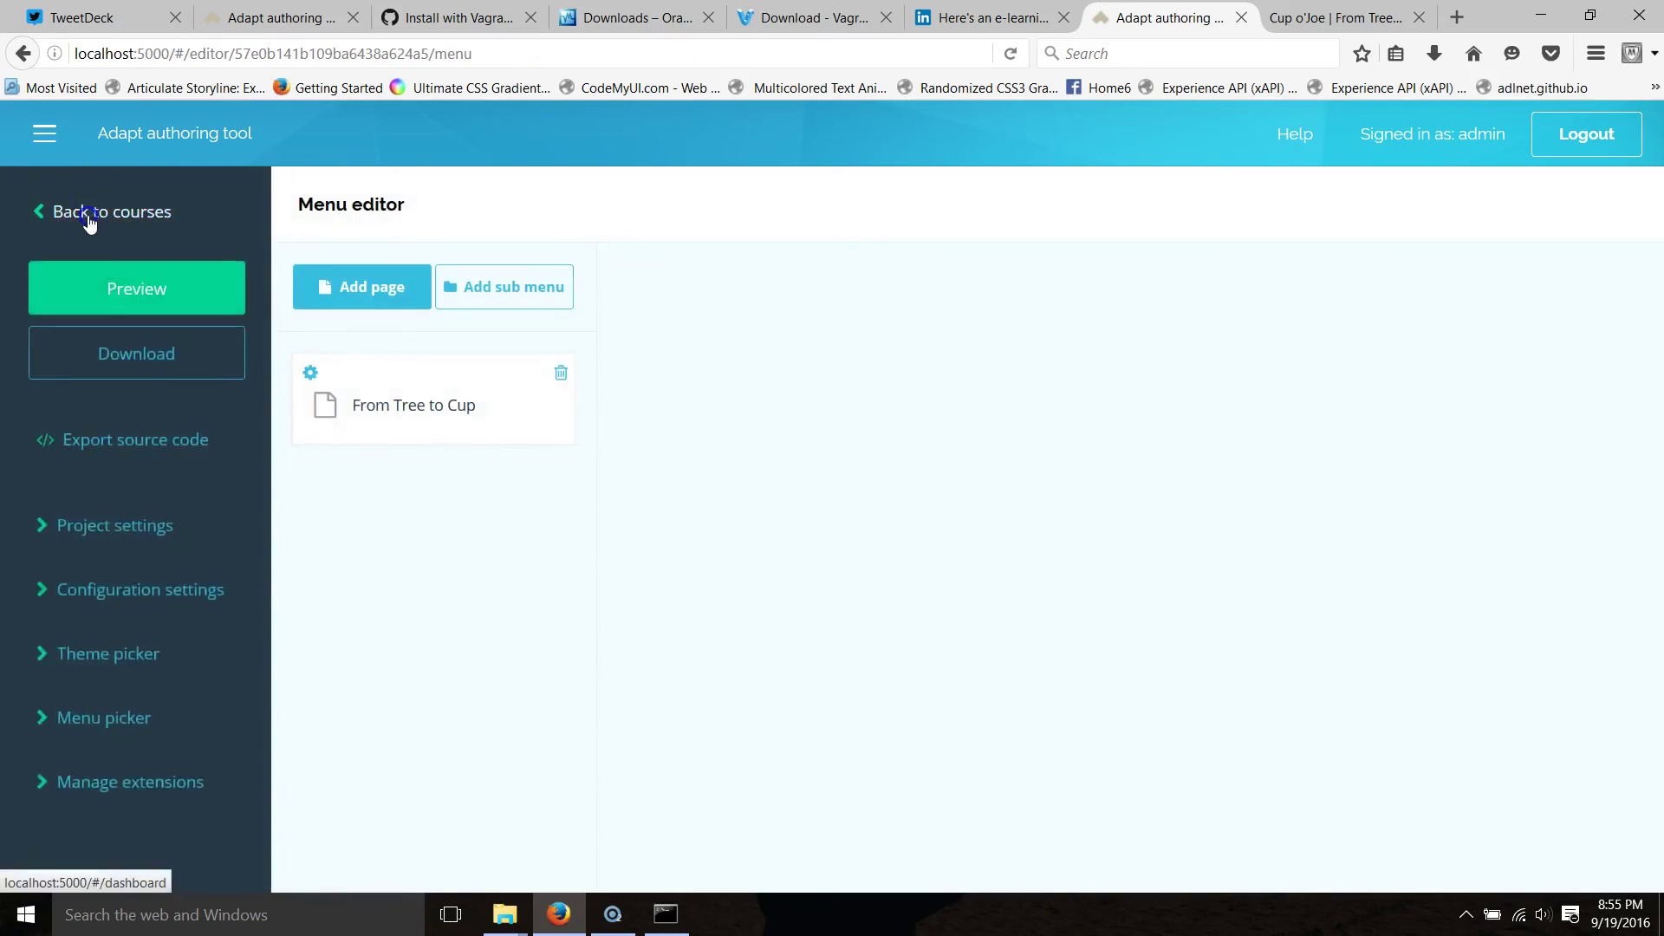
left_click(88, 216)
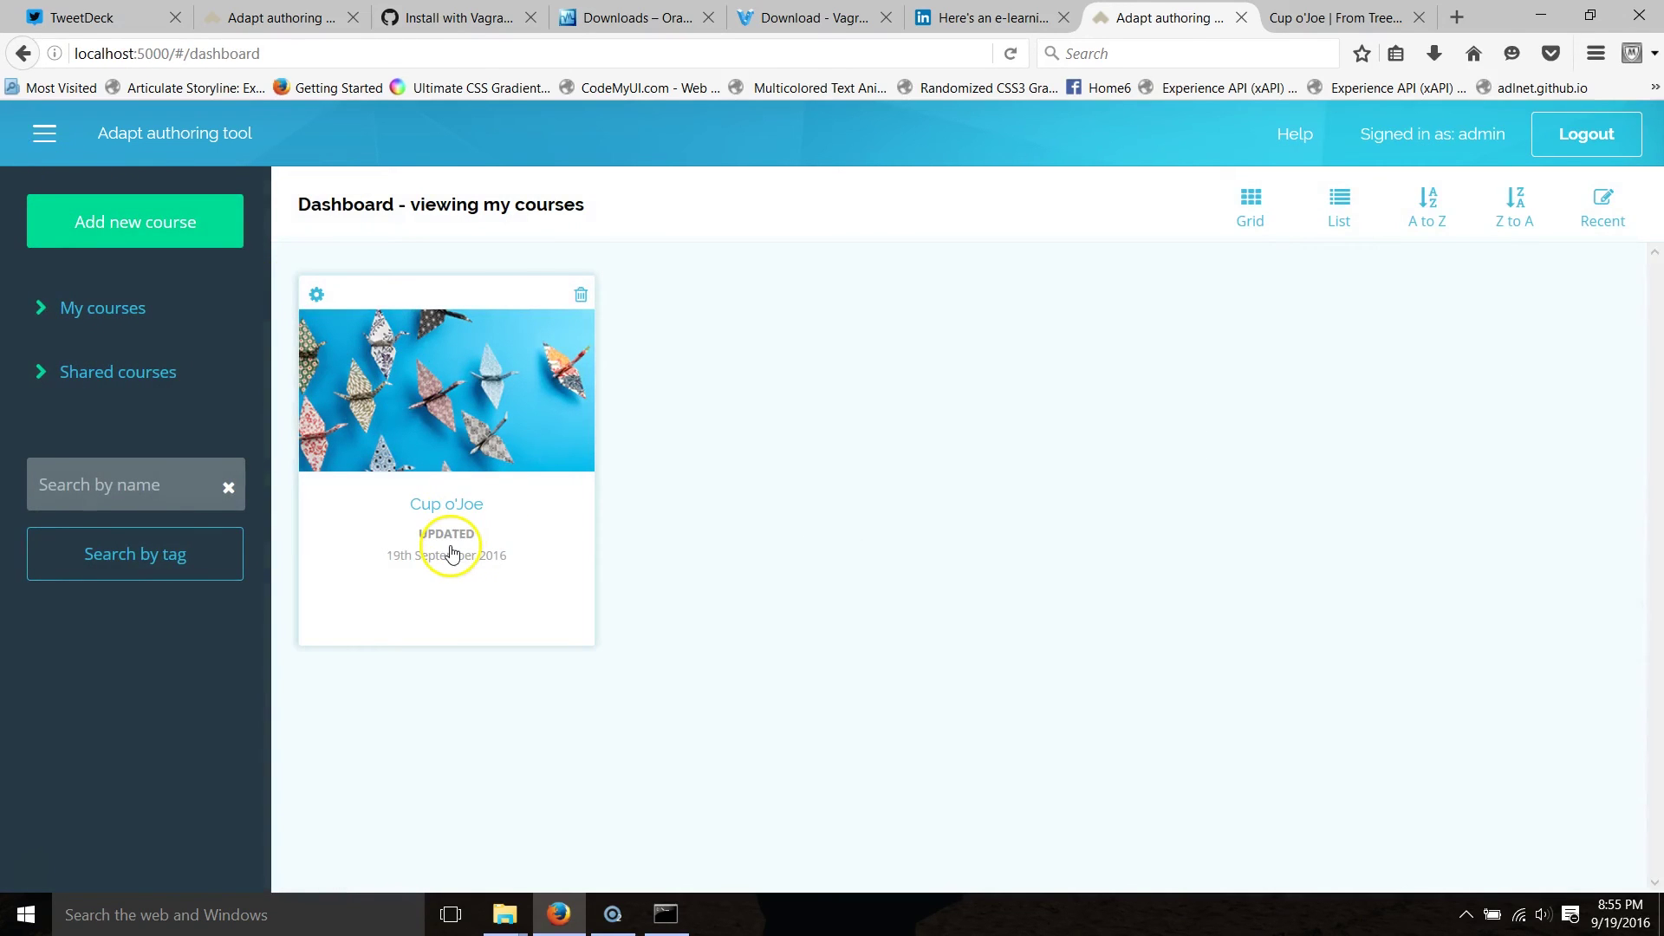
double_click(521, 482)
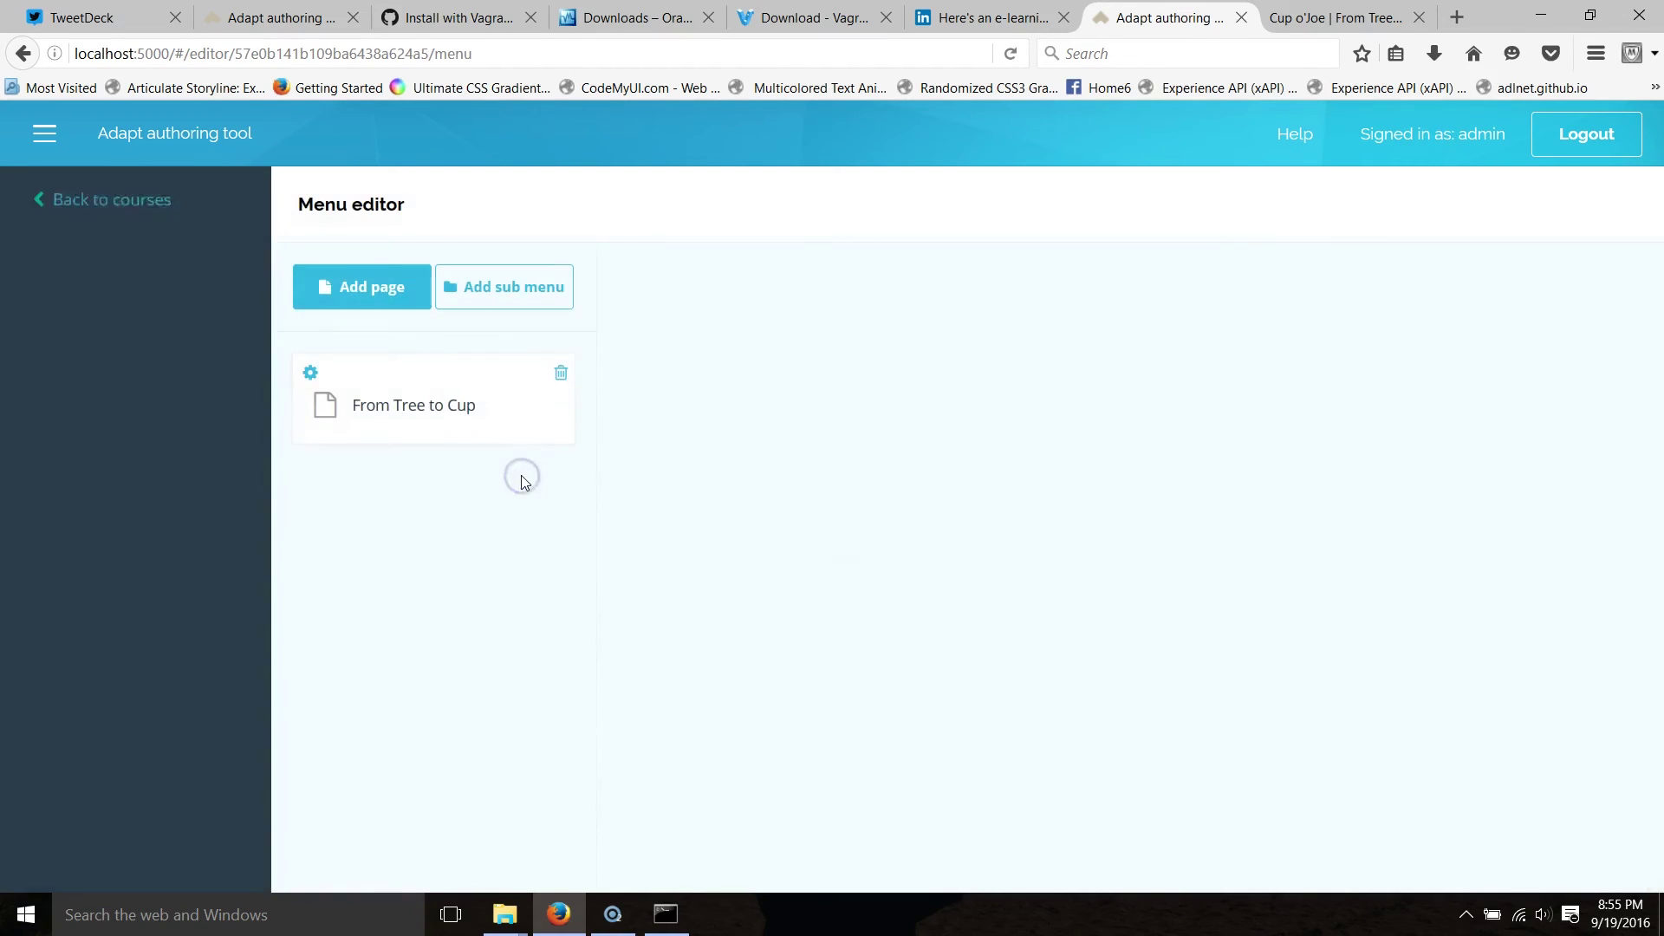
double_click(446, 420)
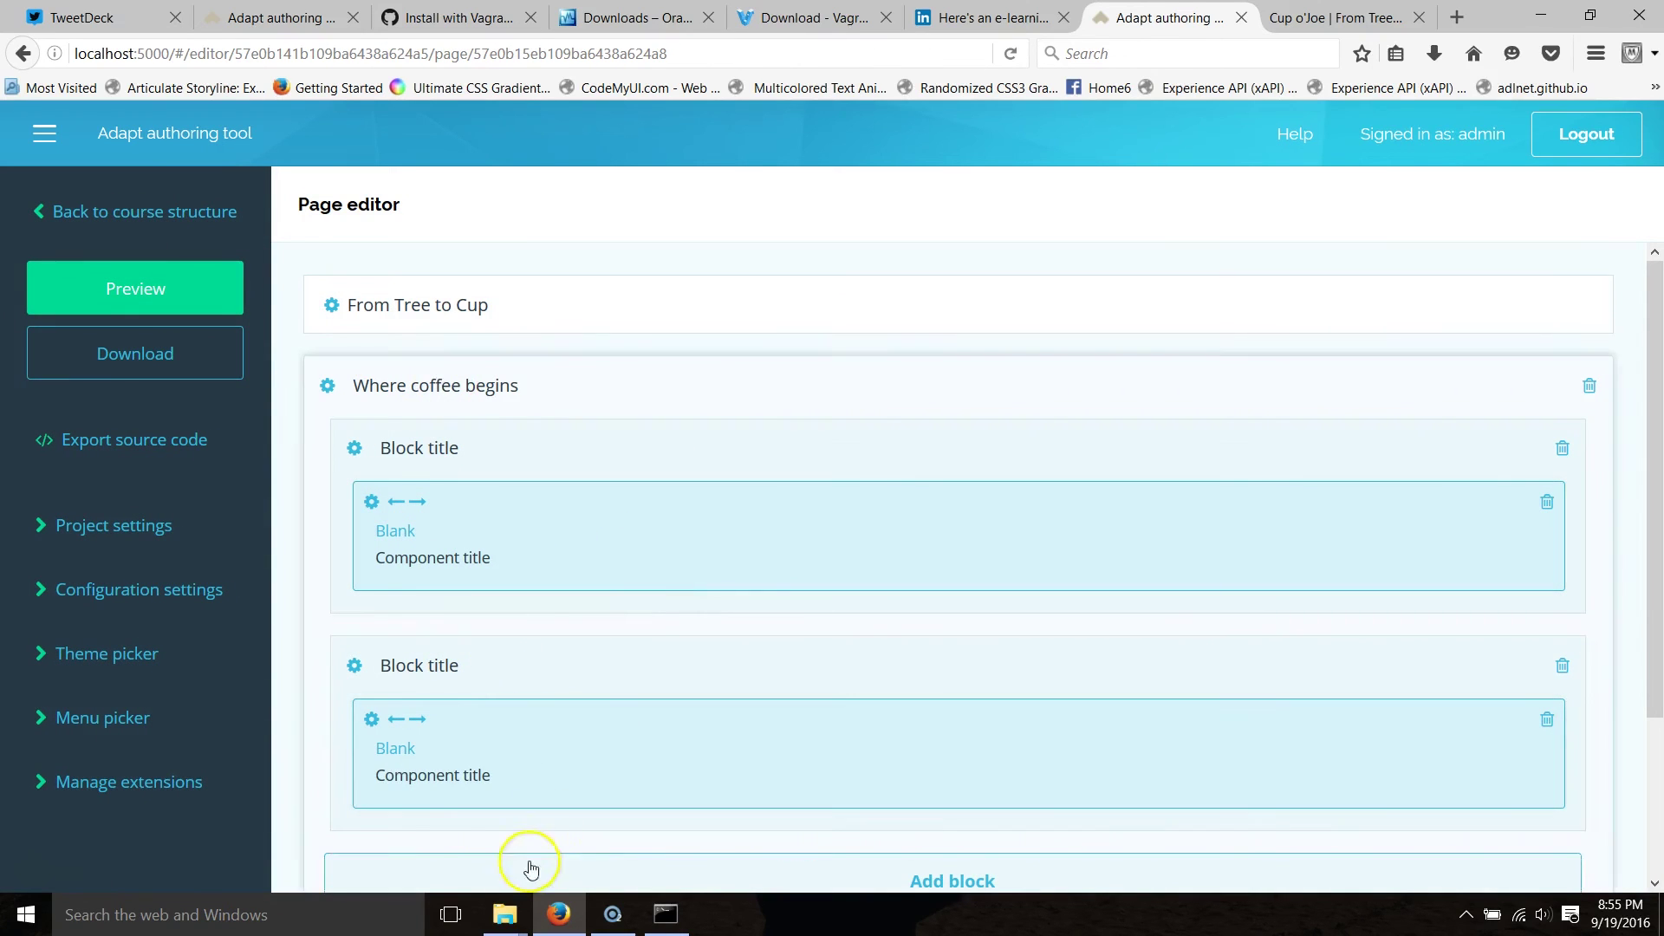
Step: Add a second page to the course structure, set its title to Coffee Tasting, and save it
left_click(143, 210)
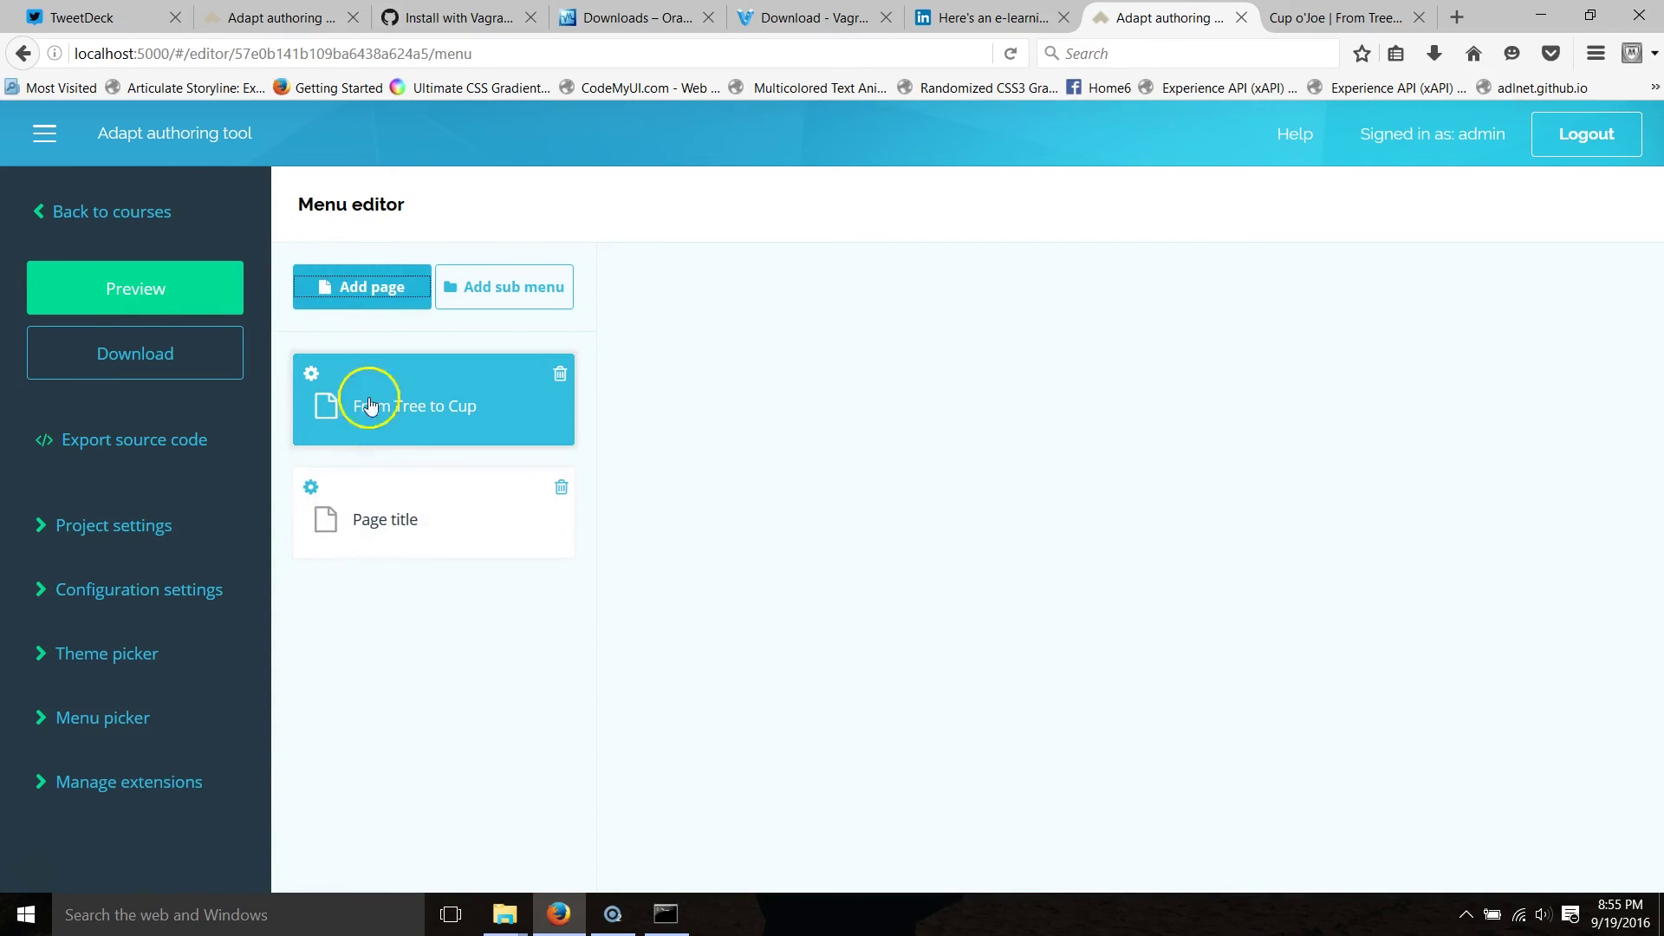
double_click(375, 511)
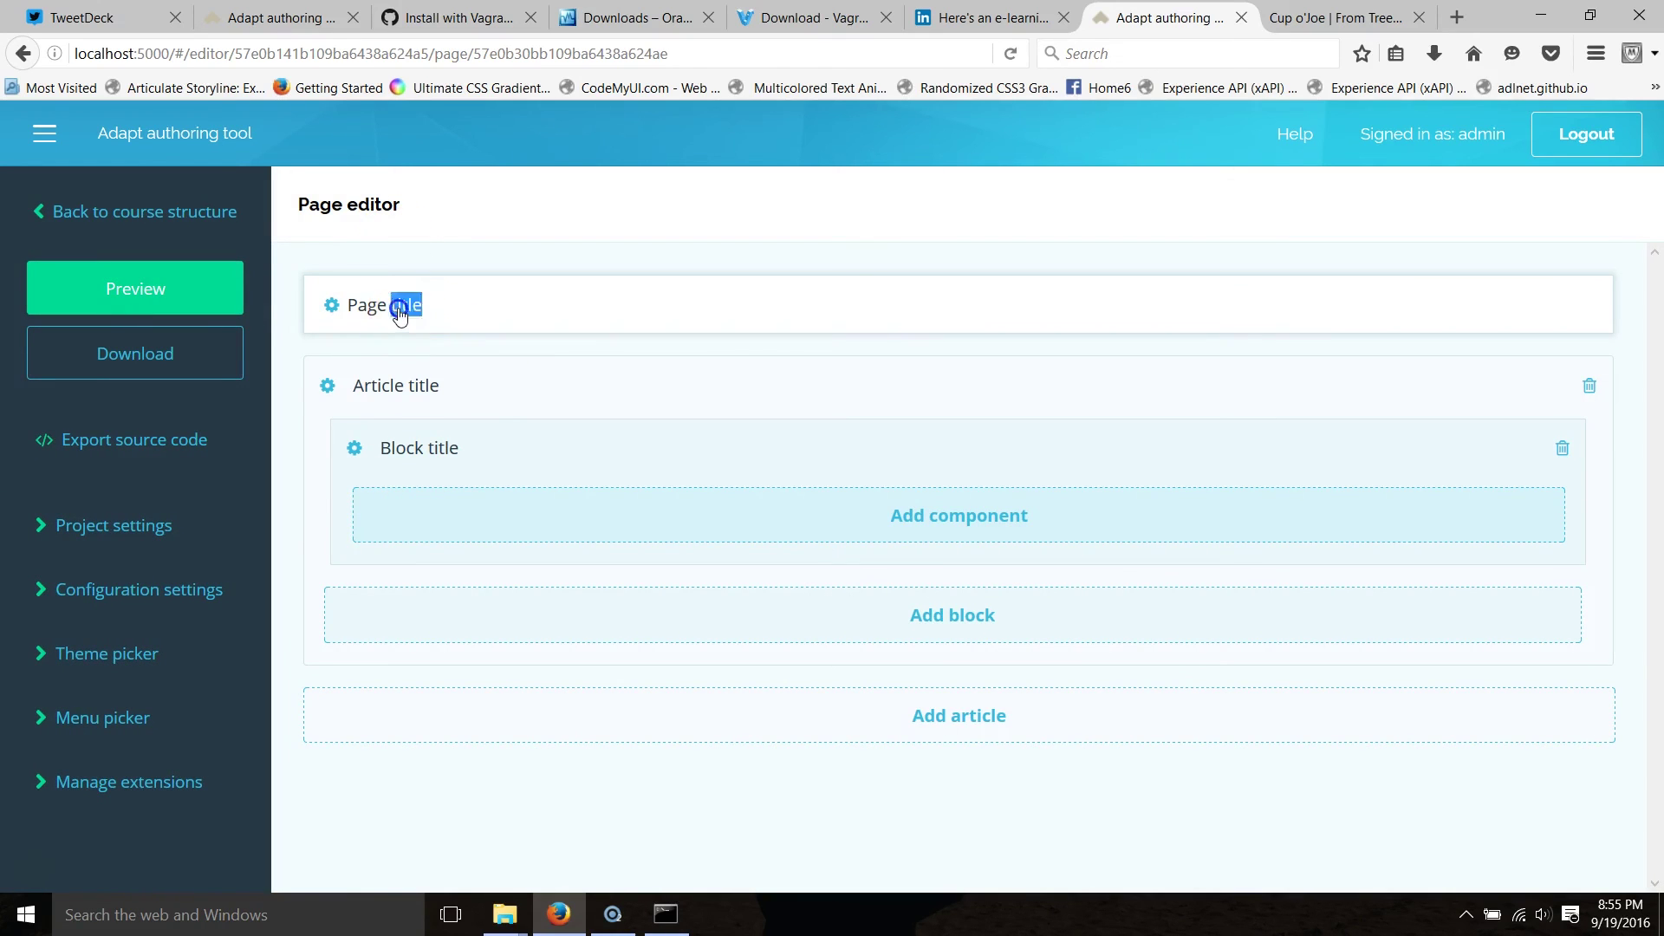
type("Coffee Tasting")
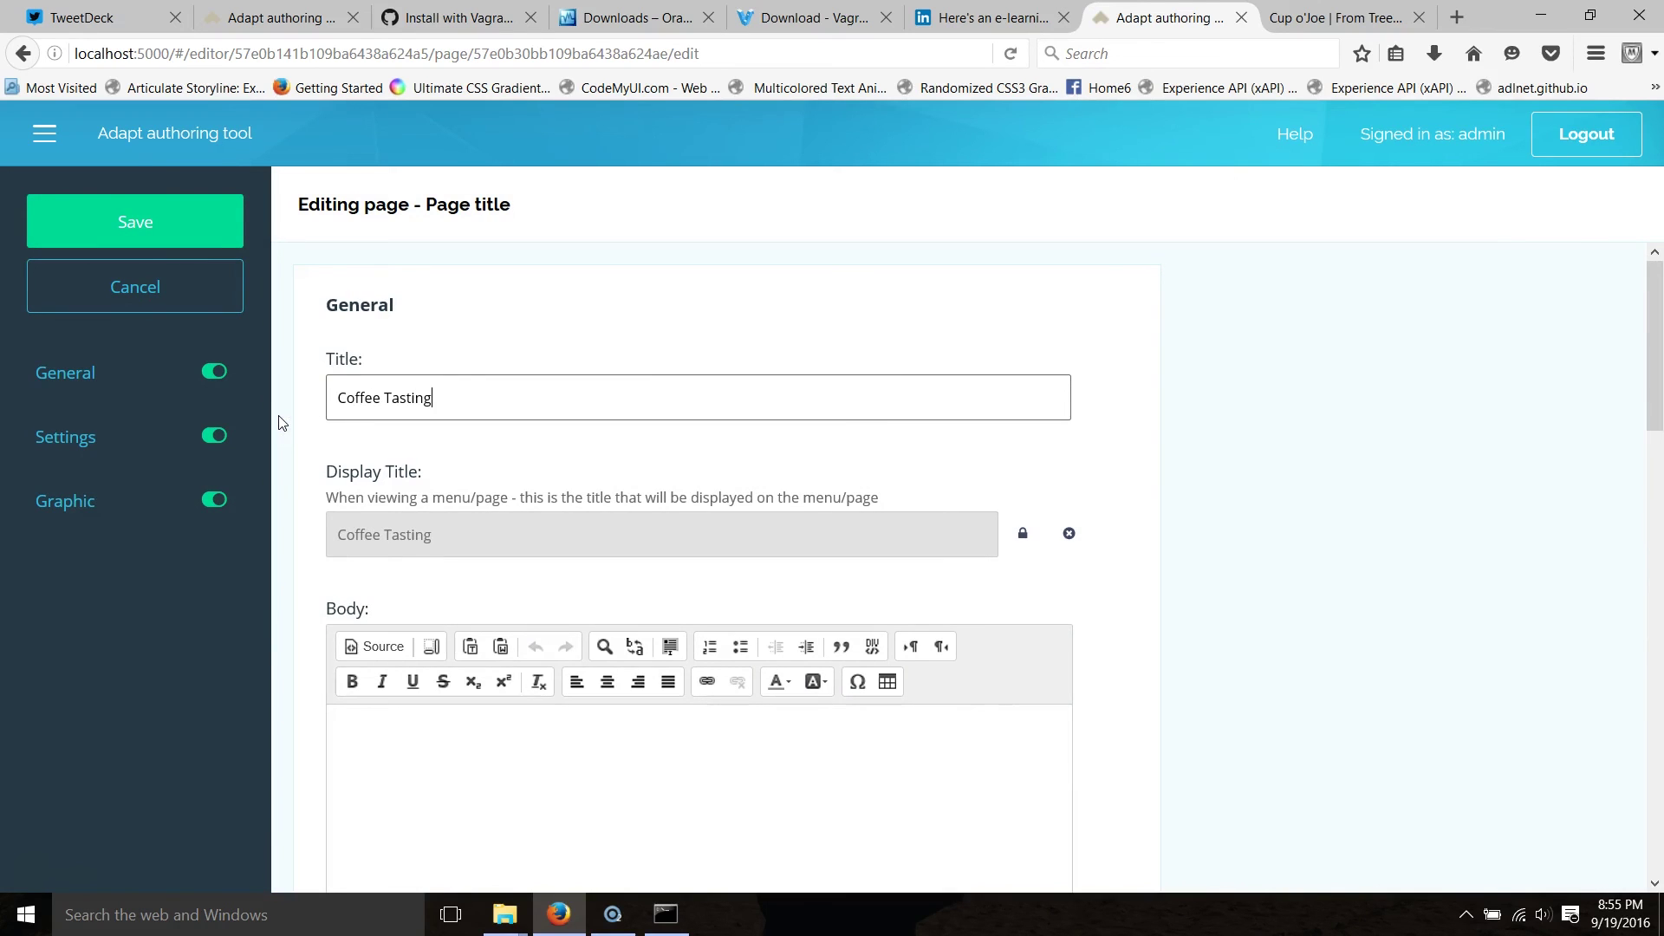
left_click(208, 217)
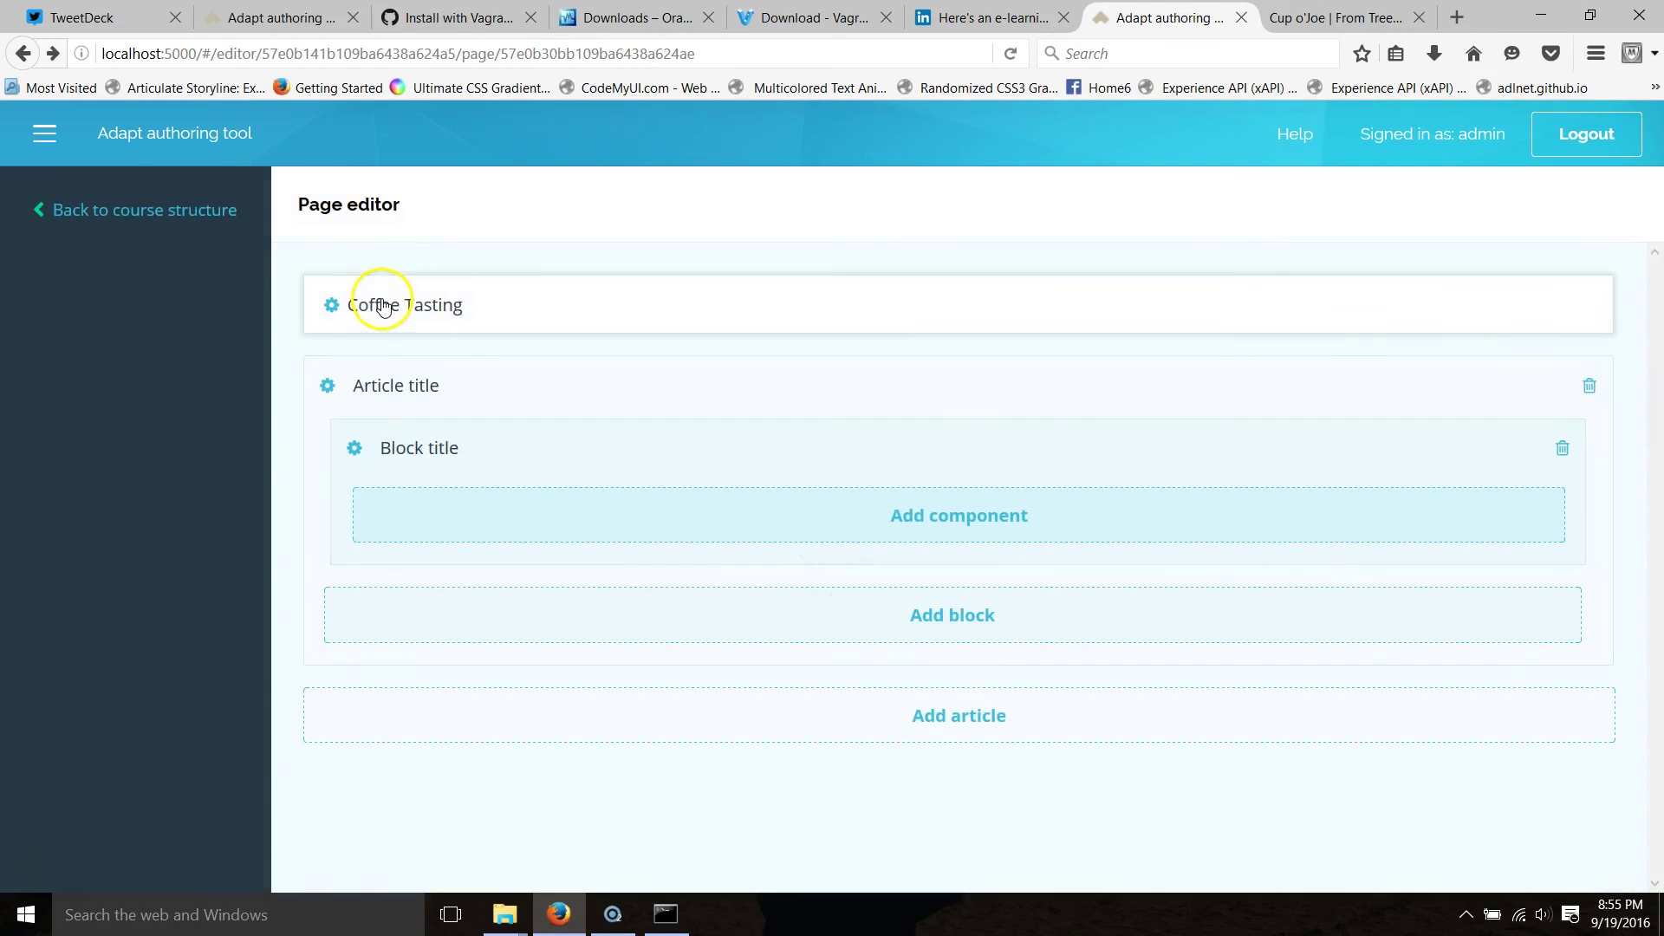
Step: Insert a full-width Blank component in the first block of the Coffee Tasting page
left_click(858, 523)
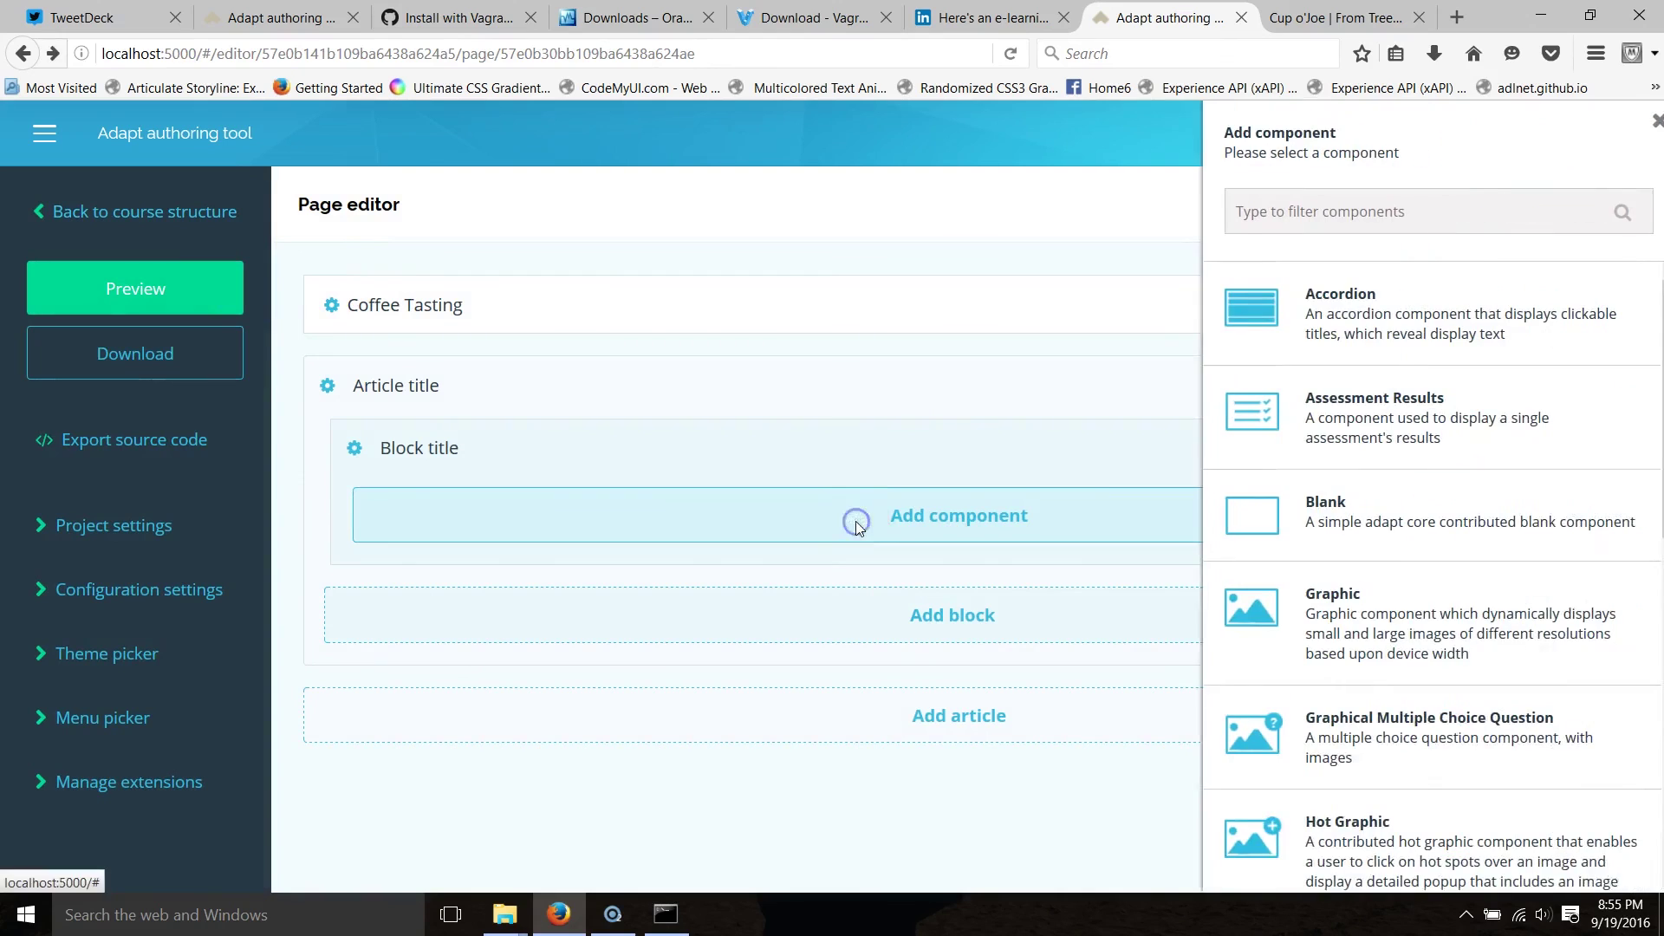
left_click(1346, 518)
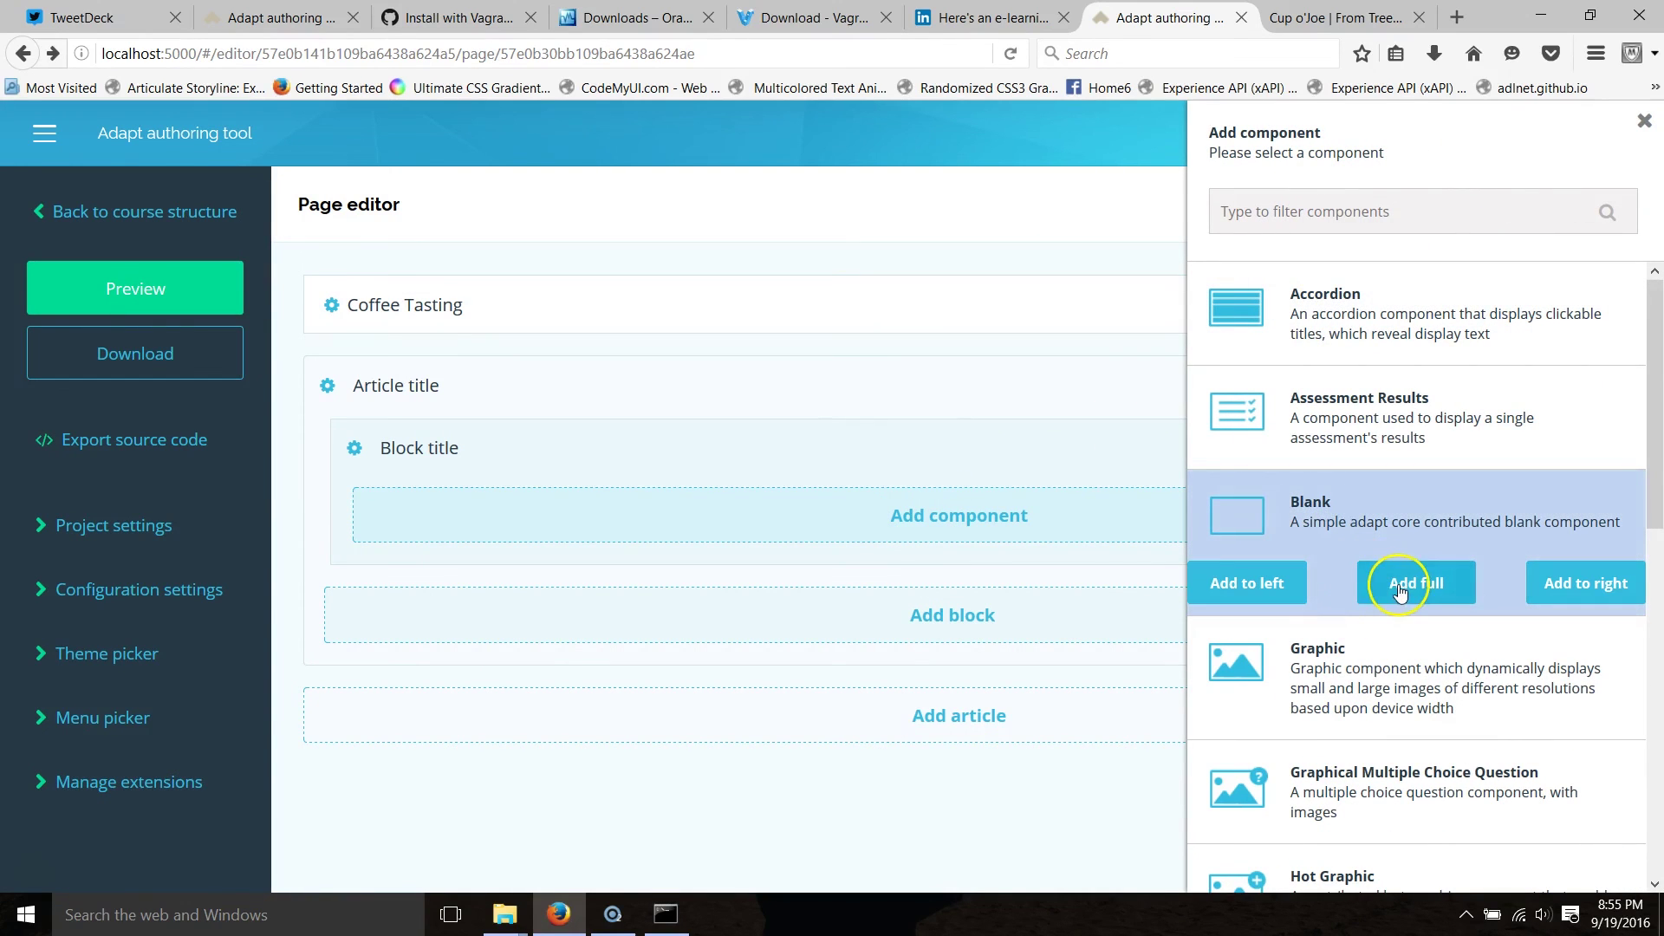
left_click(1399, 587)
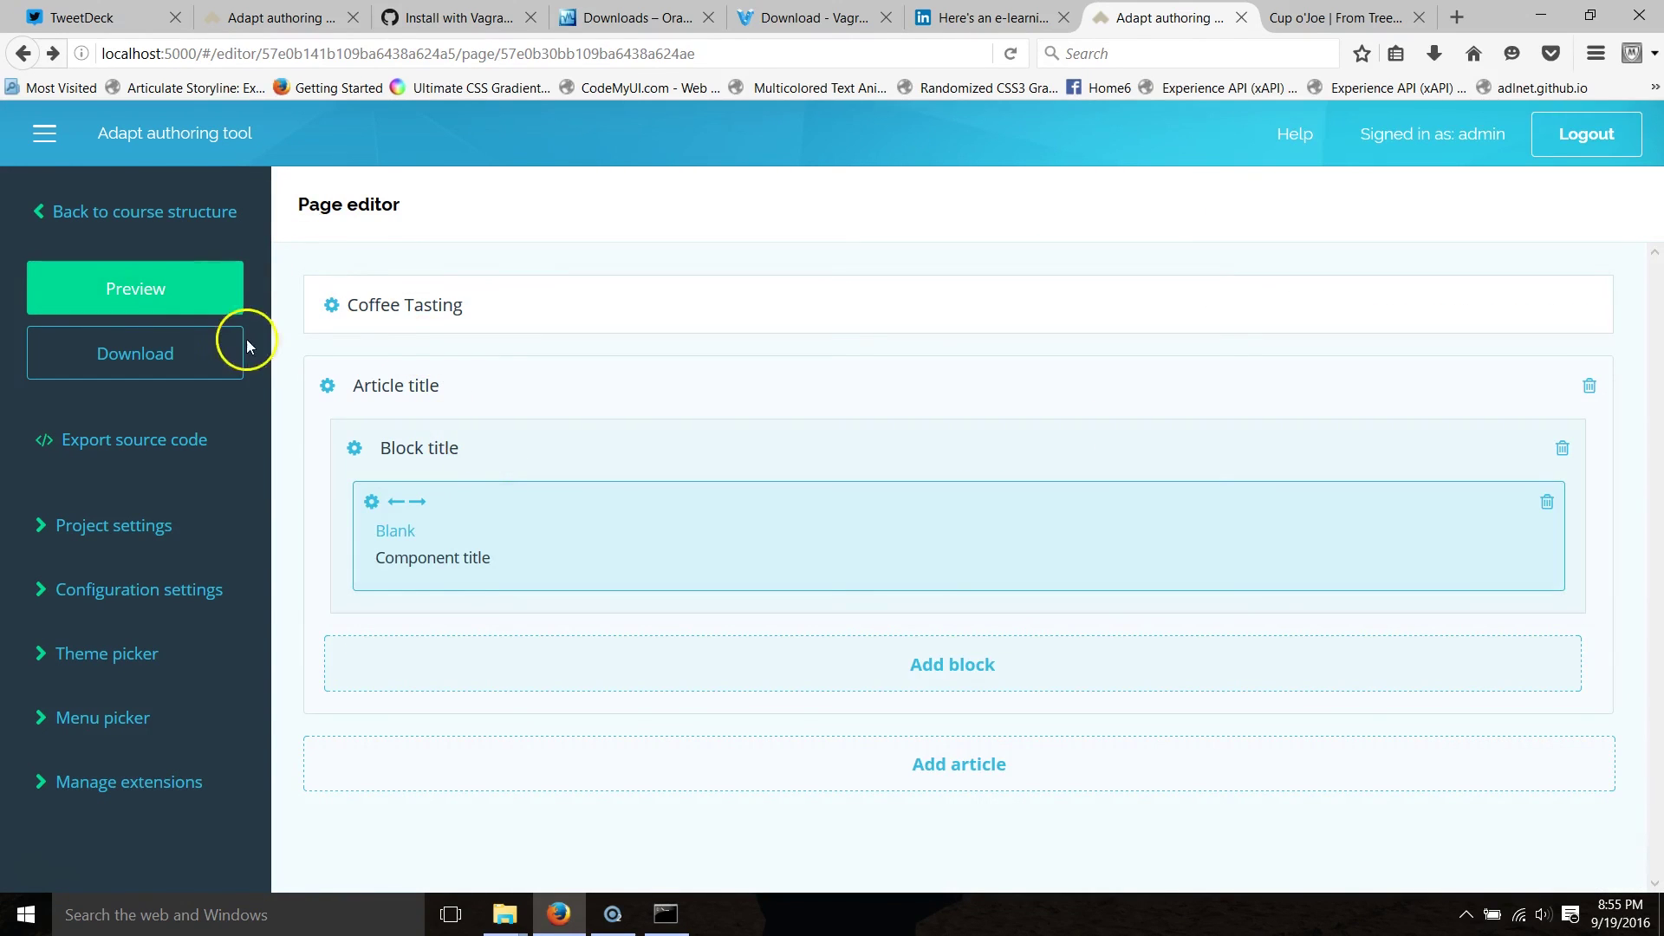
Step: Return to the course structure and preview the course to check the page entries on its menu
left_click(139, 211)
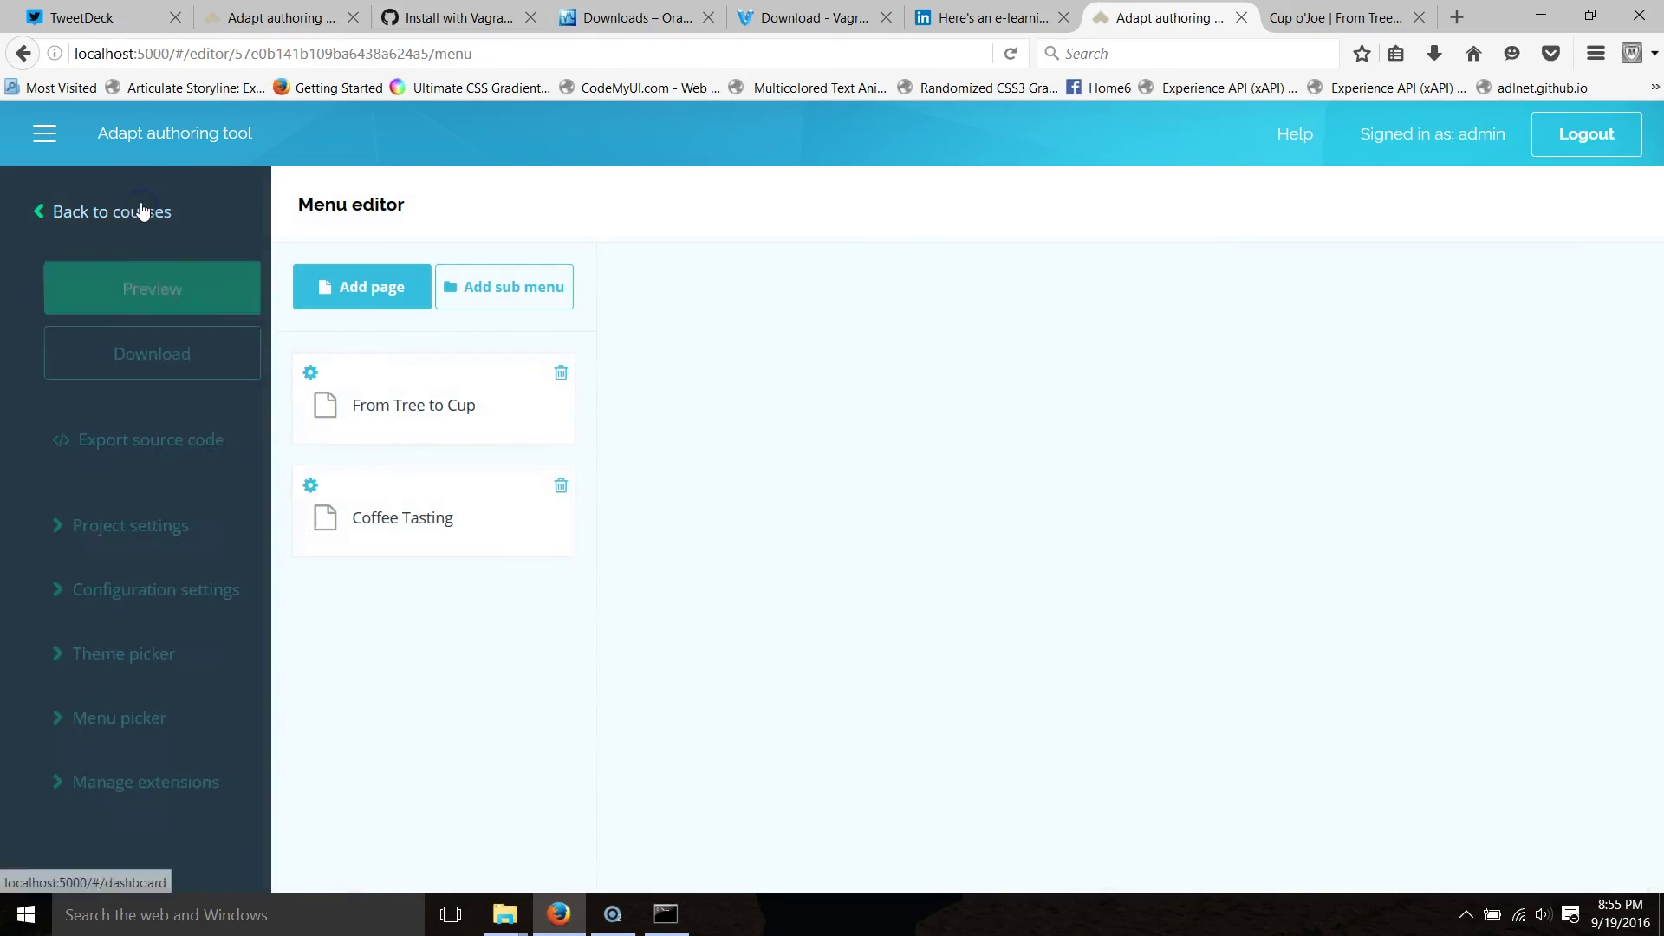
left_click(103, 290)
left_click(1354, 25)
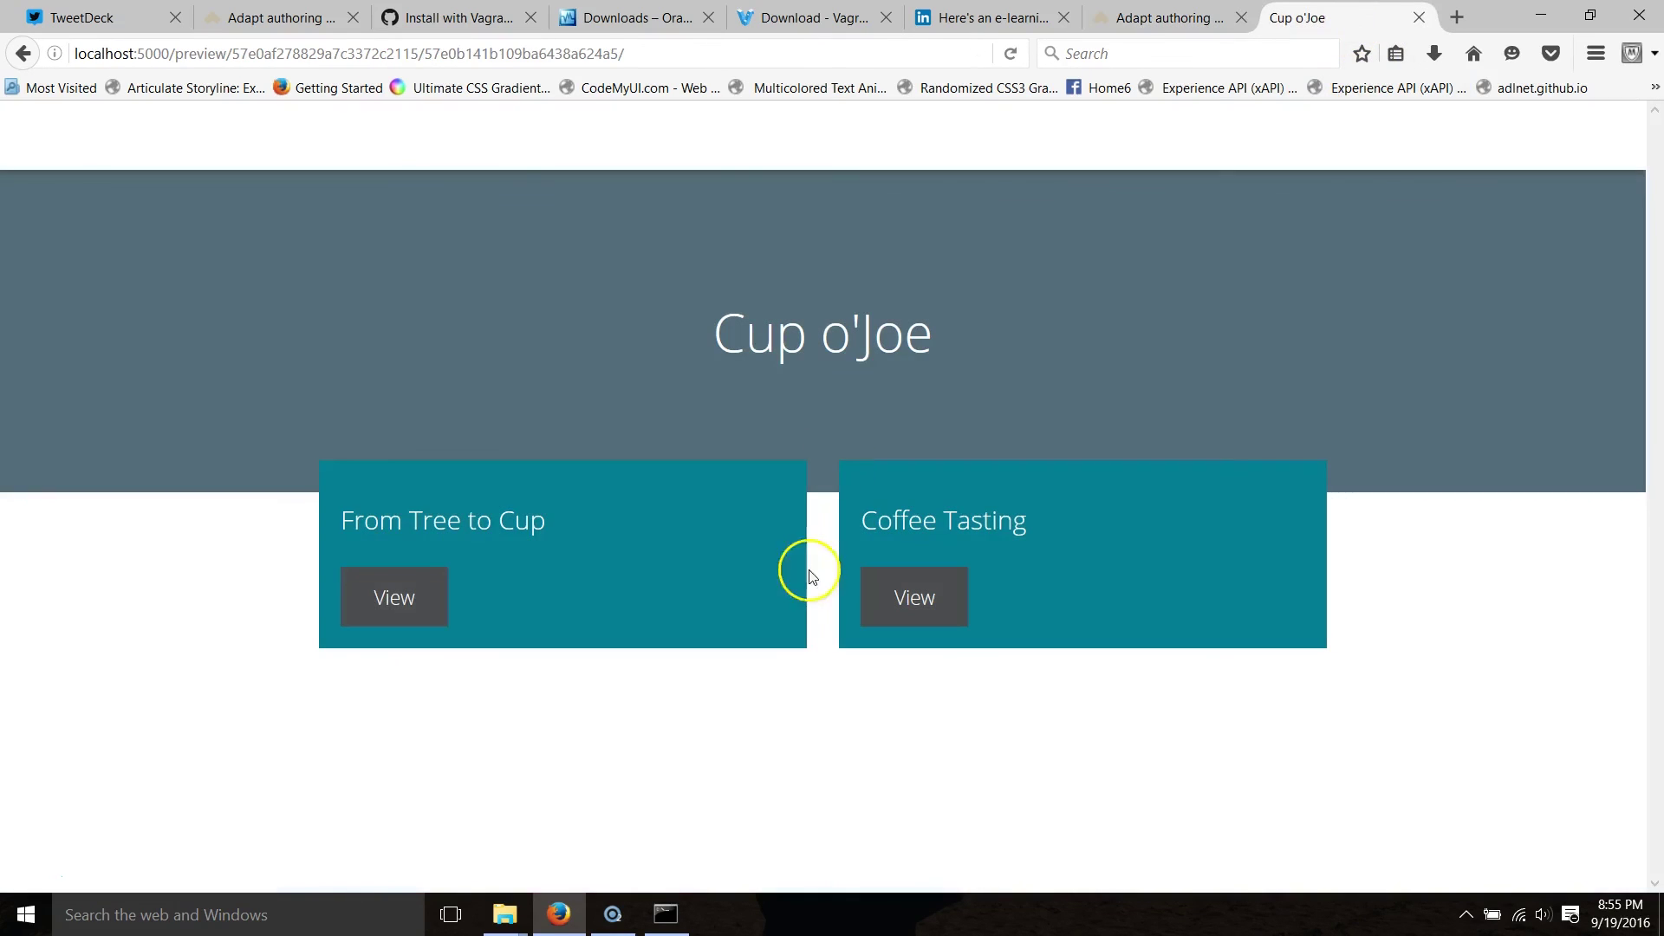